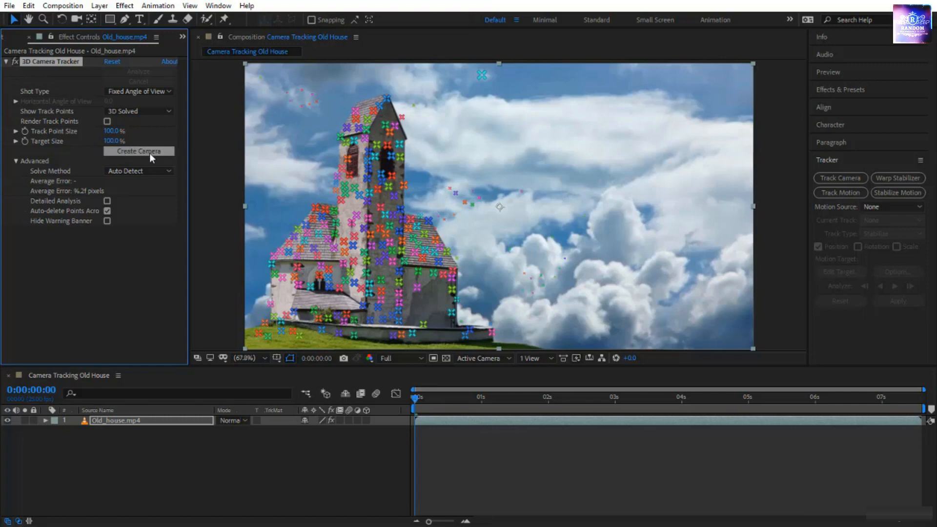
Create a camera from the solved Old_house.mp4 track and replace the Track Solid 1 source with the Window Glass composition.
left_click(149, 153)
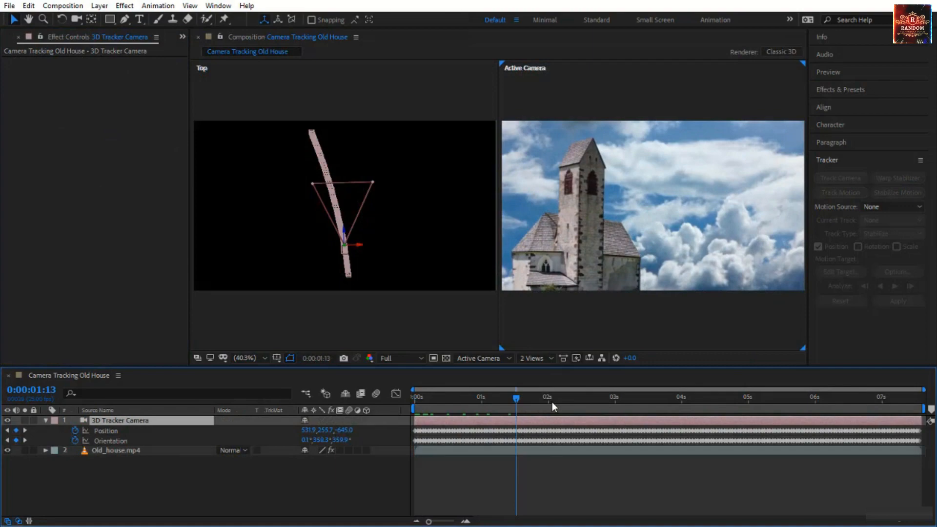
left_click_drag(551, 402, 713, 411)
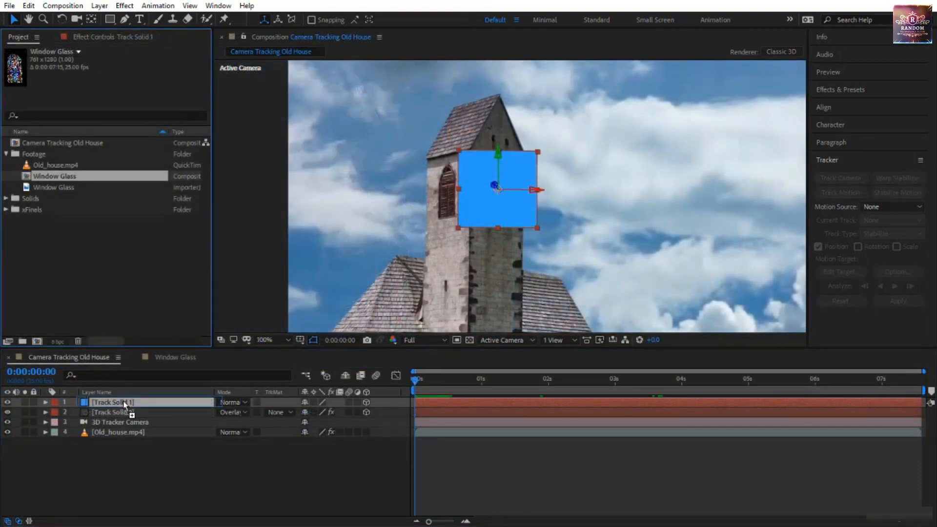
left_click_drag(125, 404, 126, 410)
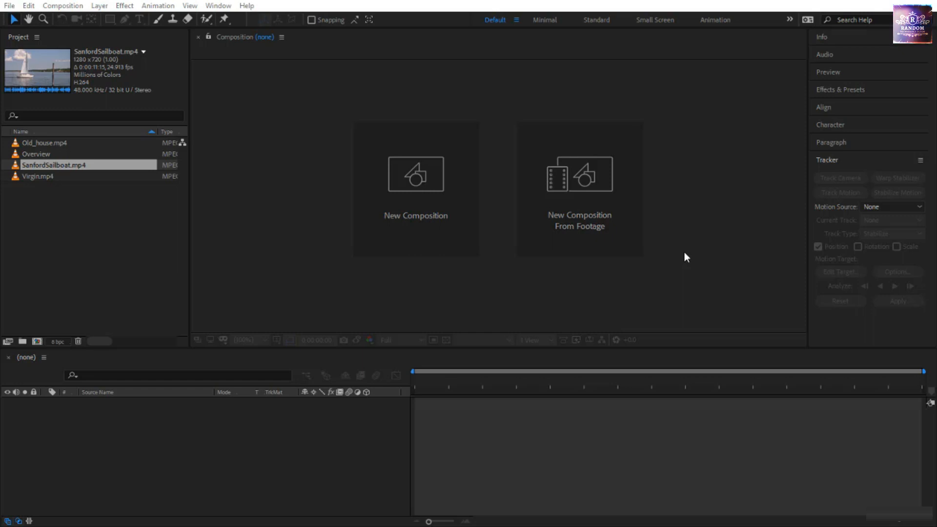
Open the SanfordSailboat.mp4 footage and scrub through its first seconds to examine how the boat and the camera move.
double_click(118, 165)
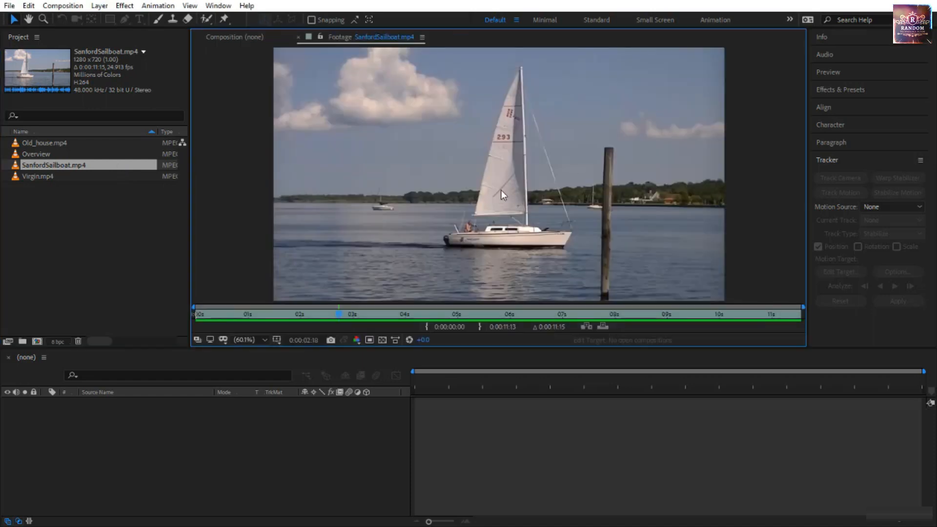
left_click(200, 315)
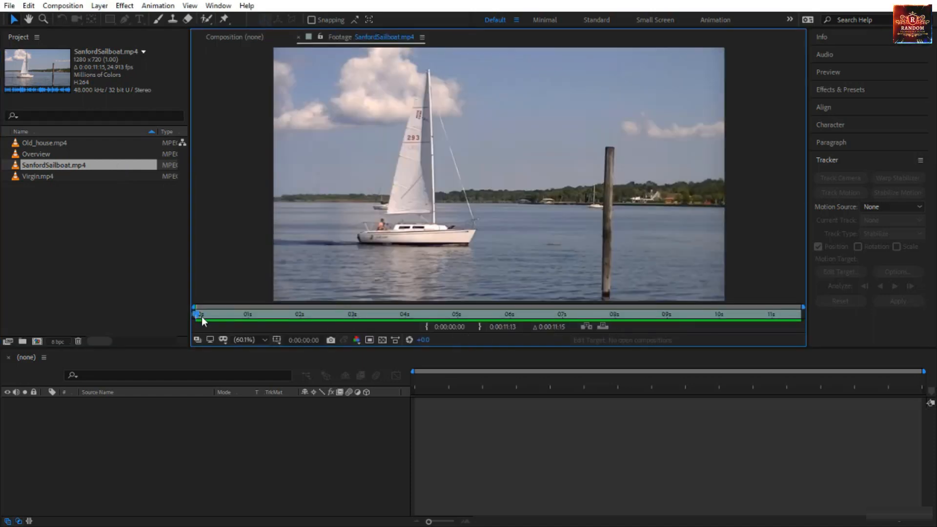
left_click_drag(200, 315, 334, 327)
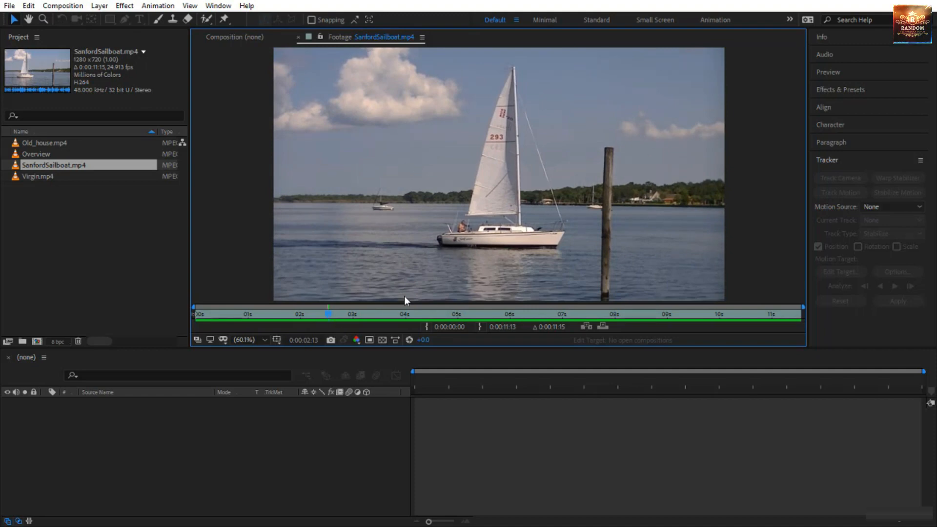
left_click_drag(333, 315, 314, 317)
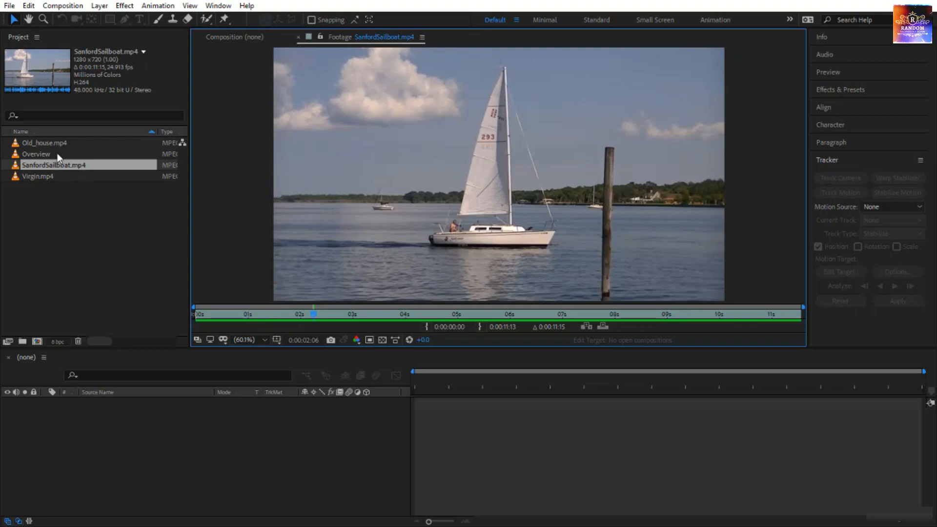
Open the Overview footage and scrub forward and back through it to examine the aerial camera movement.
double_click(37, 155)
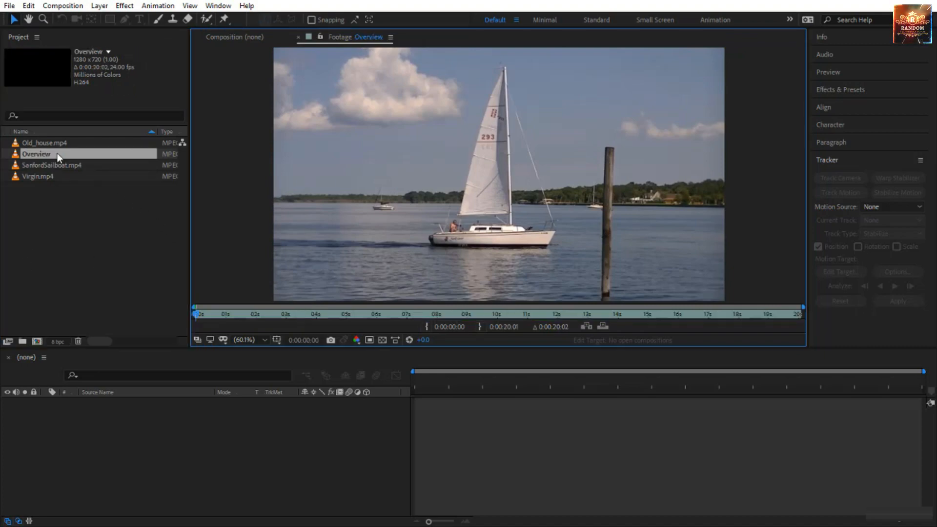
left_click_drag(195, 315, 571, 325)
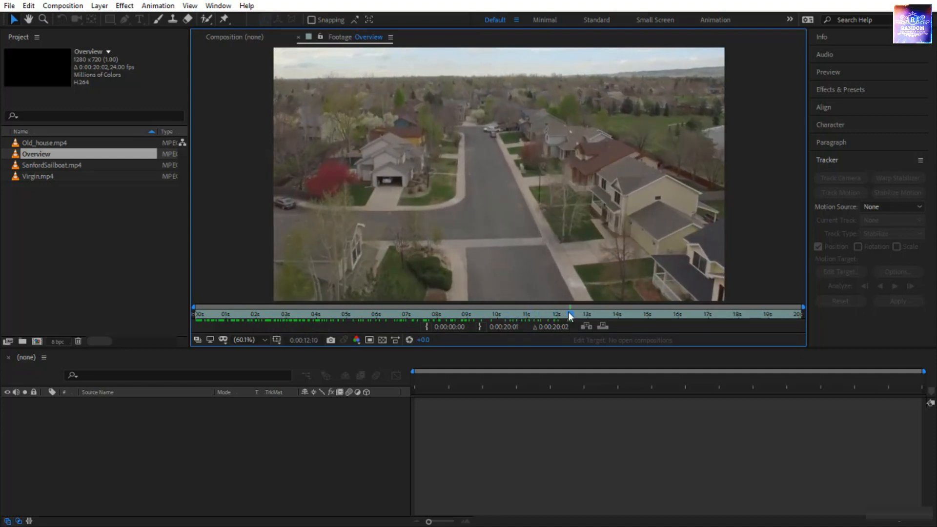
left_click_drag(569, 313, 297, 321)
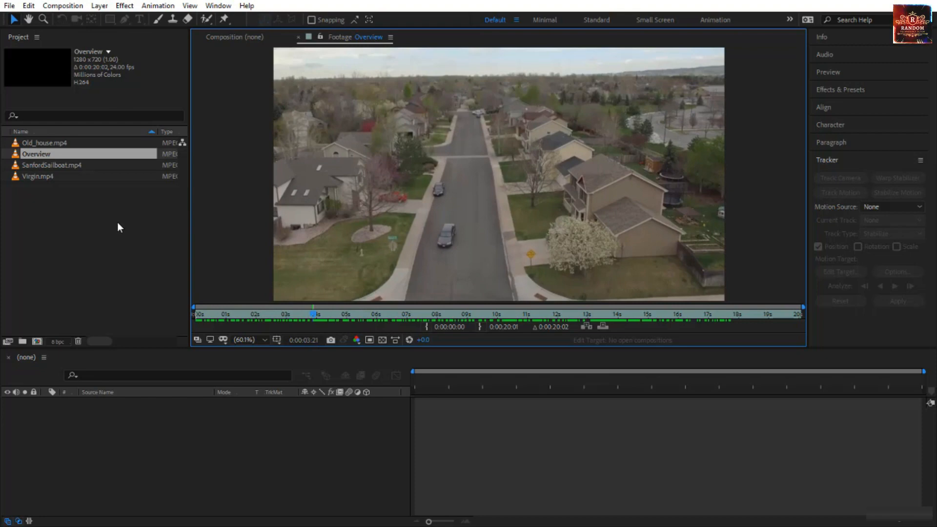
Open the Virgin.mp4 footage and review the plane's takeoff to compare subject and camera motion.
double_click(55, 177)
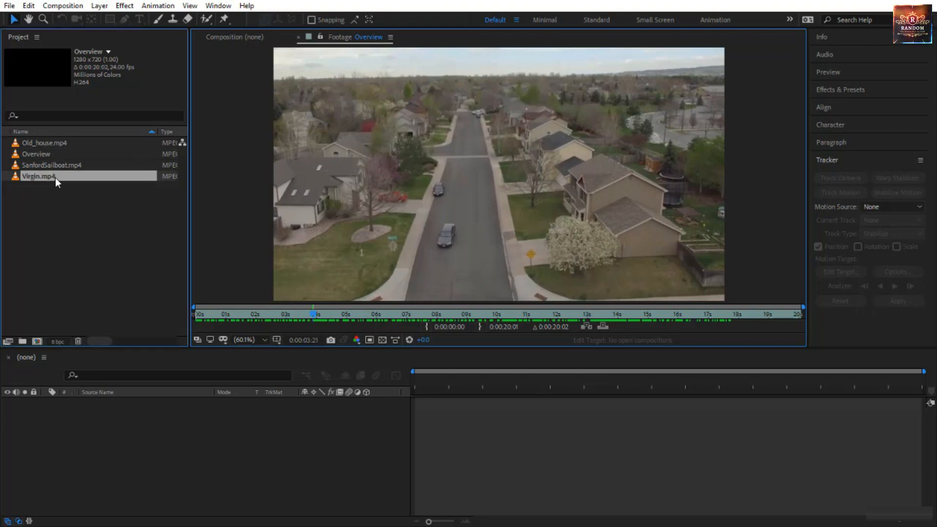
key("space")
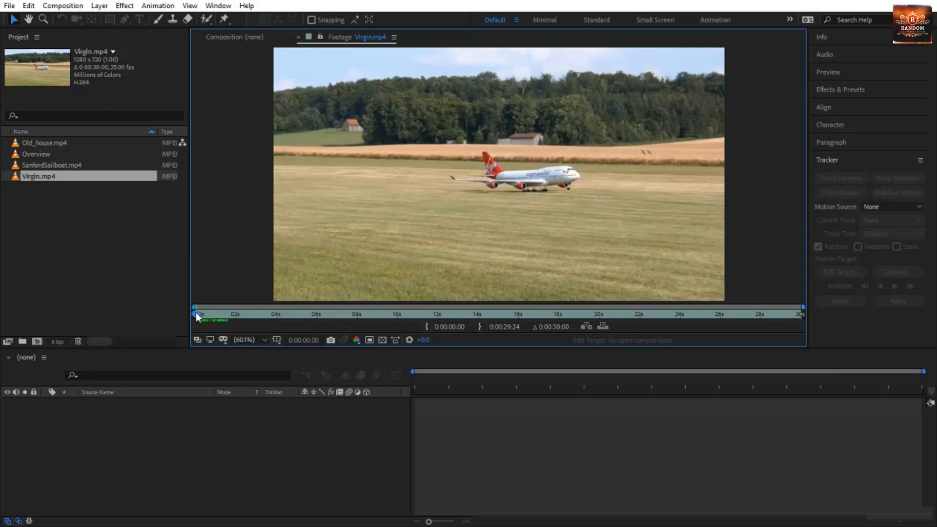
left_click_drag(196, 314, 228, 331)
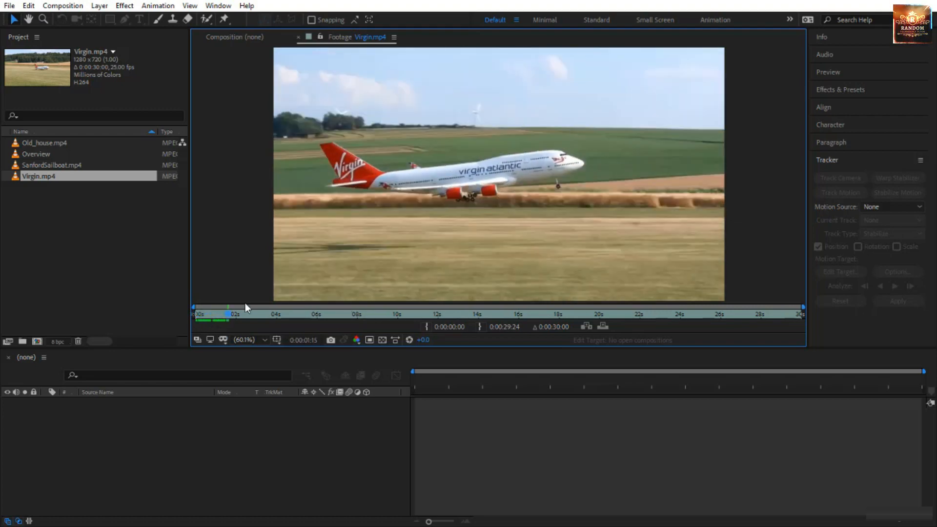
mouse_move(232, 314)
left_mouse_down()
mouse_move(303, 324)
mouse_move(502, 309)
mouse_move(186, 318)
mouse_move(457, 324)
mouse_move(265, 324)
mouse_move(241, 315)
left_mouse_up()
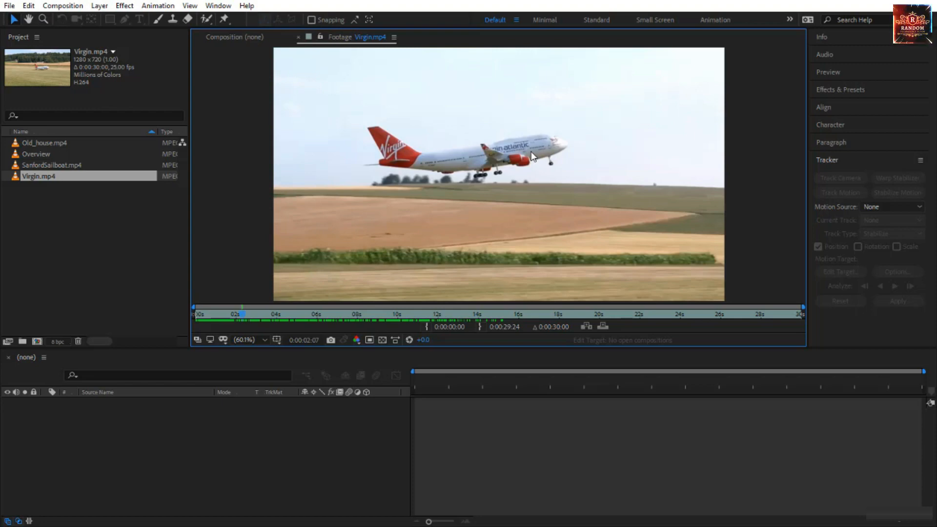
Review the Old_house.mp4 footage from start to end for camera movement around the tower, and reopen SanfordSailboat.mp4 for comparison.
double_click(62, 141)
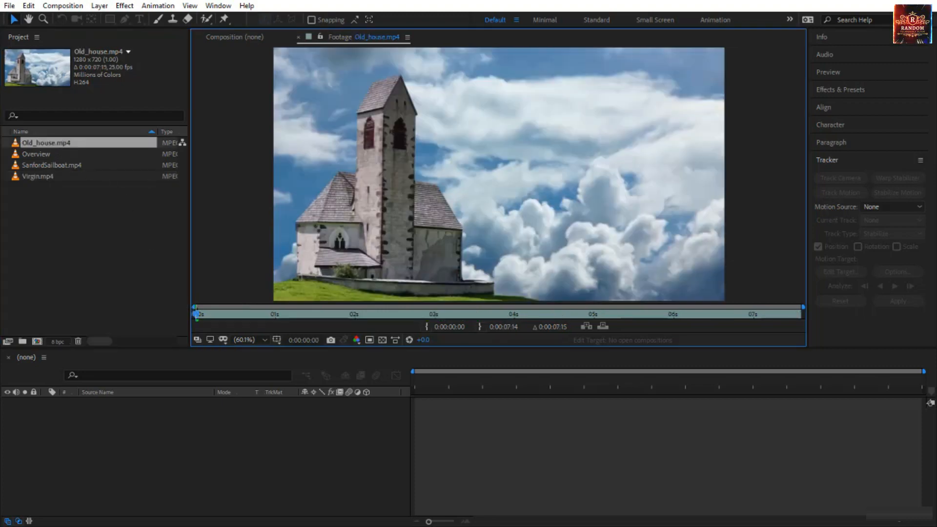
left_click_drag(195, 317, 306, 329)
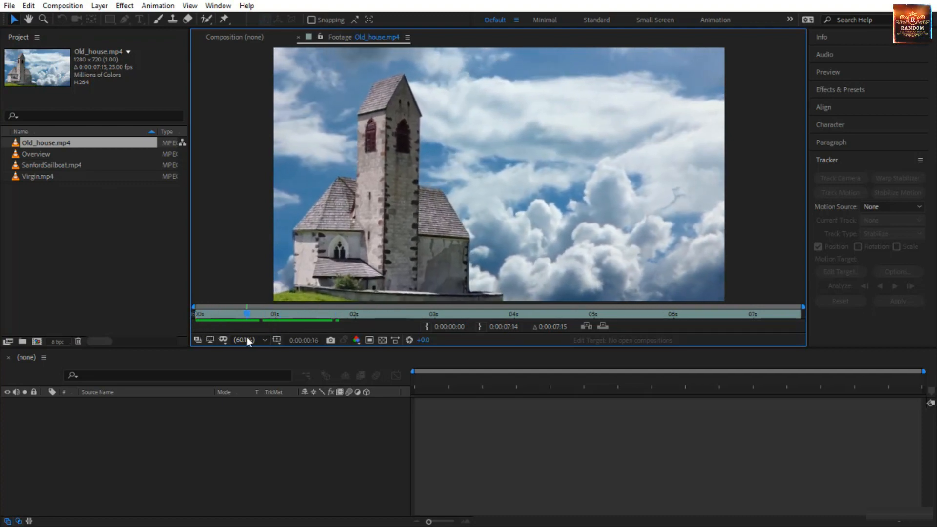
left_click_drag(263, 339, 792, 322)
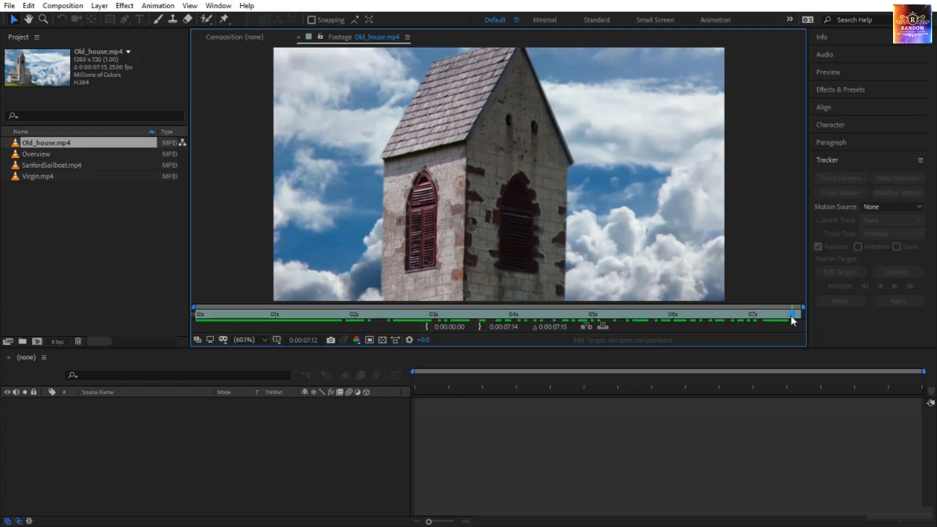
left_click_drag(796, 315, 237, 340)
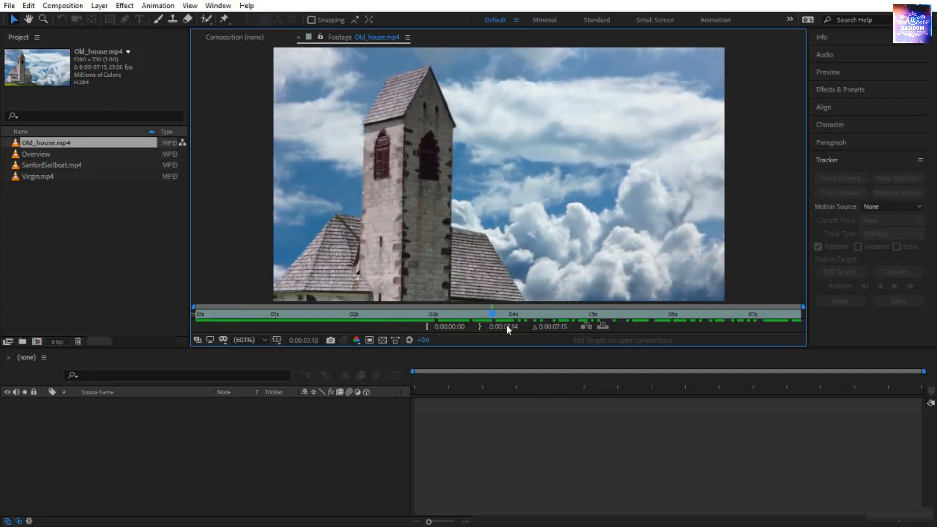
key("space")
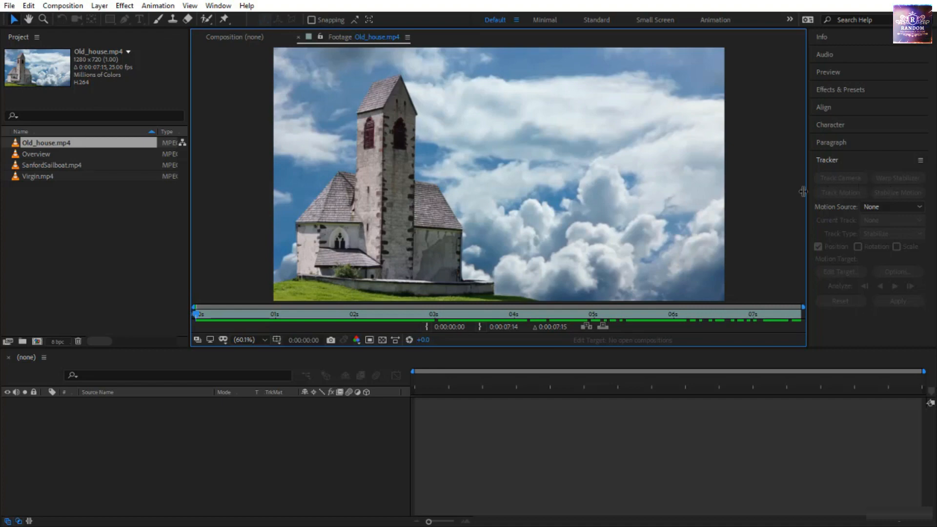
double_click(62, 166)
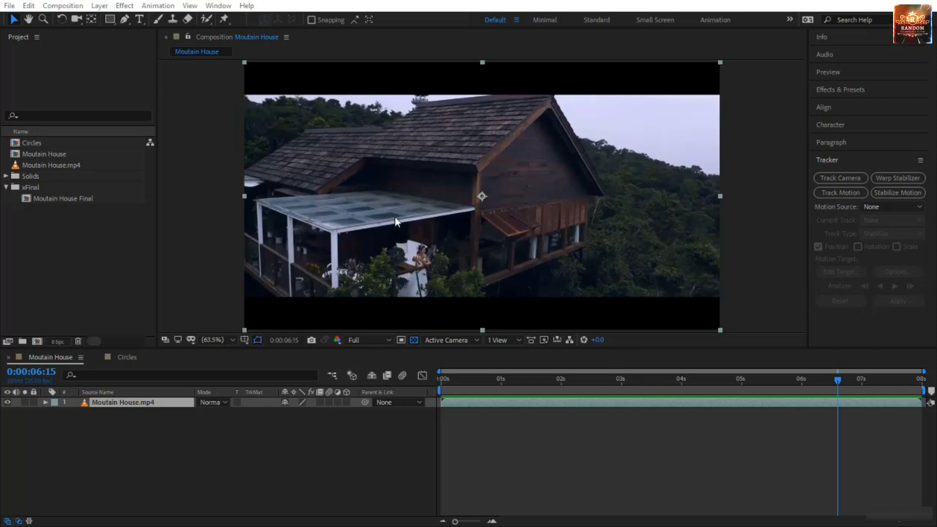
Run 3D Camera Tracker on the Moutain House.mp4 layer and create a tracker camera from the solved points.
left_click_drag(525, 385, 404, 444)
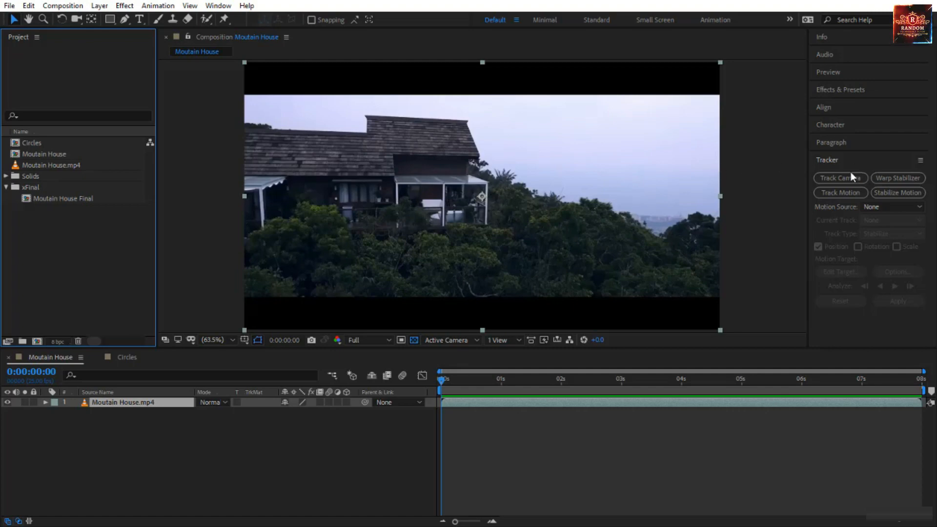
left_click(823, 178)
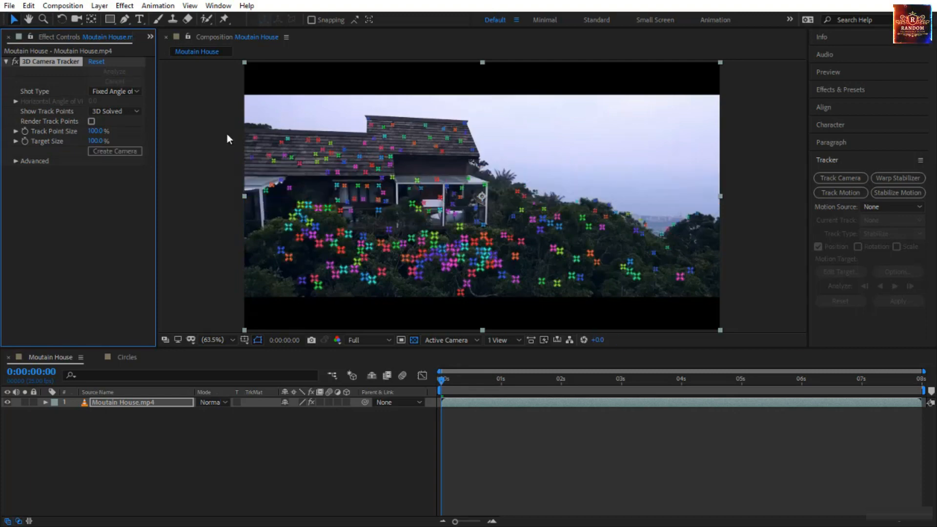
left_click(108, 152)
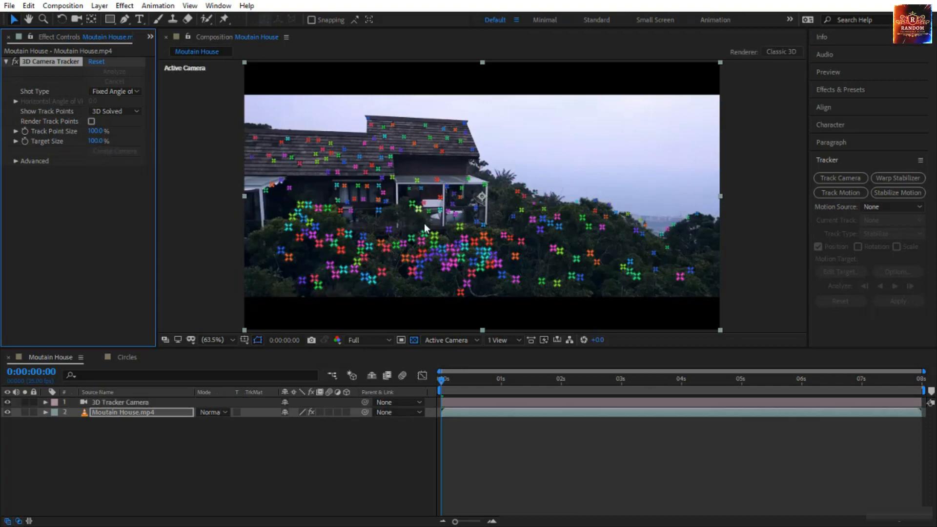
Create a solid from the track points on the house's upper roof and scrub the timeline to check its tracking.
right_click(416, 140)
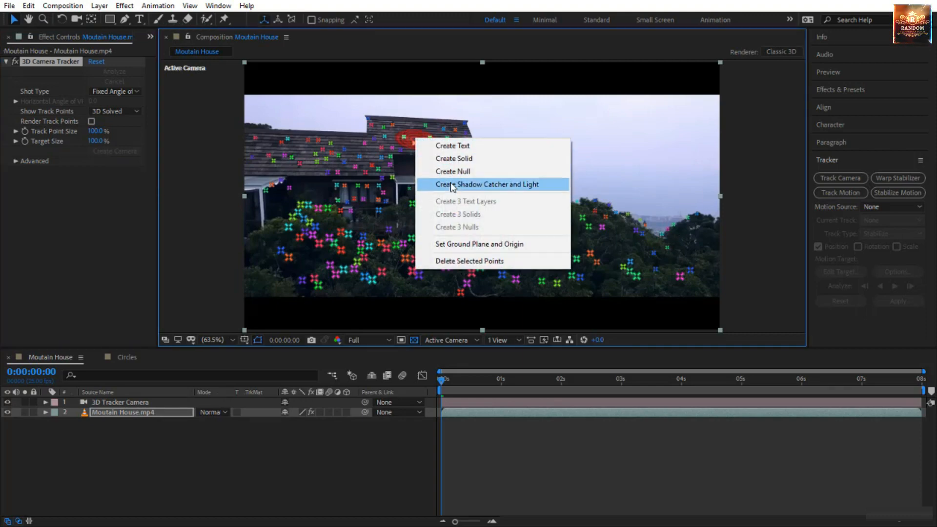
left_click(454, 158)
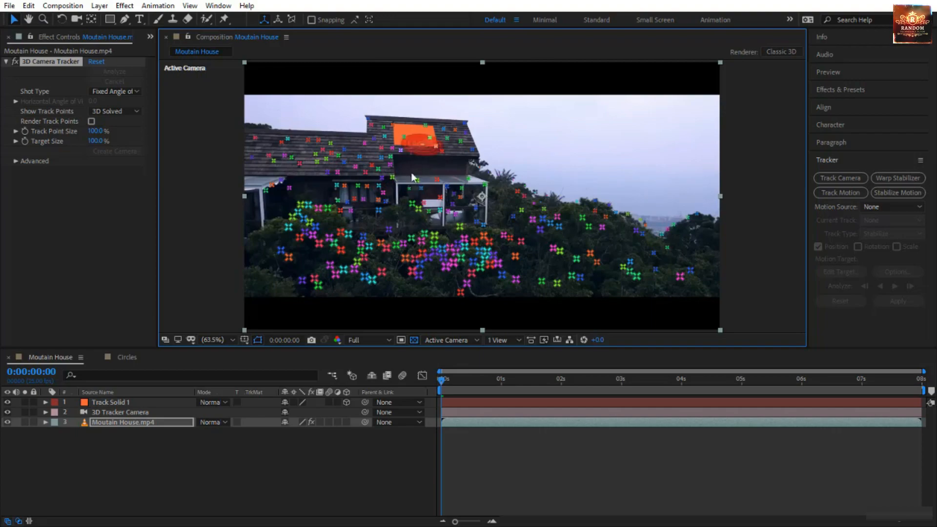
left_click_drag(441, 383, 400, 447)
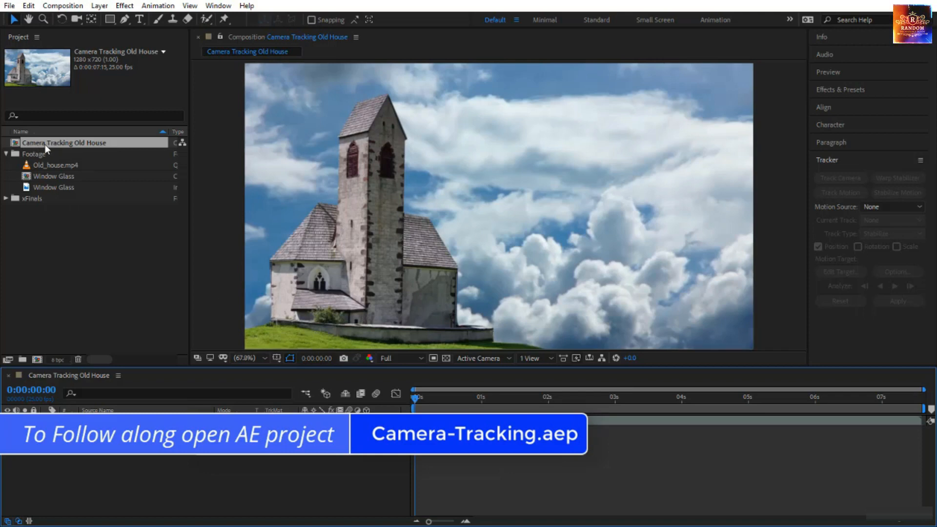
Preview the Old_house.mp4 layer in the Camera Tracking Old House composition.
left_click(105, 146)
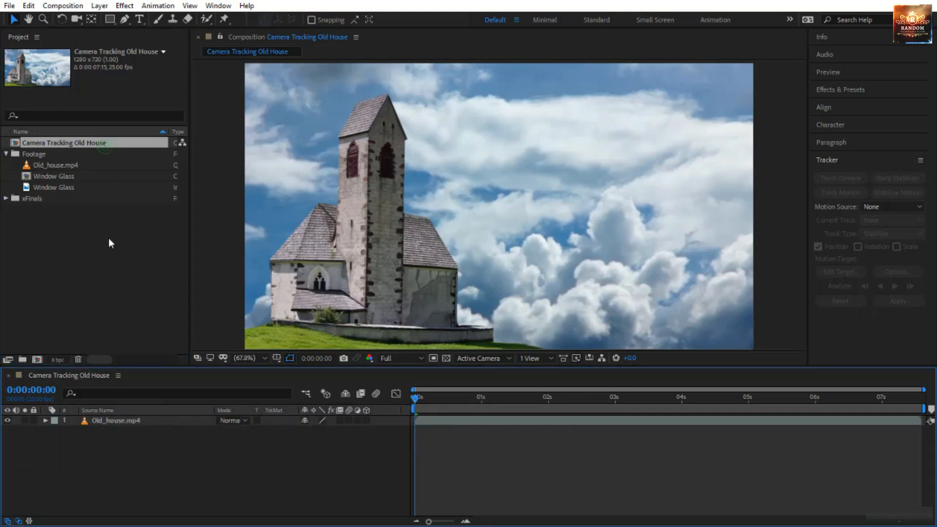
left_click(148, 421)
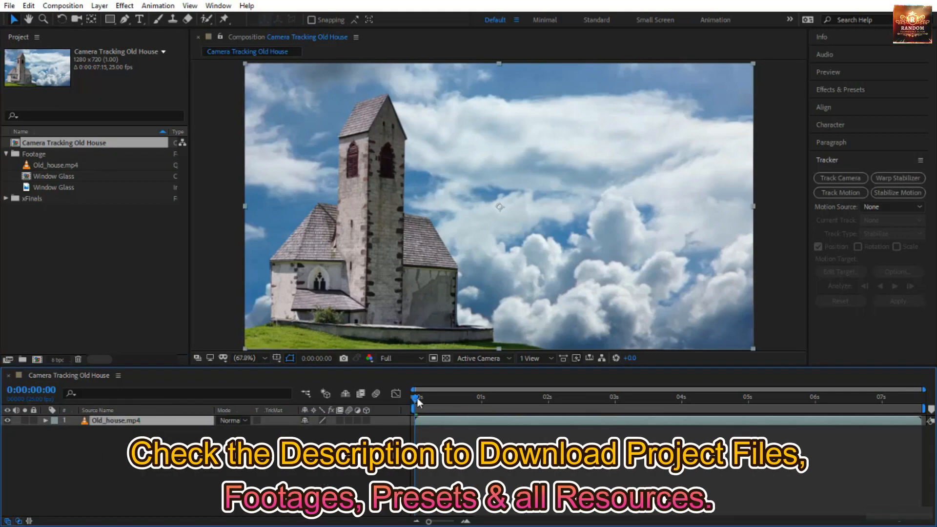
key("space")
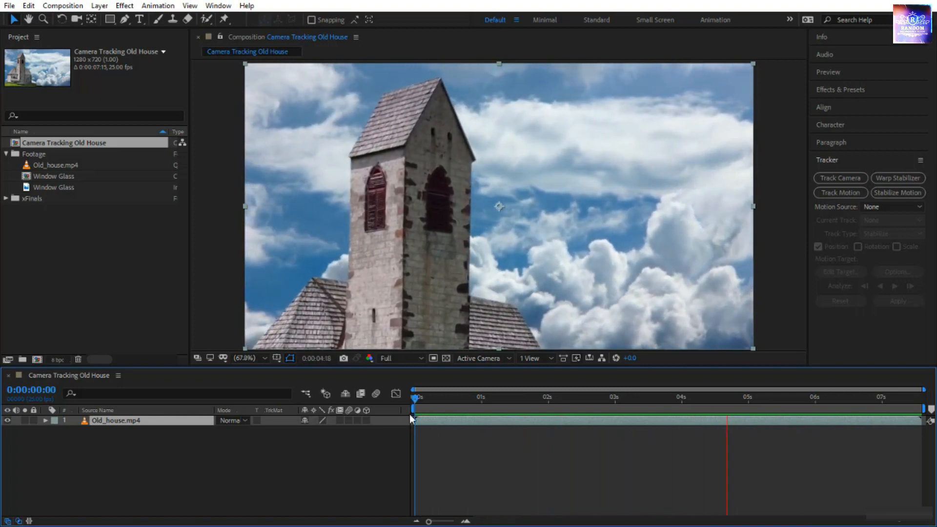
key("space")
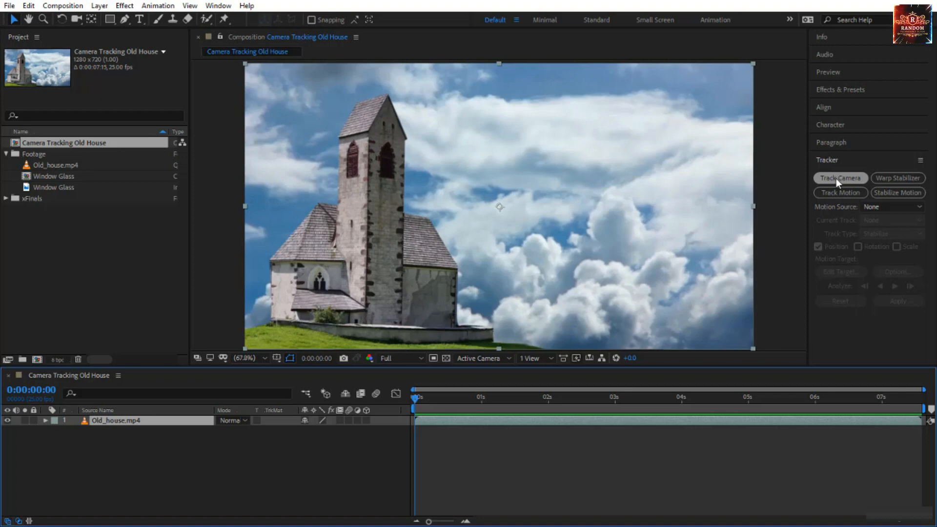
Start camera tracking on the Old_house.mp4 layer with 3D Camera Tracker and check the available shot types.
left_click(839, 89)
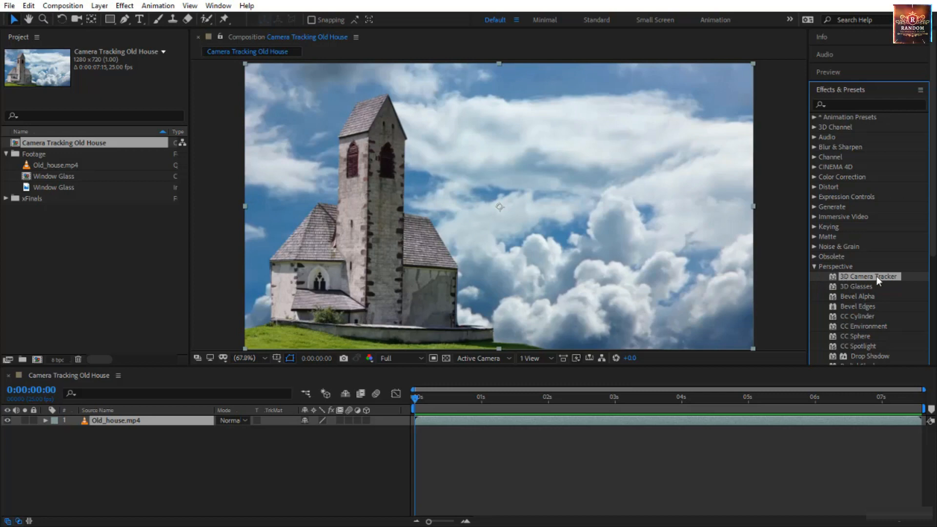
left_click(833, 93)
left_click(827, 160)
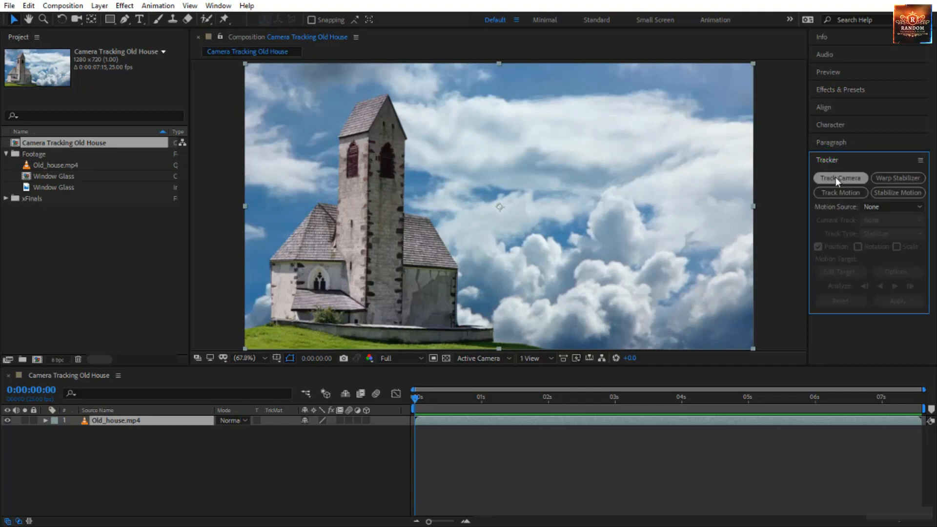
left_click(836, 177)
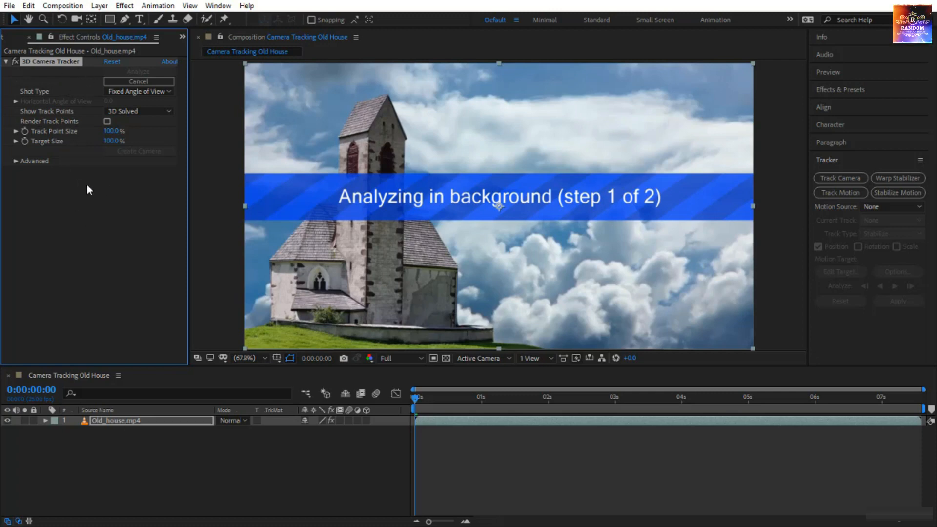
left_click(116, 92)
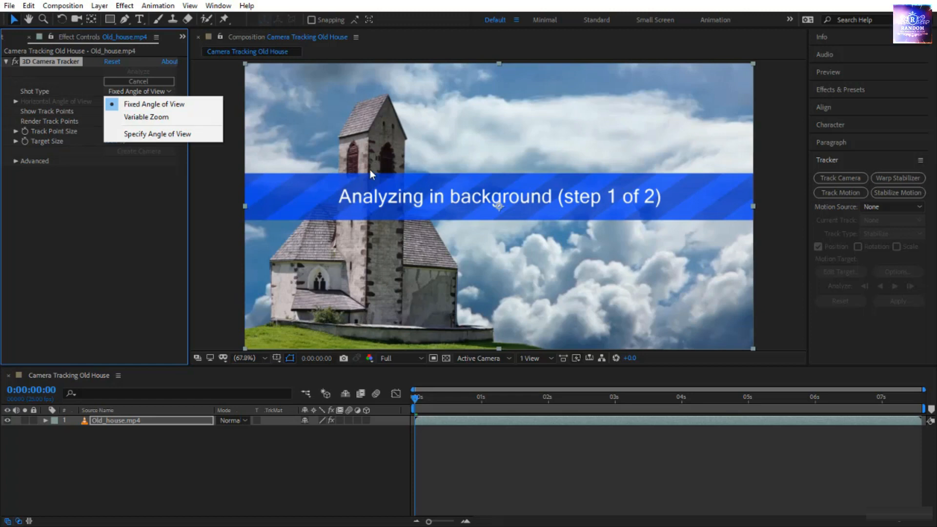
left_click(223, 167)
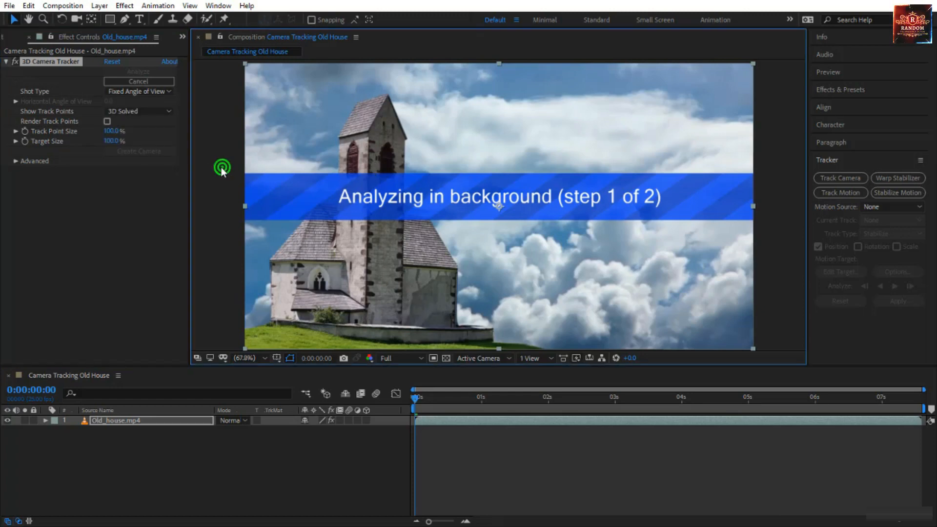
Create a tracker camera from the solved Old_house.mp4 track and reveal its Position and Orientation keyframes.
left_click(17, 162)
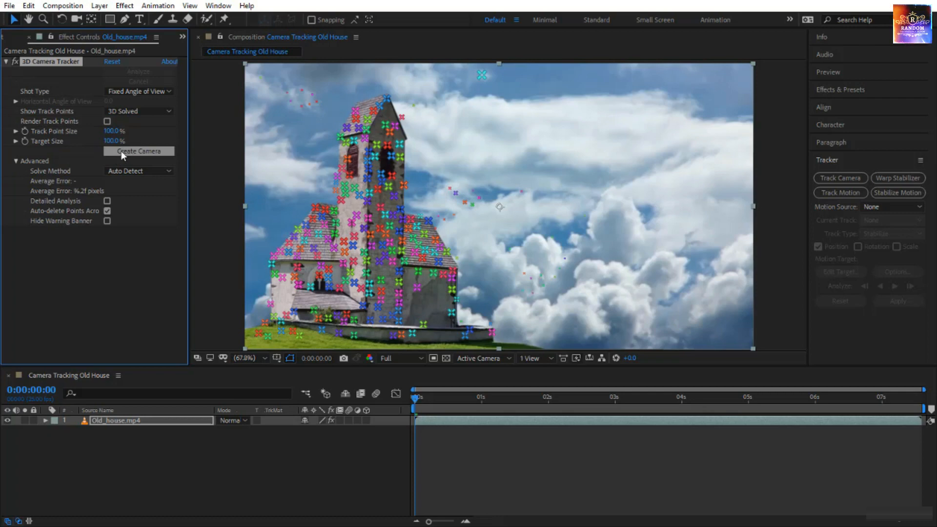
left_click(149, 153)
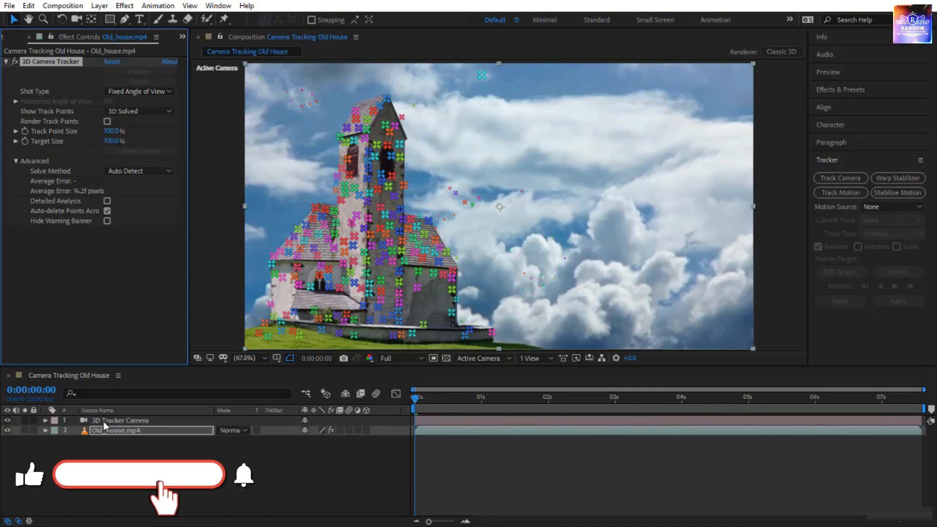
left_click(119, 421)
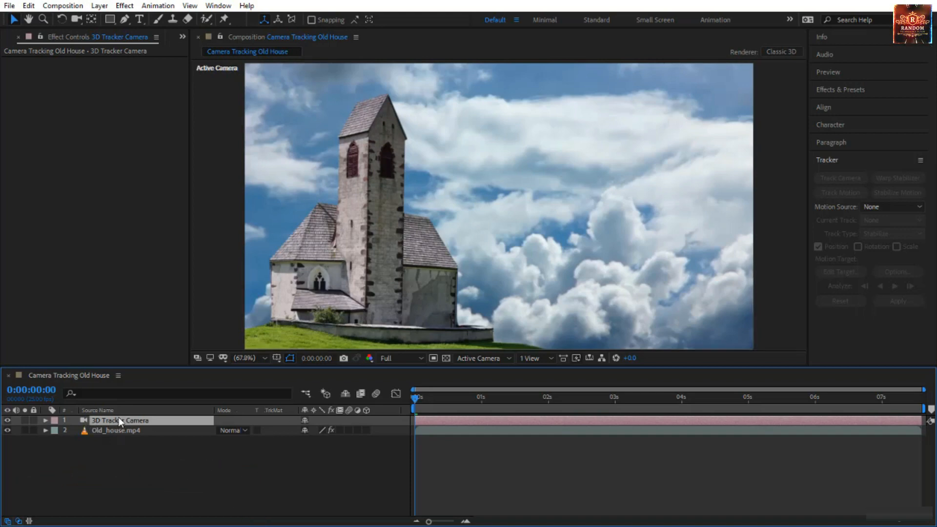
key("u")
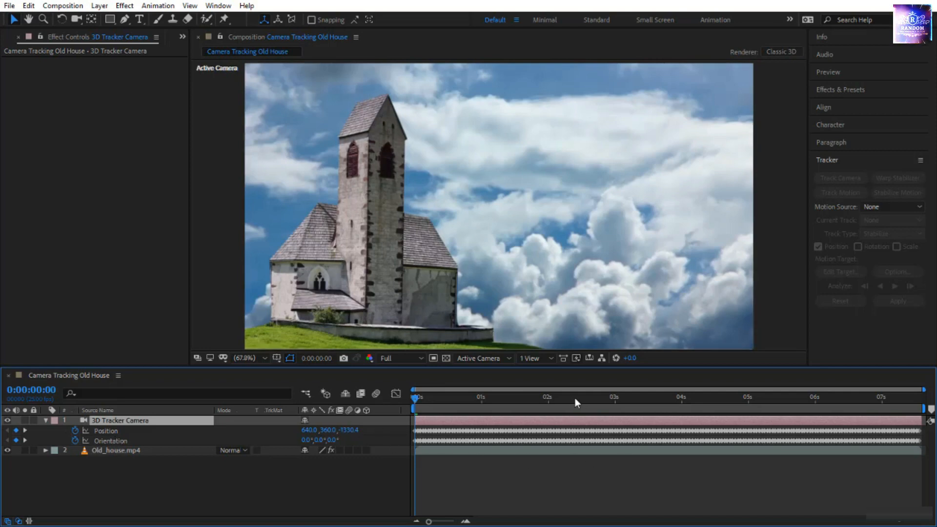
Examine the tracker camera's path through the shot in two horizontal views, and return to a single view of the Old_house.mp4 layer.
left_click(532, 362)
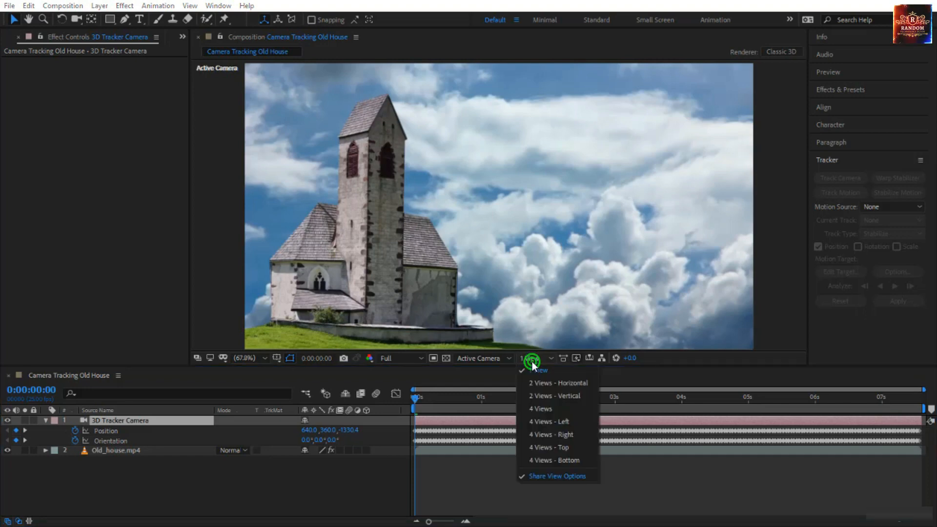
left_click(555, 380)
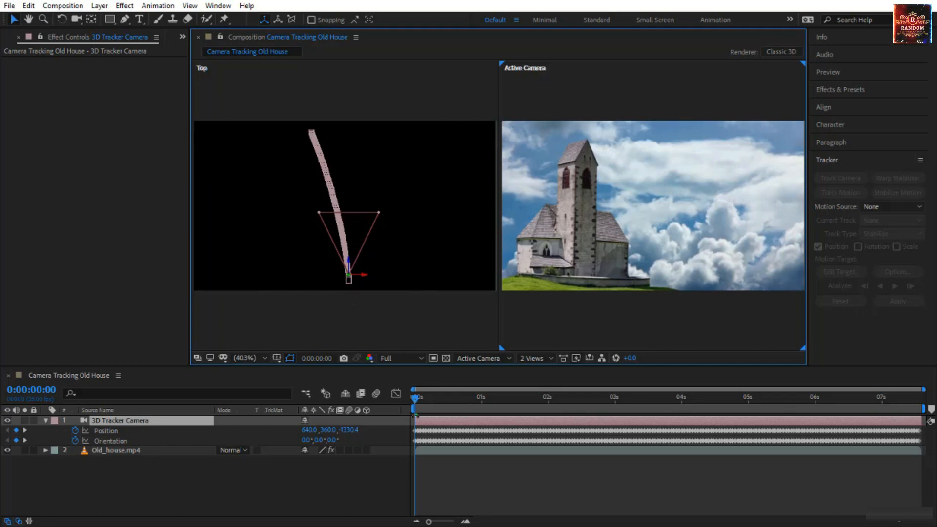
left_click_drag(416, 398, 784, 422)
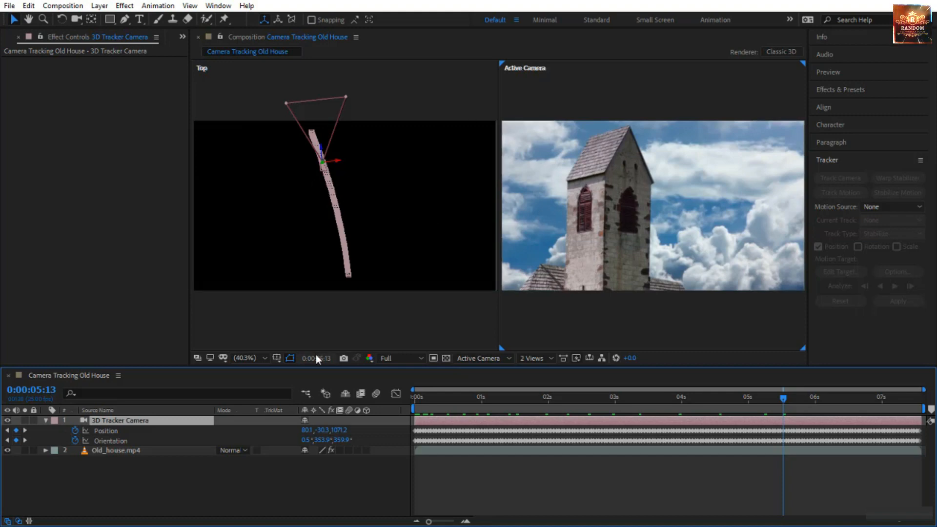
left_click(122, 450)
left_click(534, 358)
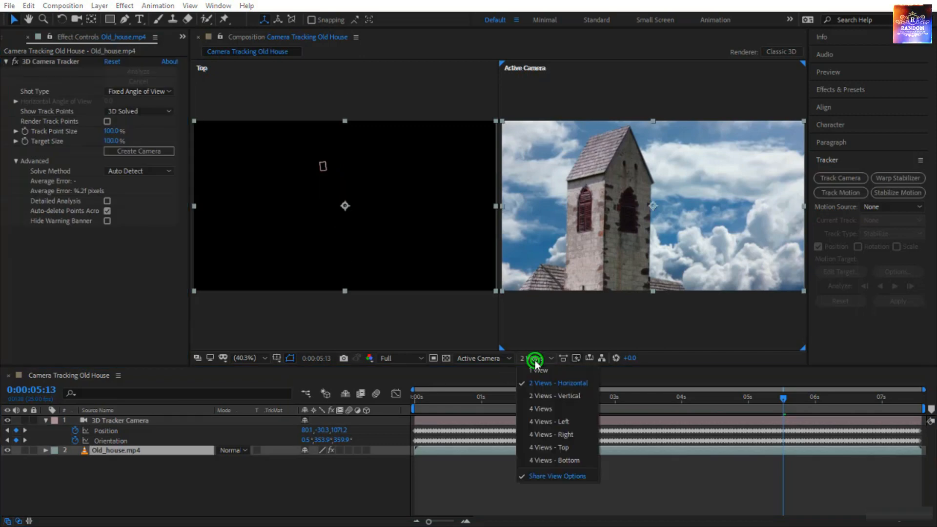
left_click(540, 371)
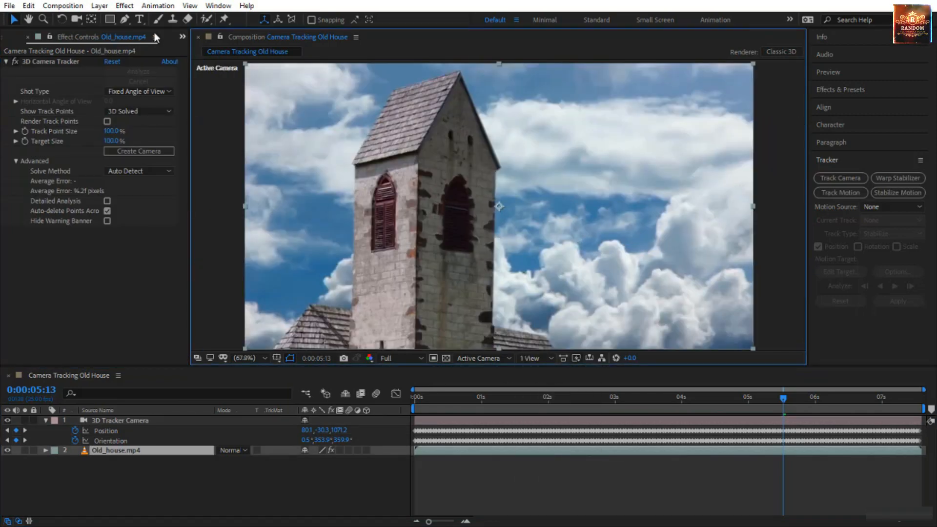
Show the solved track points and scrub through the shot to check how they stick to the tower, ending at the first frame.
left_click(41, 60)
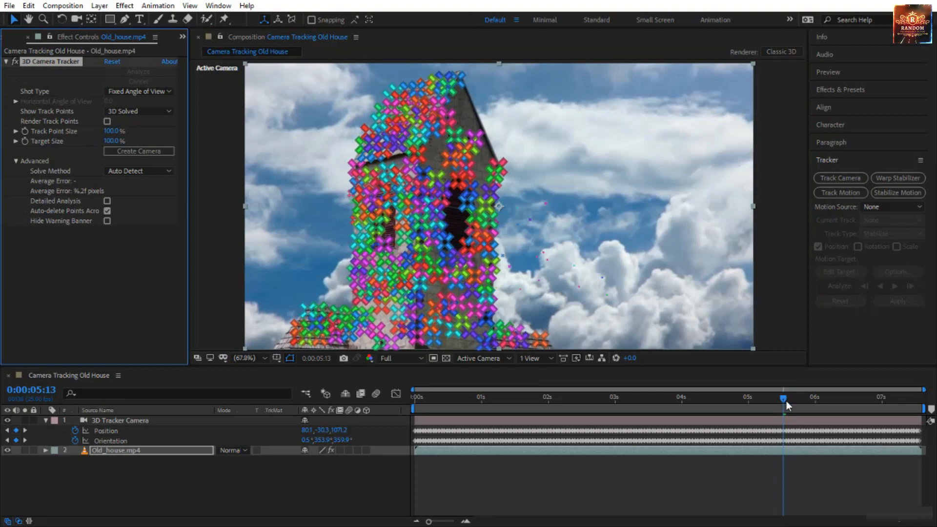
left_click_drag(786, 401, 394, 480)
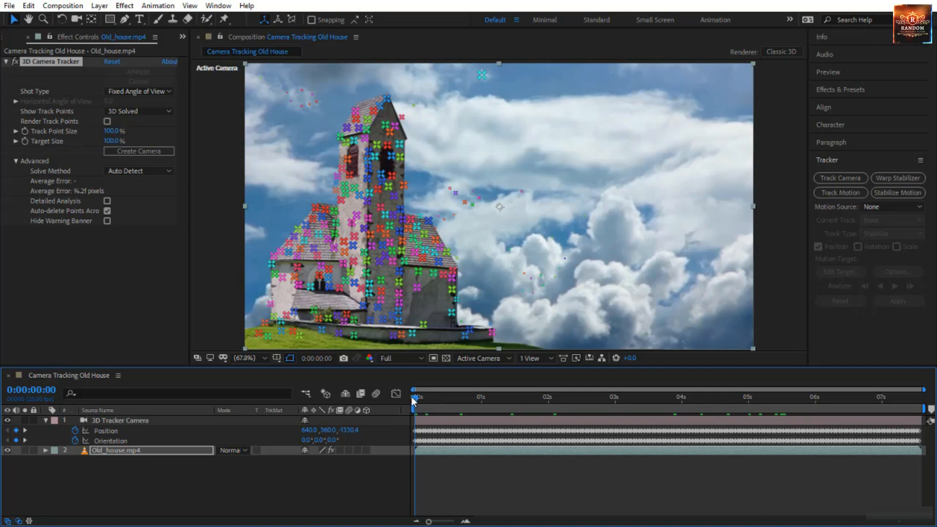
mouse_move(421, 403)
left_mouse_down()
mouse_move(444, 407)
mouse_move(415, 398)
left_mouse_up()
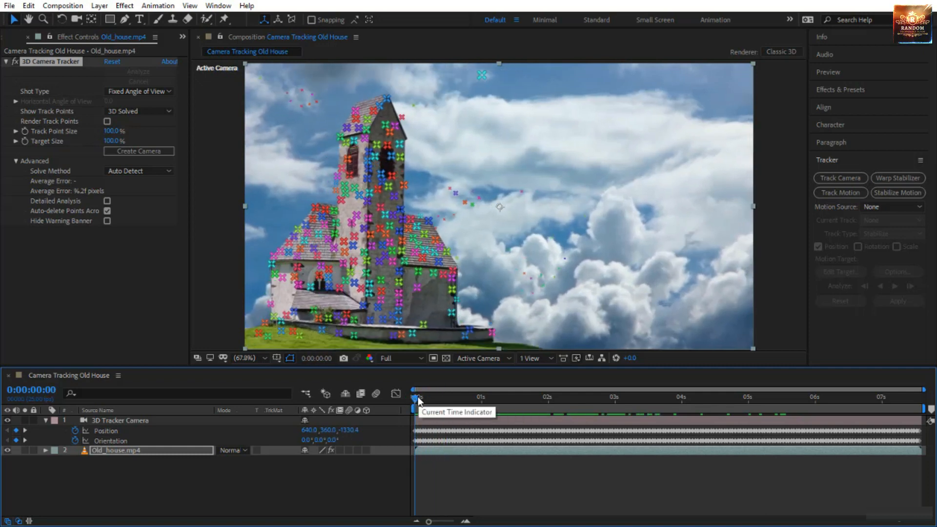
left_click_drag(420, 399, 396, 453)
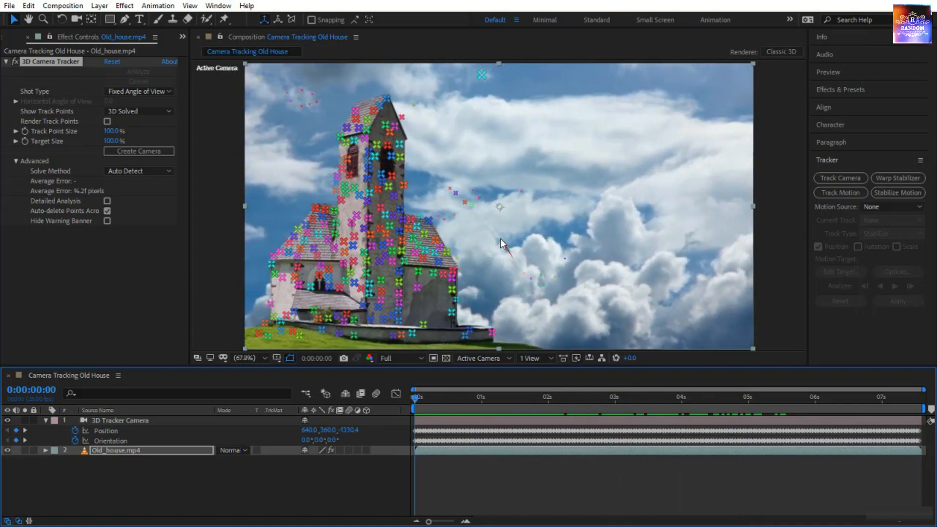
left_click_drag(541, 394, 602, 409)
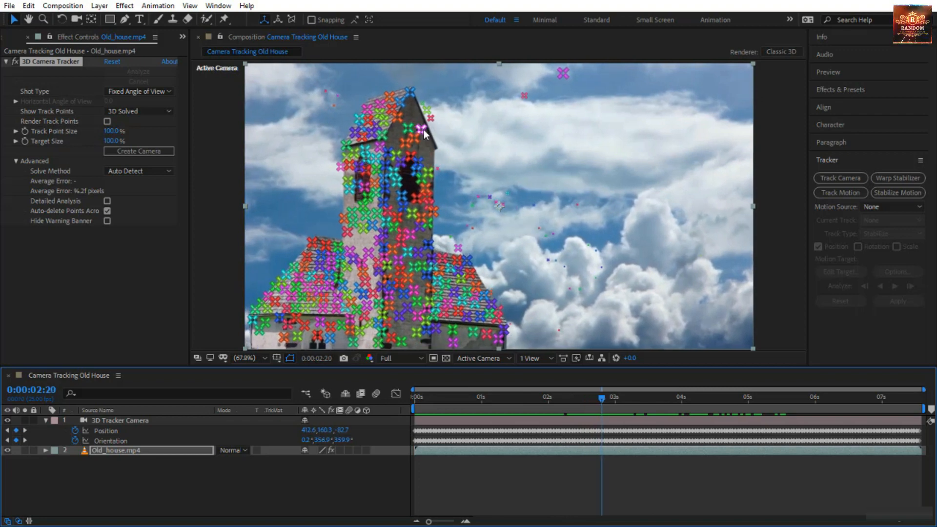
left_click_drag(605, 399, 739, 414)
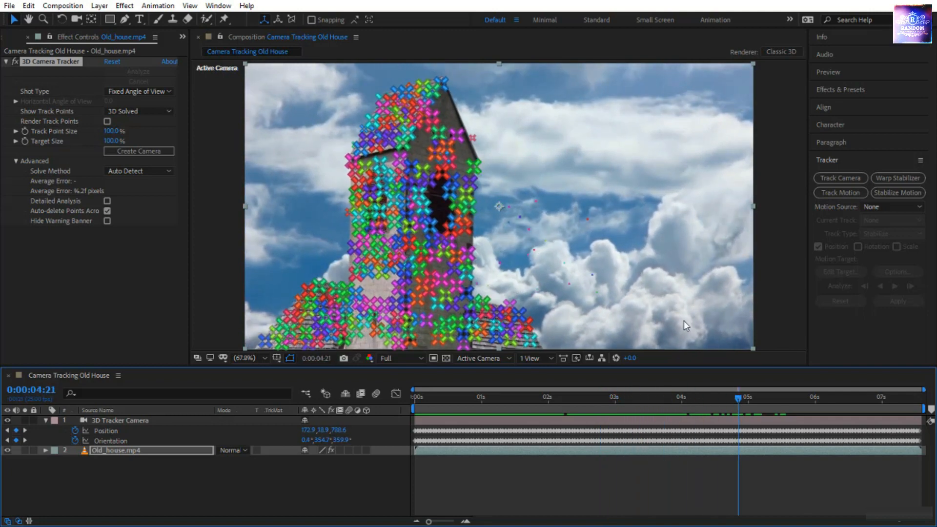
left_click_drag(717, 403, 873, 415)
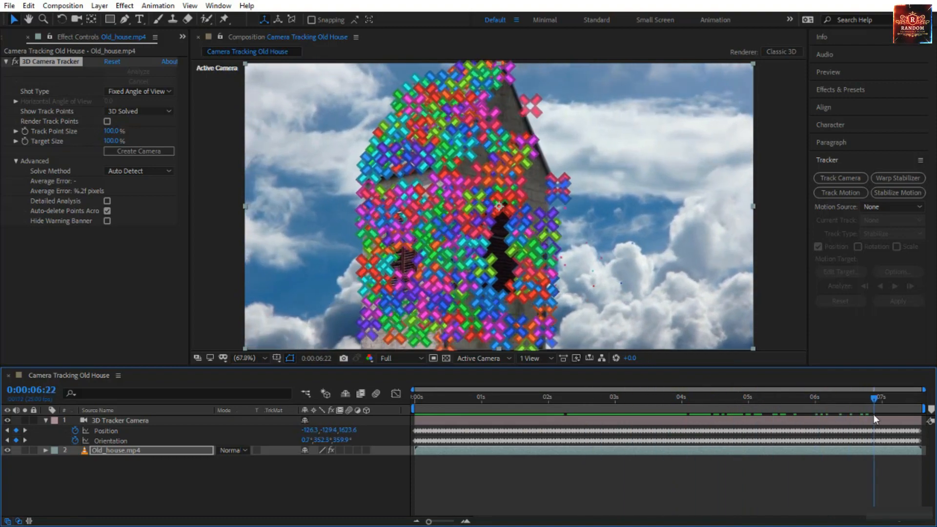
key("Home")
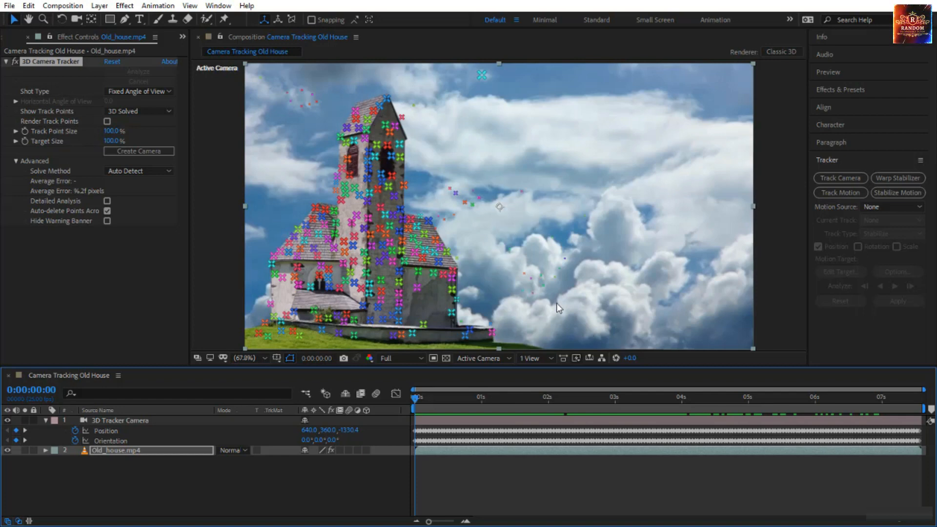
Set the tracker's shot type to Variable Zoom, and create a new tracker camera with its keyframed properties revealed, including Zoom.
left_click(134, 92)
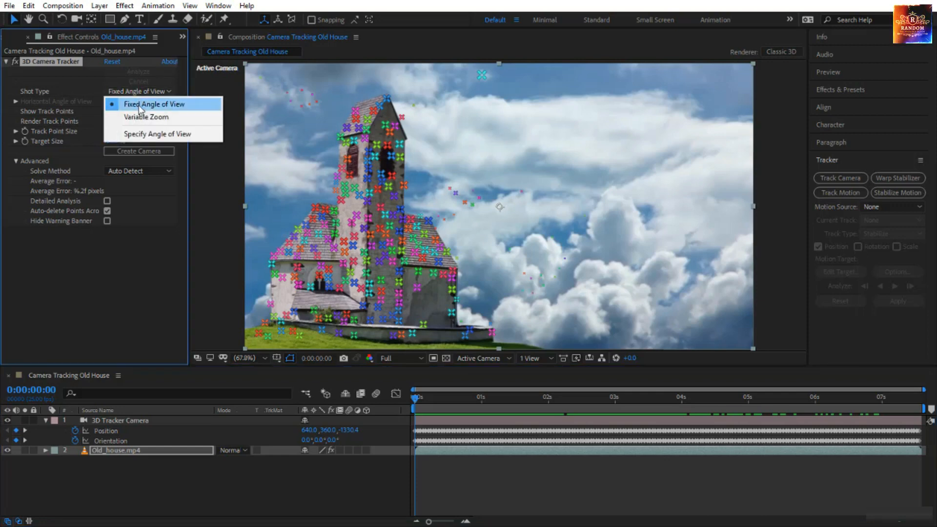
left_click(141, 117)
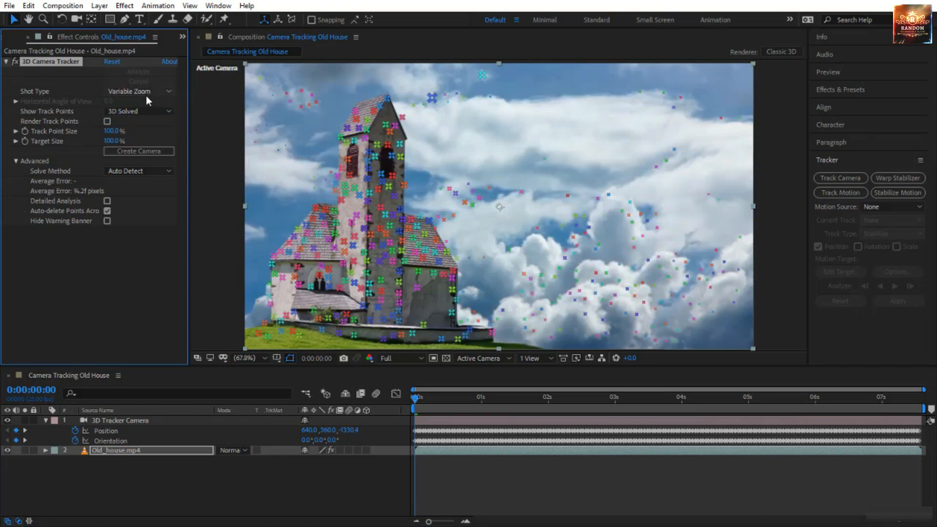
left_click(146, 152)
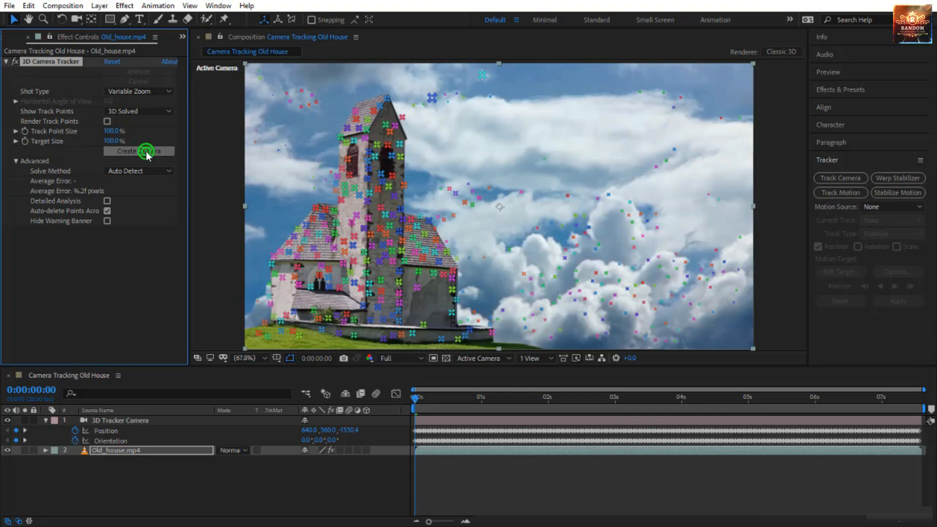
left_click(162, 422)
key("u")
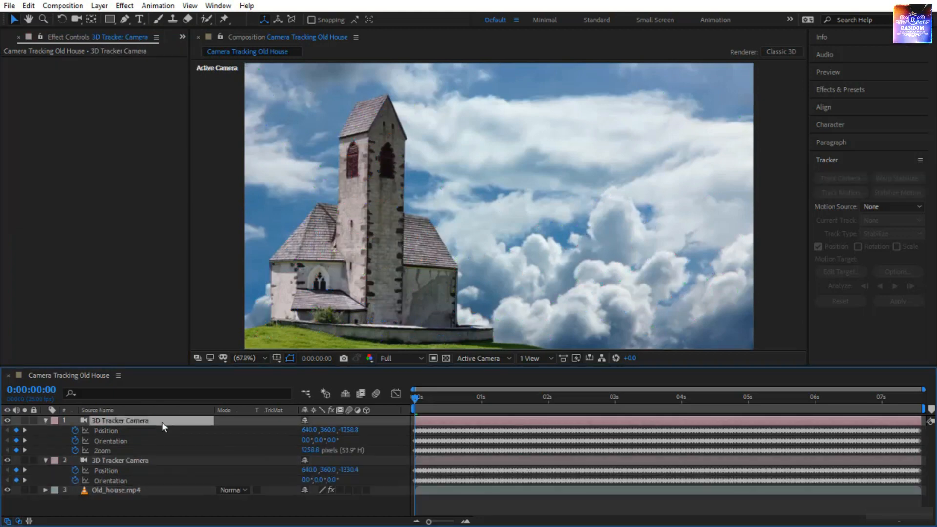
left_click(109, 452)
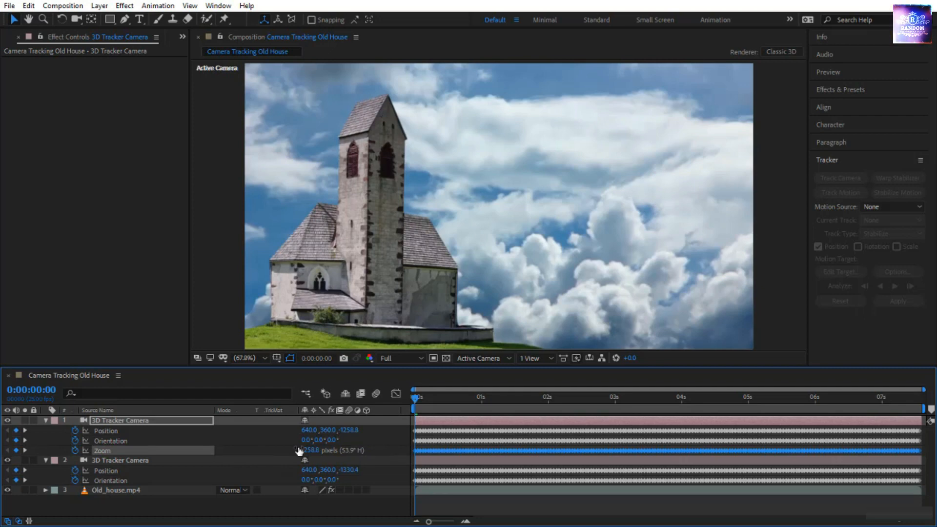
Delete the older tracker camera without Zoom keyframes and select the 3D Camera Tracker effect on Old_house.mp4.
left_click(122, 460)
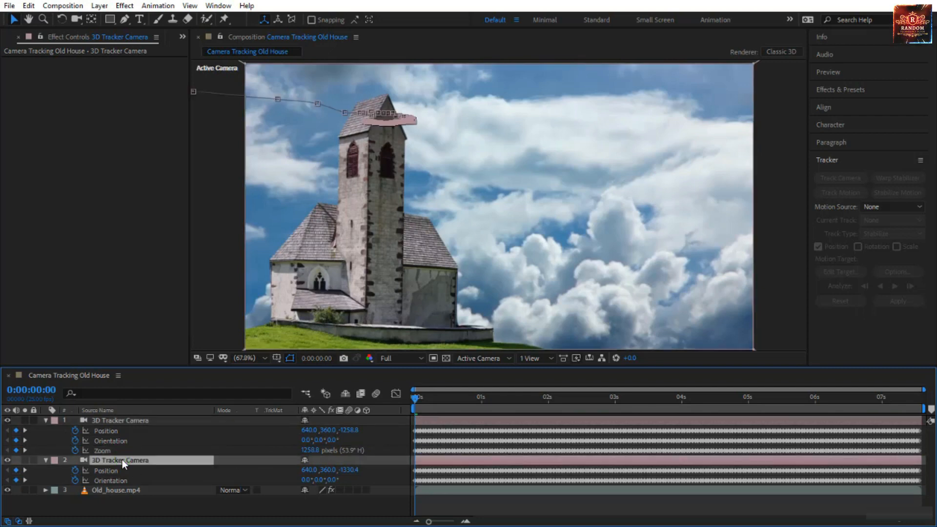
key("Delete")
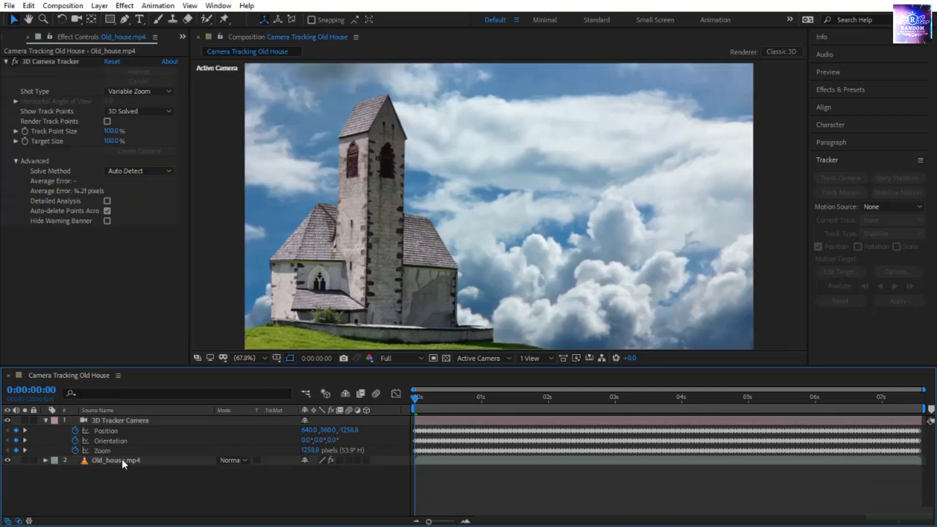
left_click(122, 460)
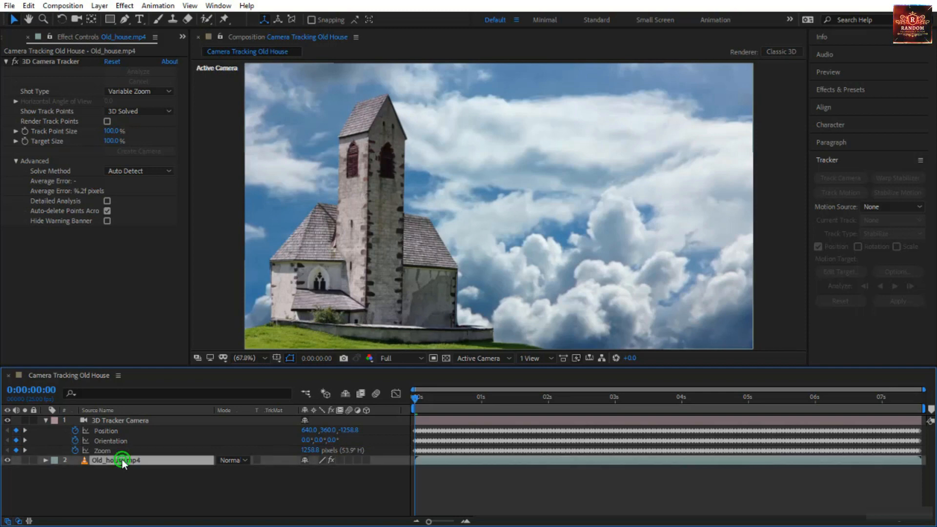
left_click(66, 54)
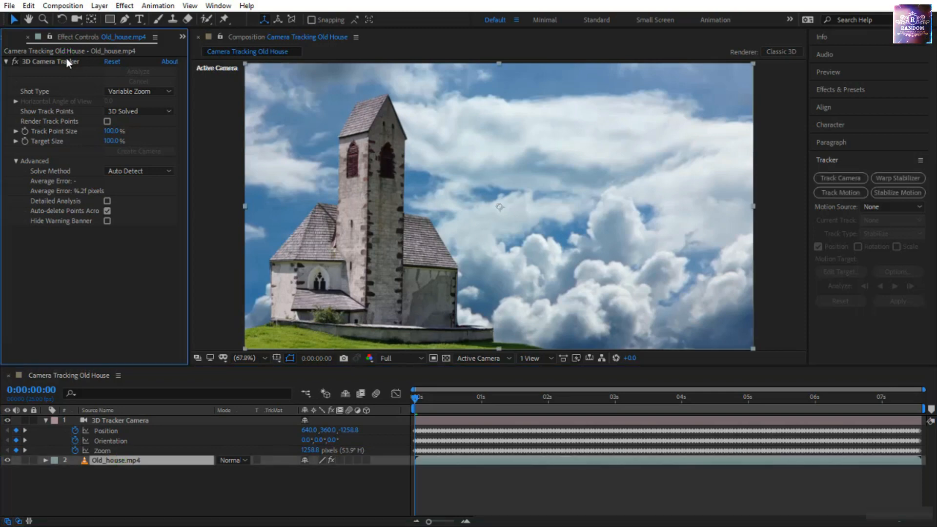
left_click(67, 61)
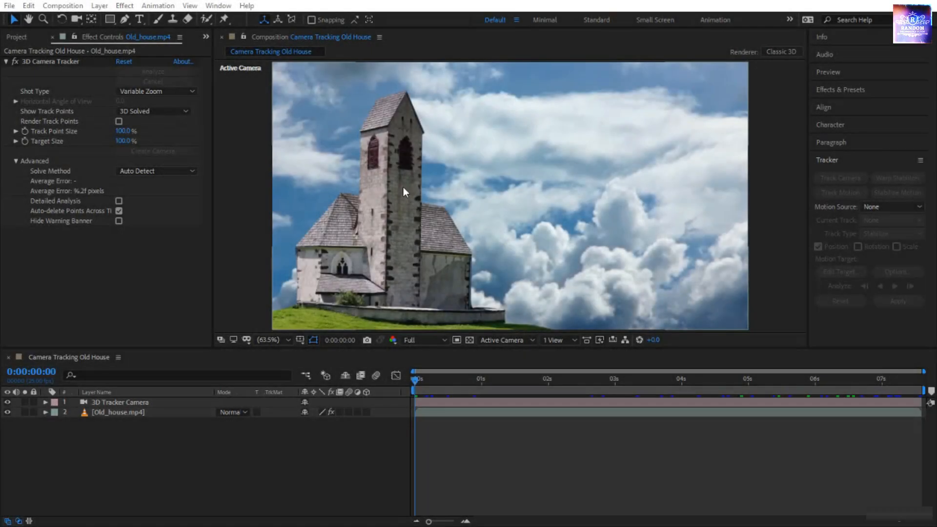
Show the track points around the tower roof at 200% magnification and reduce their Track Point Size to 52%.
left_click(71, 62)
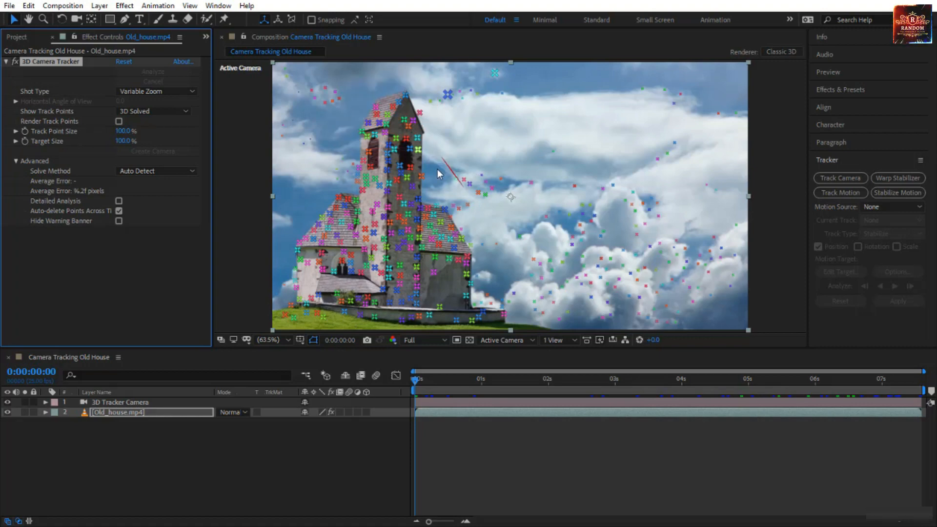
scroll(383, 106, "up", 4)
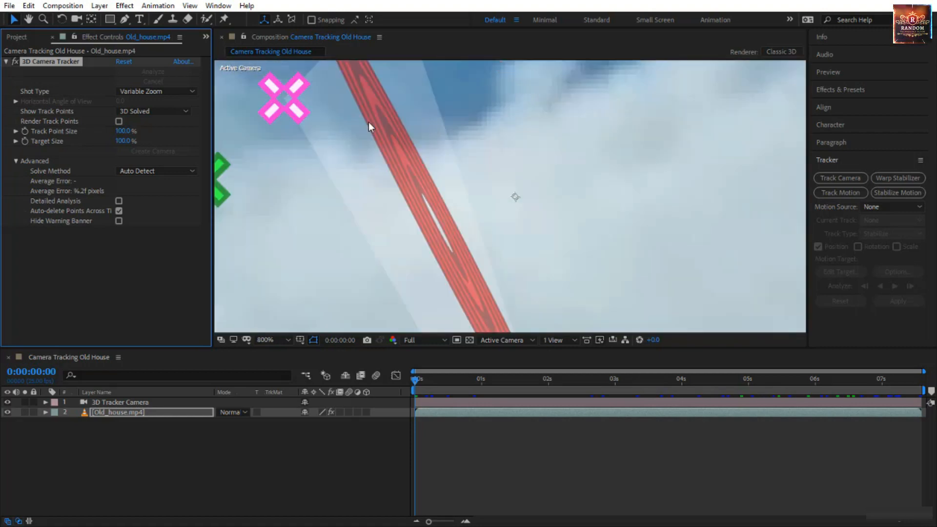
scroll(369, 123, "down", 2)
left_click_drag(381, 193, 755, 361)
left_click_drag(542, 138, 492, 236)
key("v")
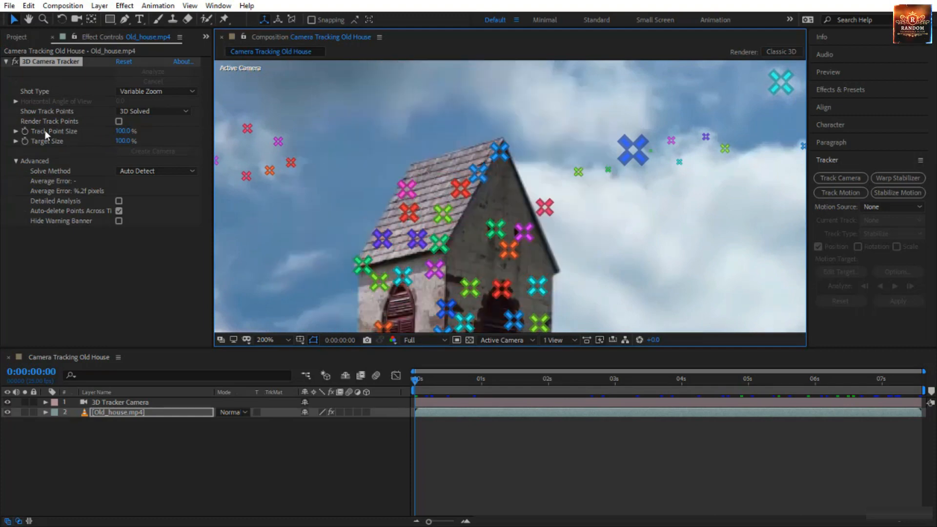
left_click(124, 132)
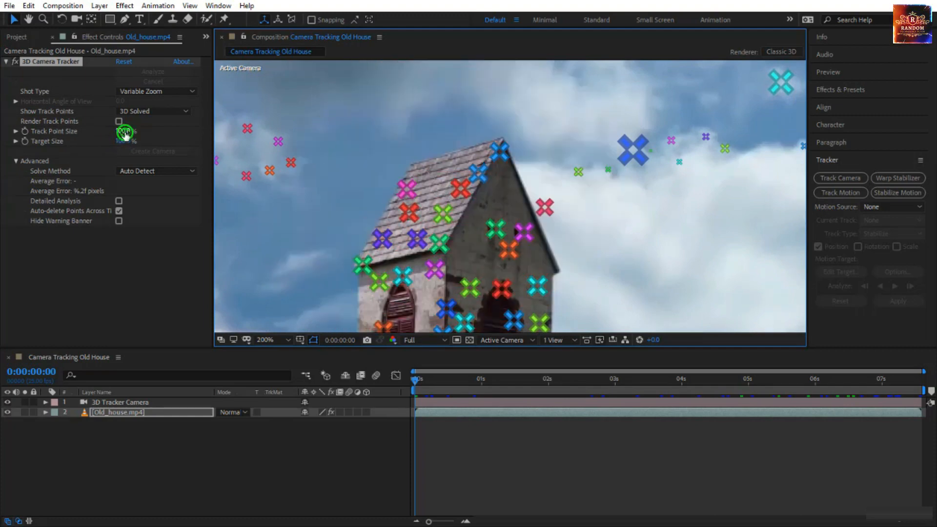
left_click_drag(125, 133, 97, 132)
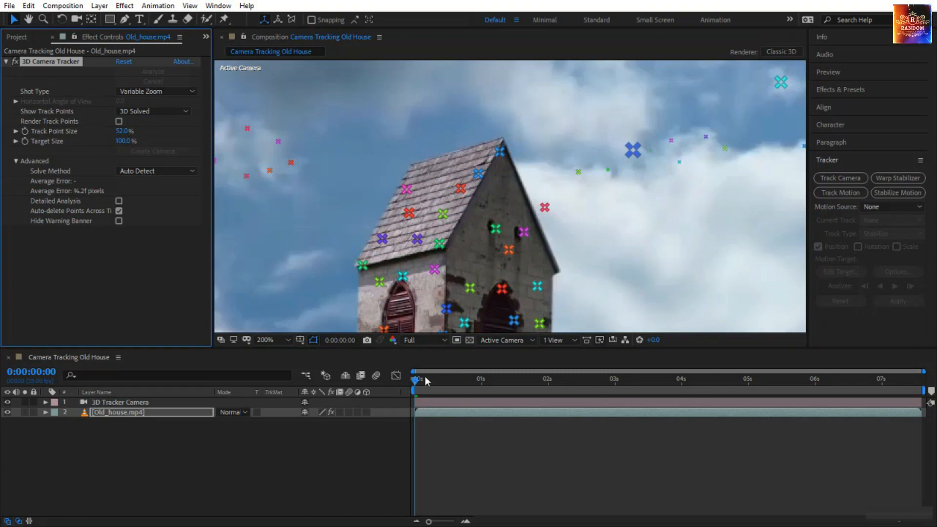
Reduce the Track Point Size to 14% at the end of the shot and return to the first frame.
left_click_drag(413, 377, 920, 401)
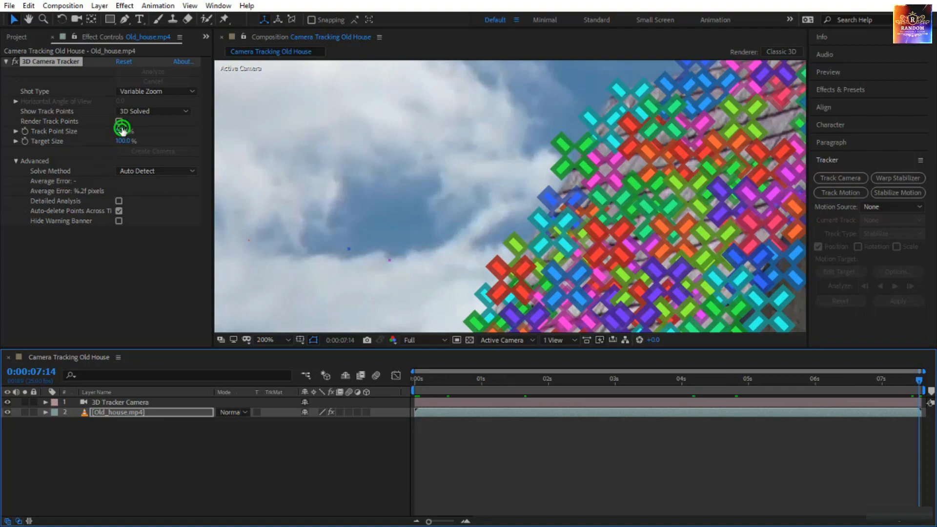
left_click_drag(123, 131, 96, 132)
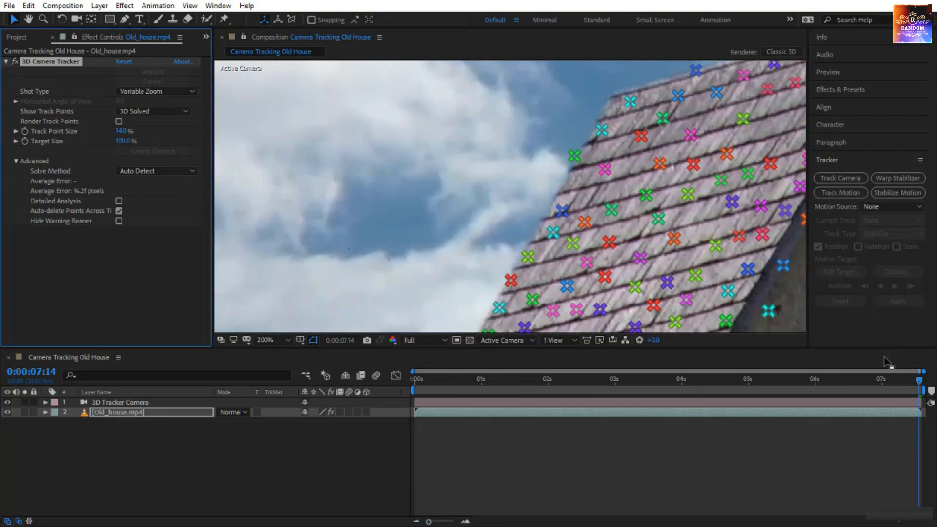
left_click_drag(920, 380, 394, 428)
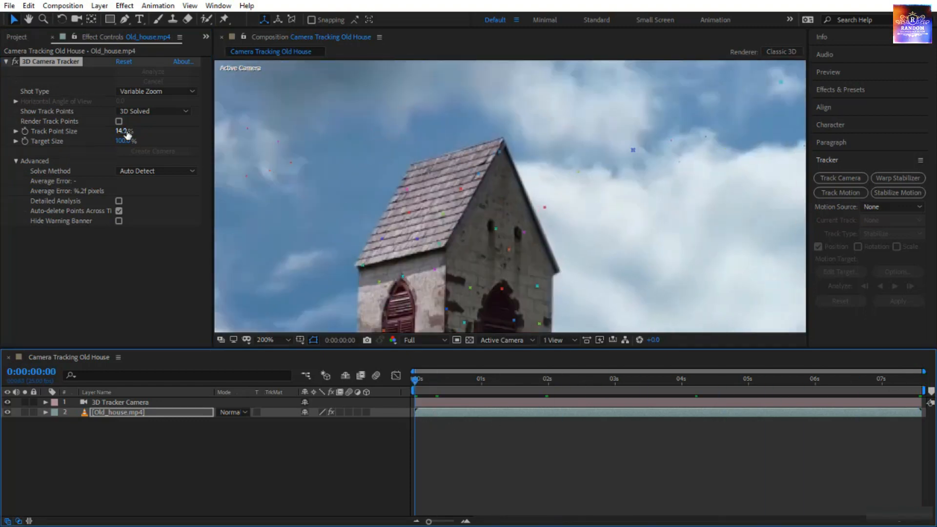
Set the tracker's Track Point Size to 65% and its Target Size to 27%.
left_click_drag(126, 133, 157, 139)
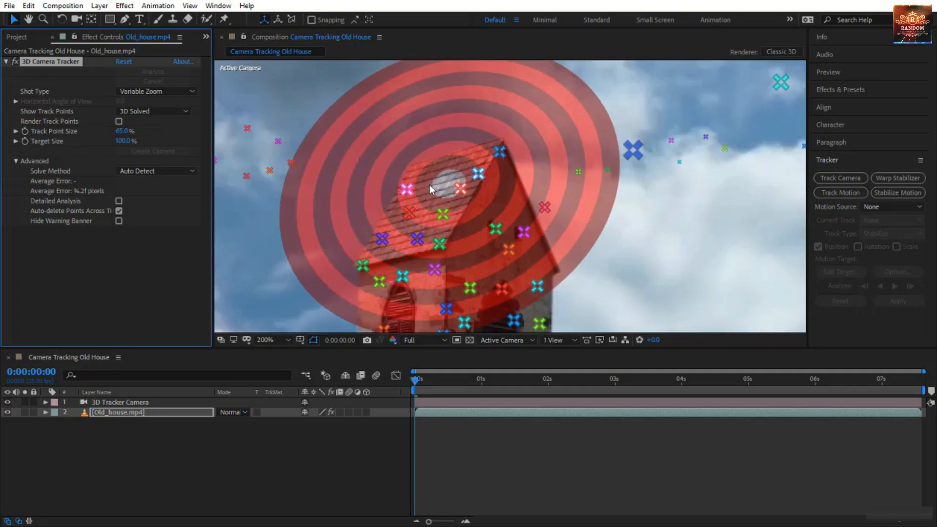
left_click_drag(126, 146, 102, 142)
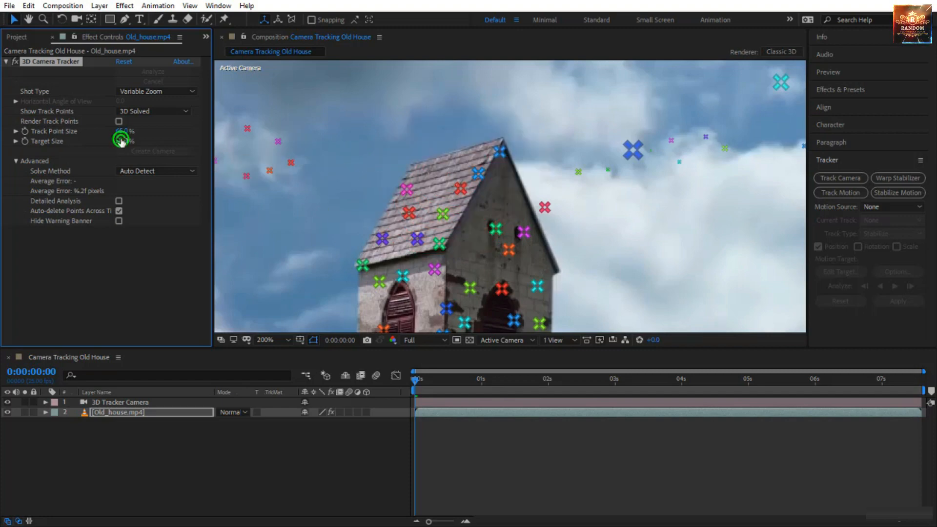
left_click_drag(120, 141, 106, 141)
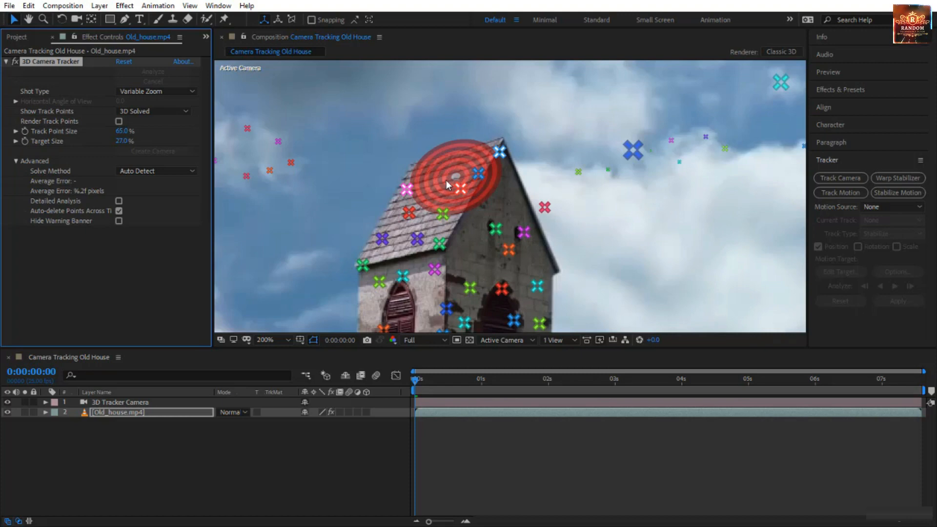
Try different sets of three track points on the tower roof to compare how the target plane aligns.
left_click(500, 151)
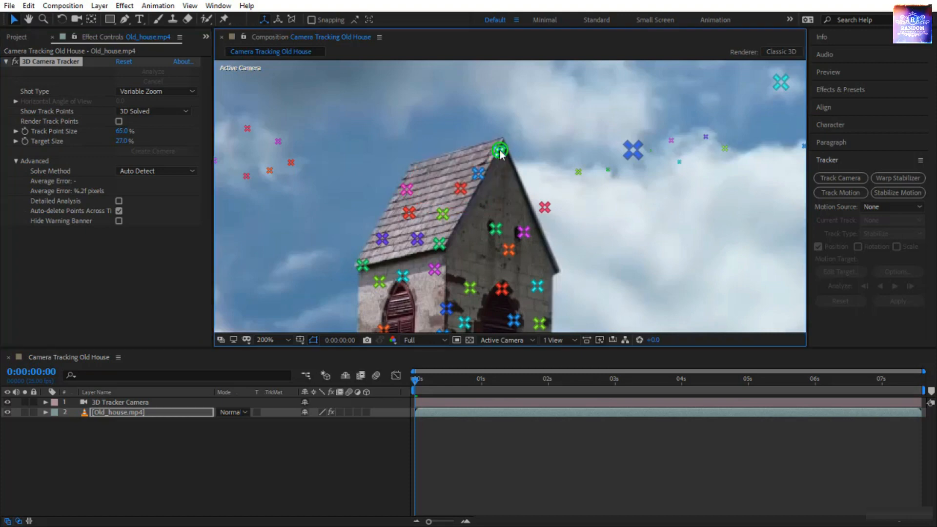
left_click(459, 189, "shift")
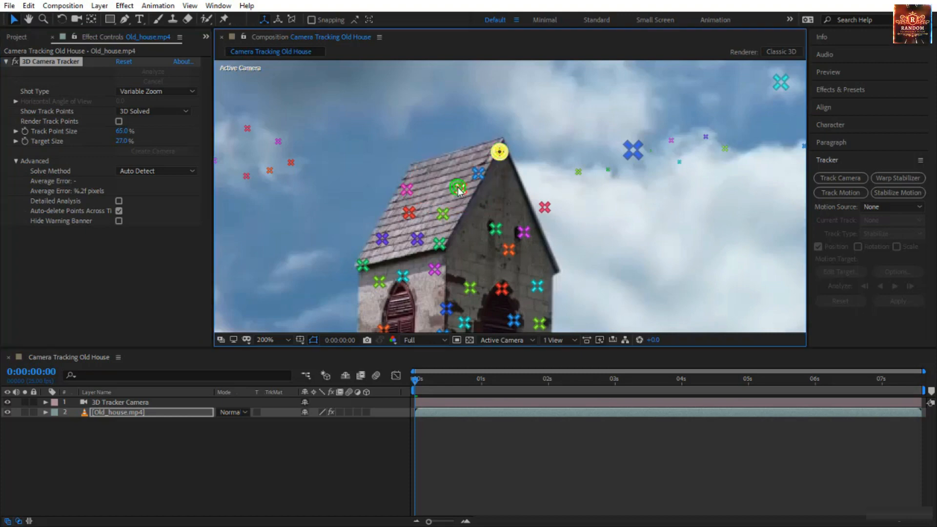
left_click(409, 192, "shift")
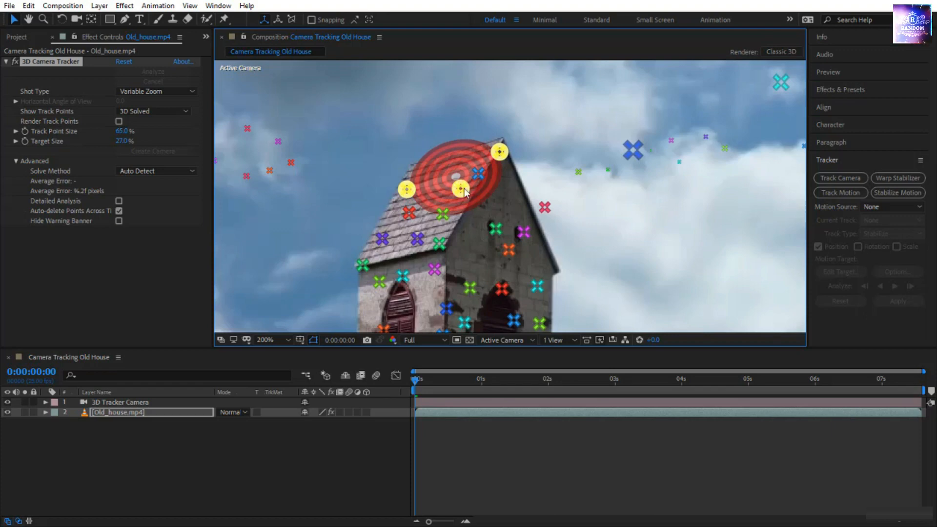
left_click(442, 214)
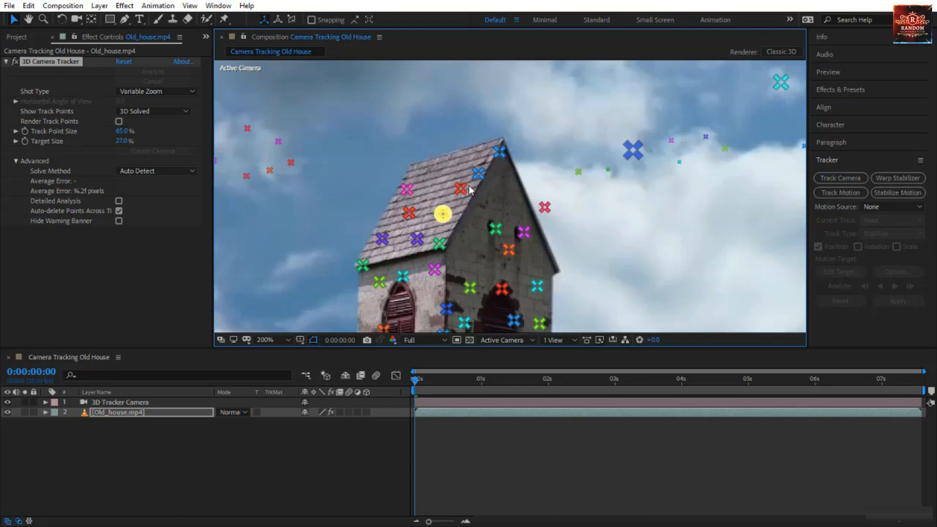
left_click(500, 151)
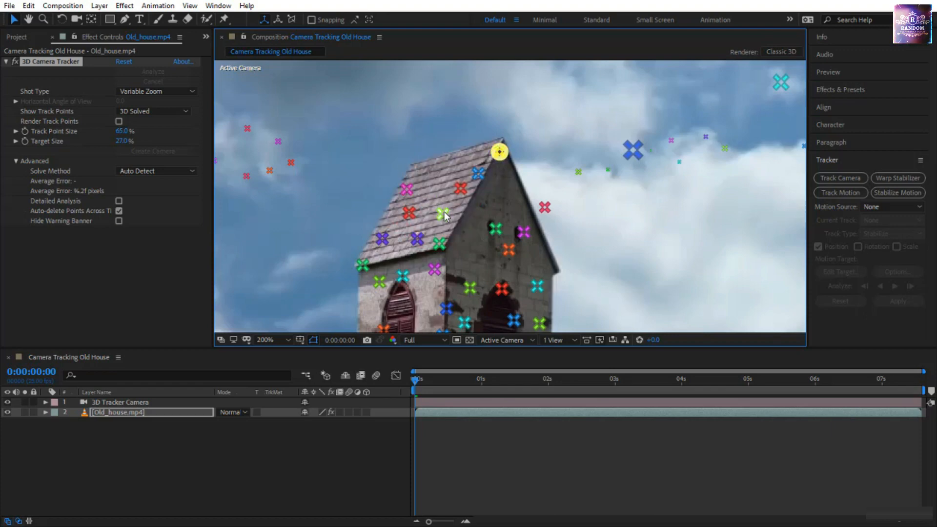
left_click(444, 214, "shift")
left_click(407, 189, "shift")
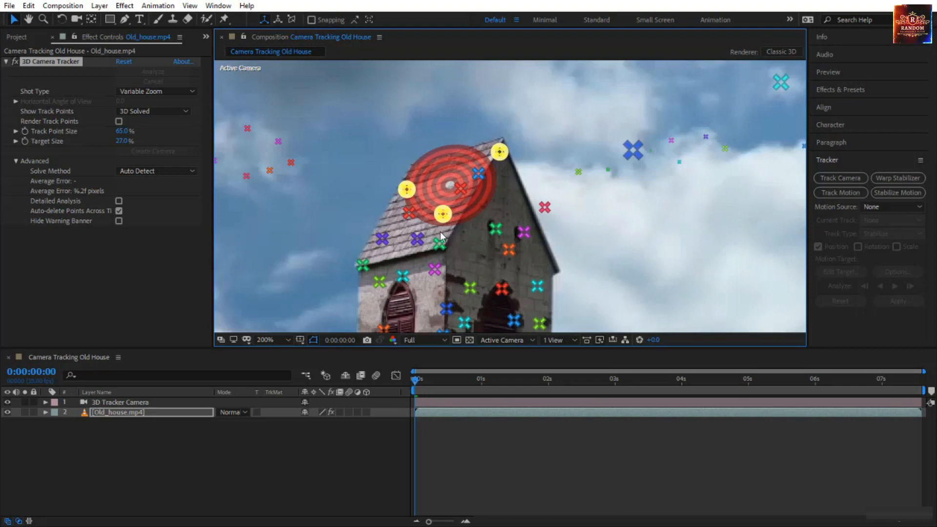
left_click(434, 139)
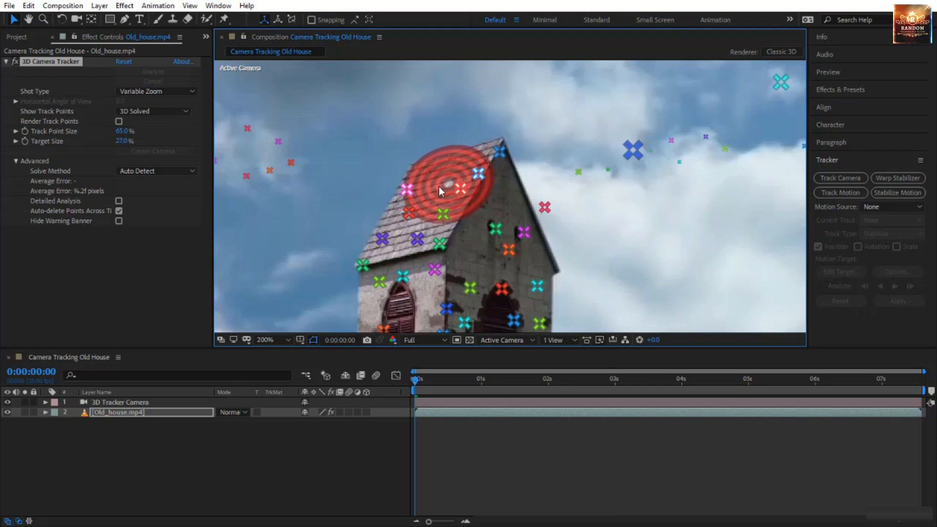
left_click(439, 187)
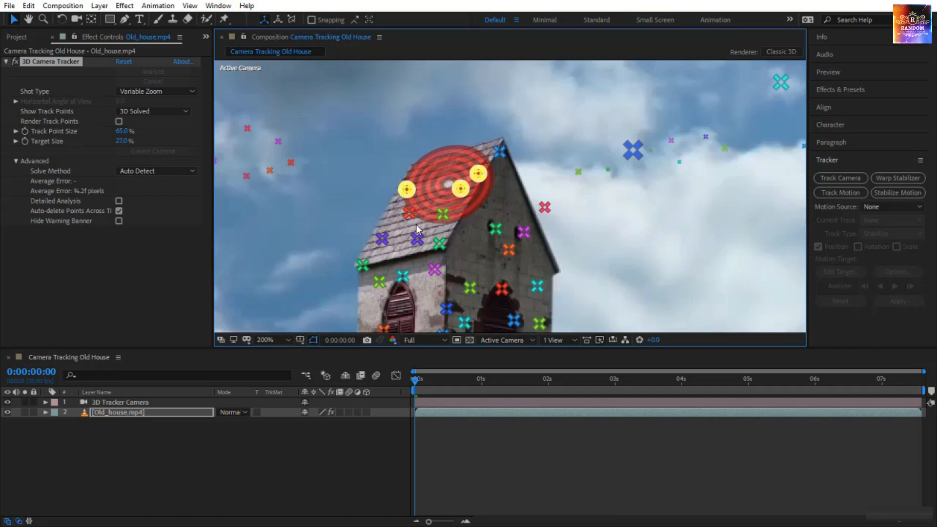
Create a solid from the track point at the roof's peak and two on its slope, with the target moved to the middle of the slope.
left_click(449, 176)
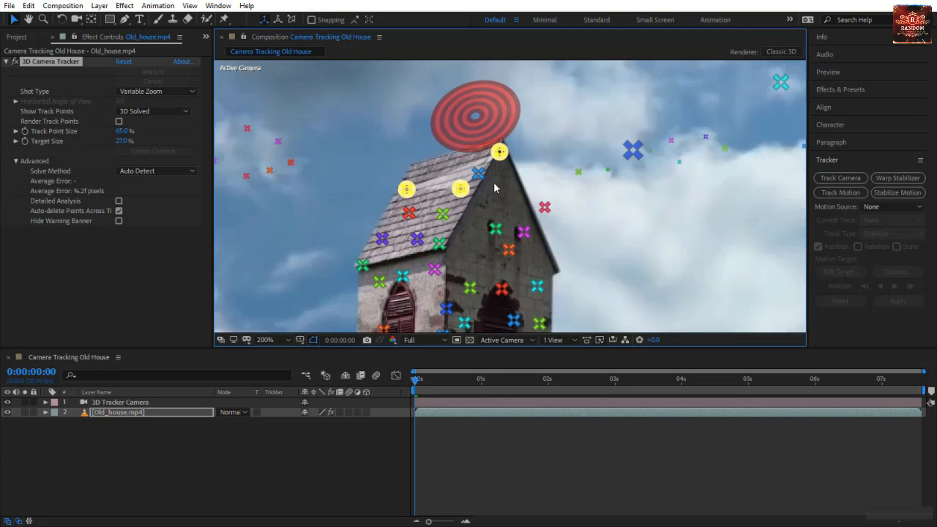
left_click_drag(475, 117, 428, 201)
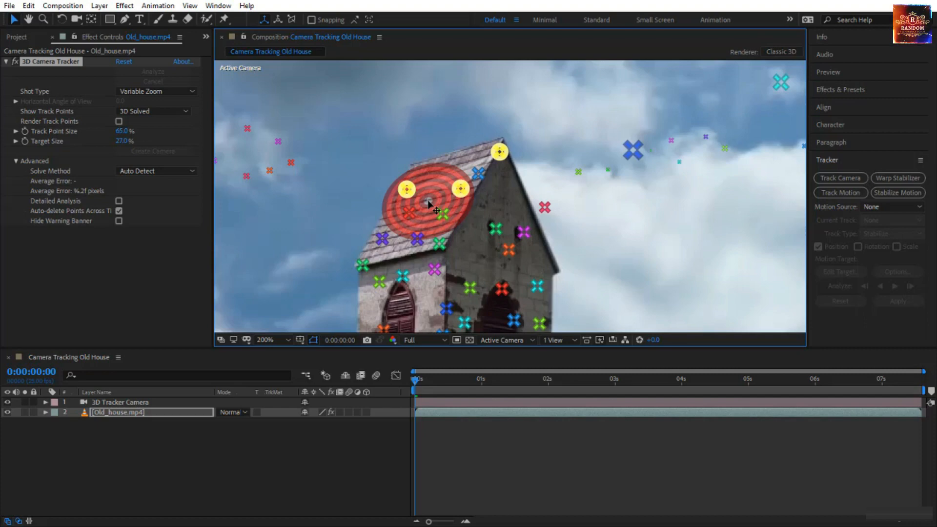
right_click(429, 202)
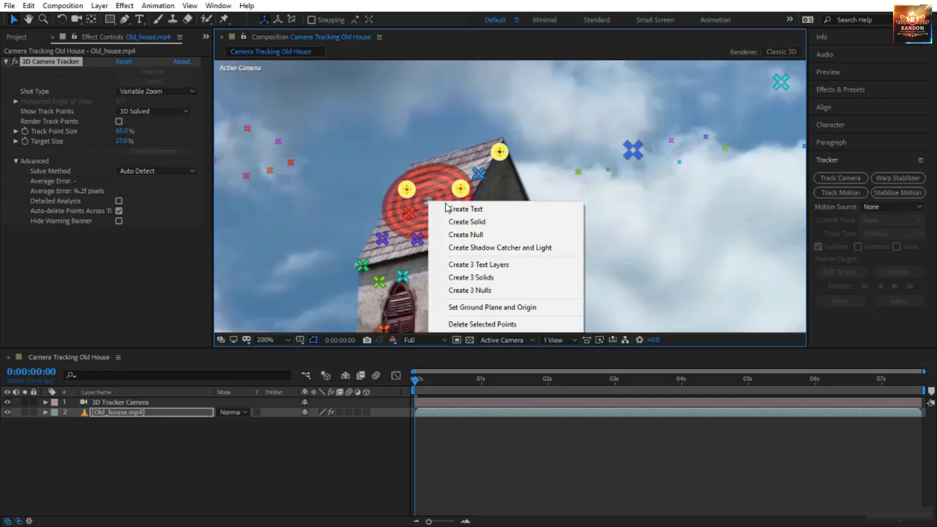
left_click(485, 223)
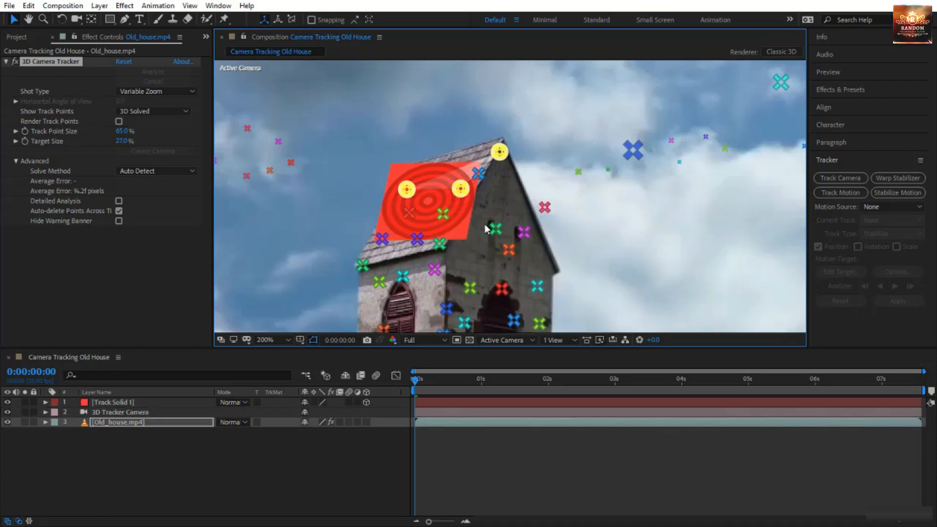
Fit the whole composition in the viewer, preview how the solid follows the roof, and return to the first frame.
left_click(413, 384)
left_click(443, 448)
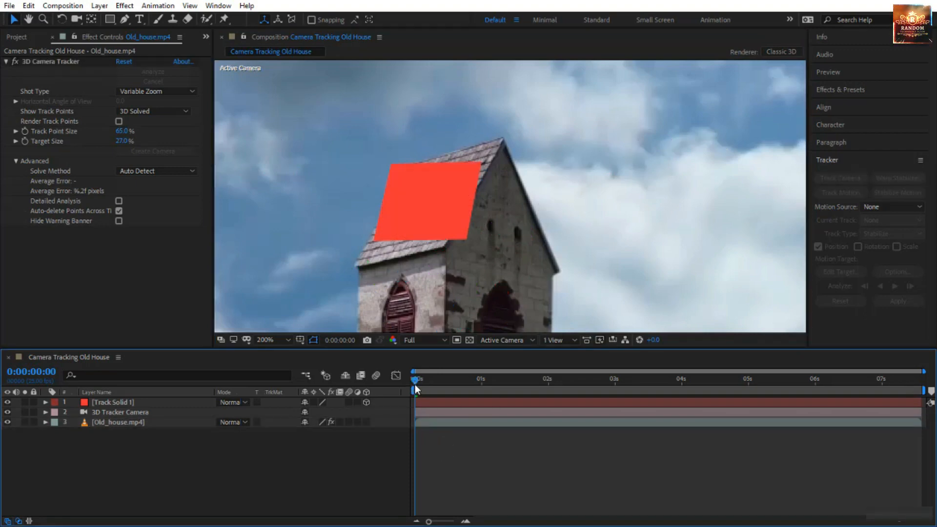
left_click(276, 340)
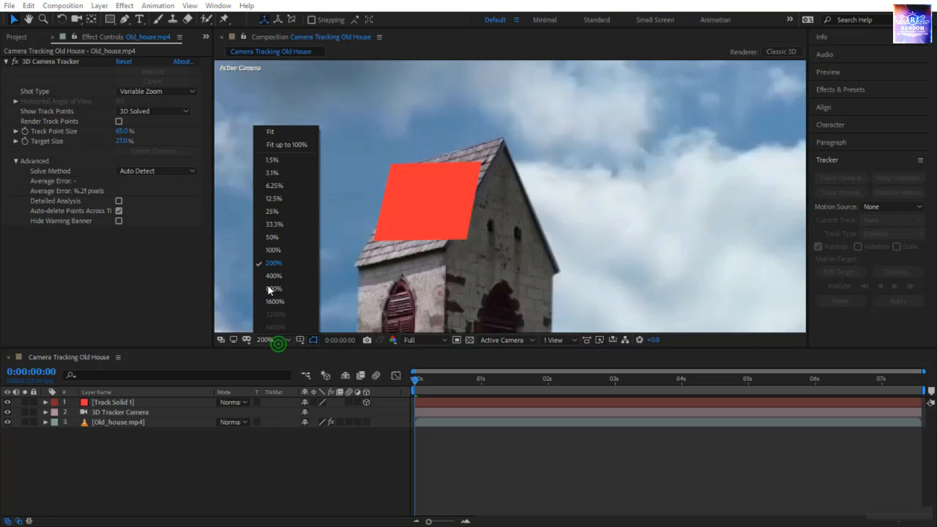
left_click(288, 140)
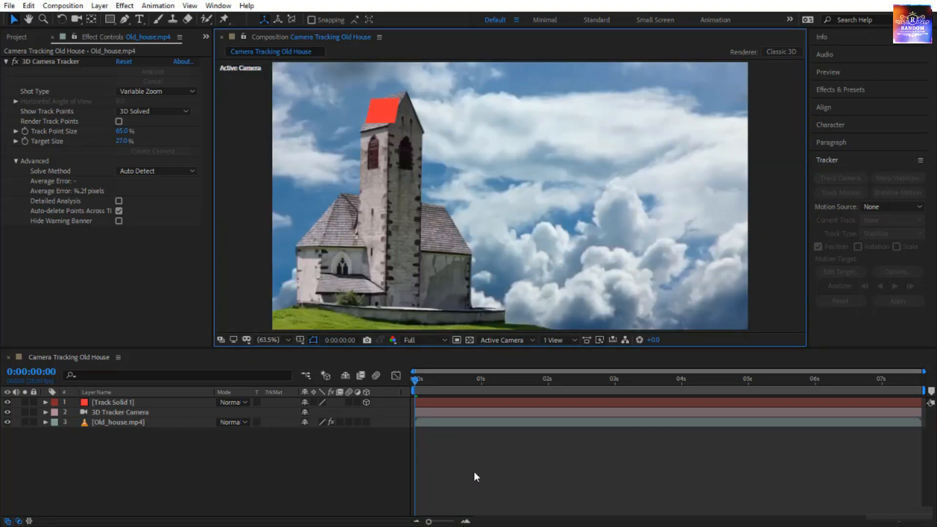
key("space")
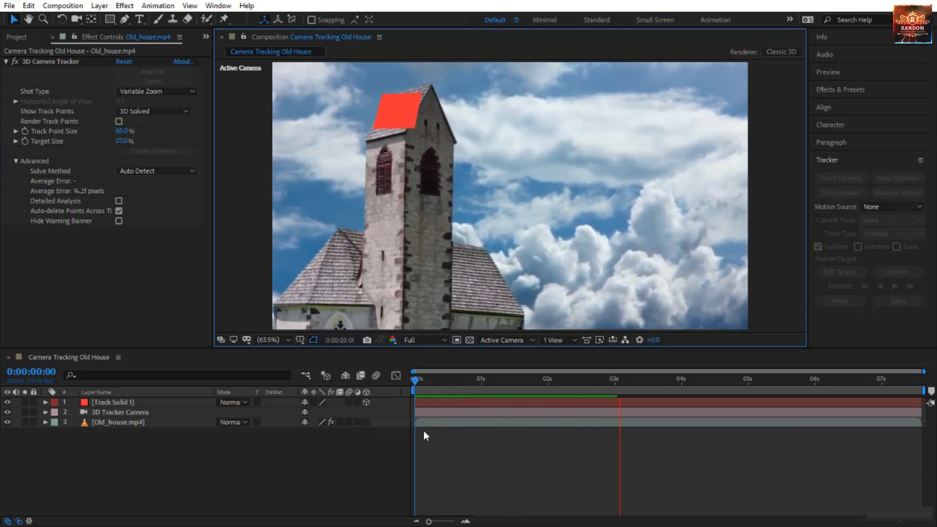
left_click(418, 380)
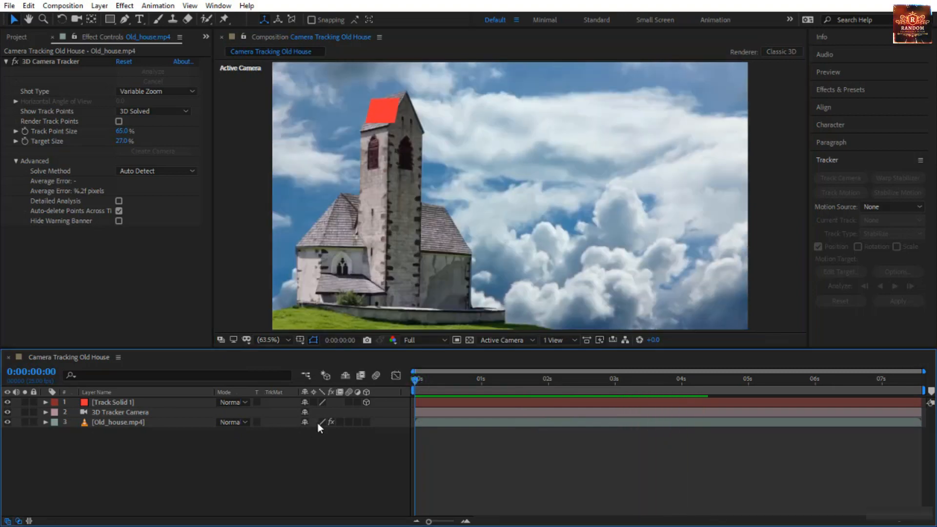
Lower the track solid's opacity to 52% so the roof tiles show through it.
left_click(175, 402)
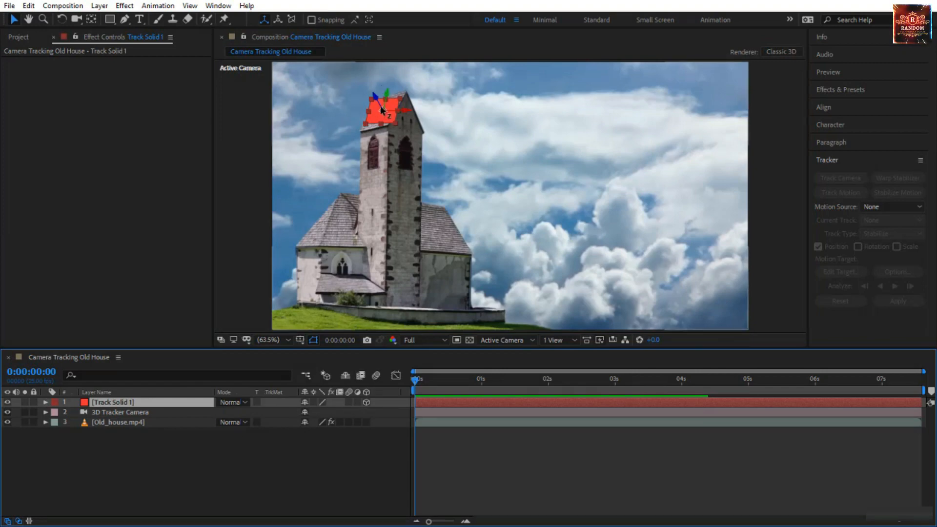
scroll(381, 100, "up", 5)
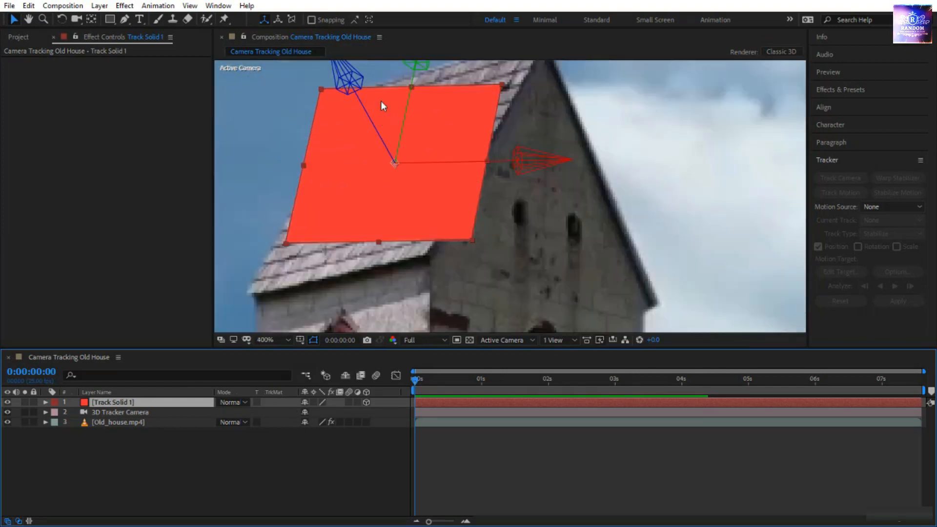
scroll(381, 102, "down", 2)
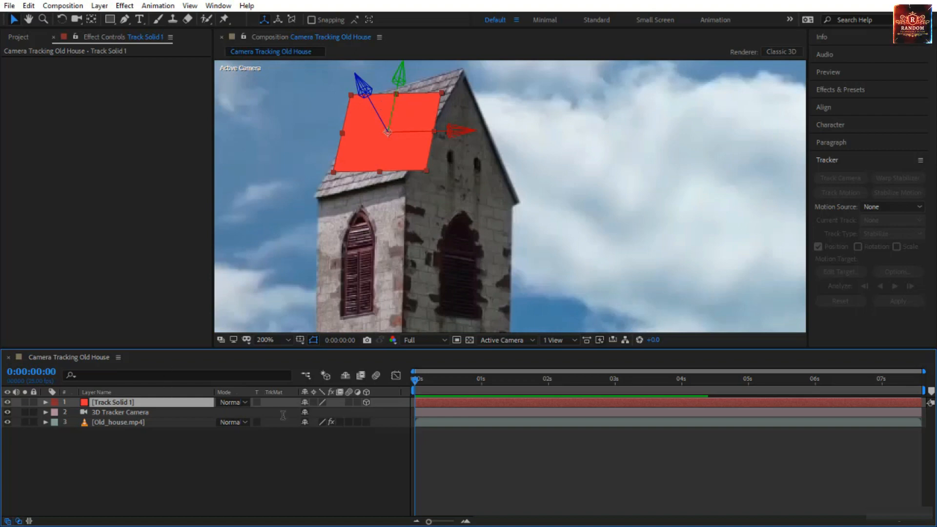
key("t")
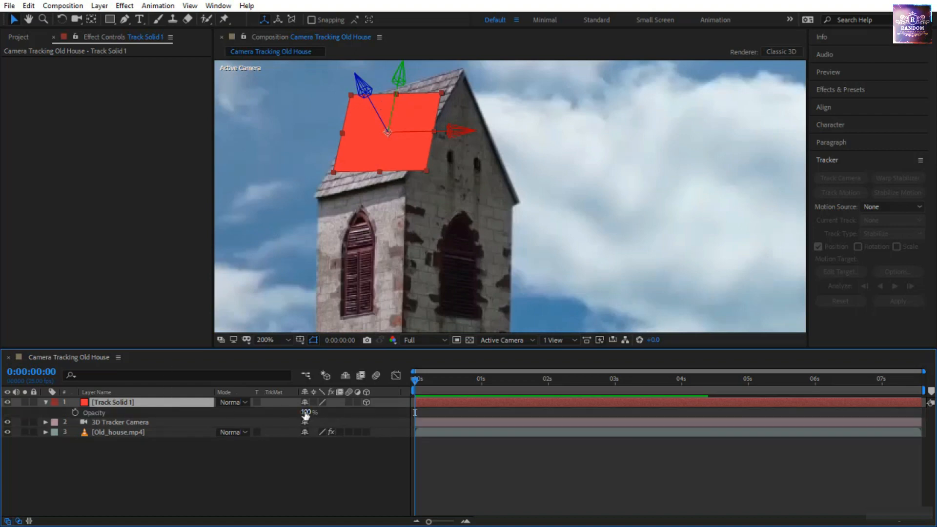
left_click_drag(305, 412, 277, 413)
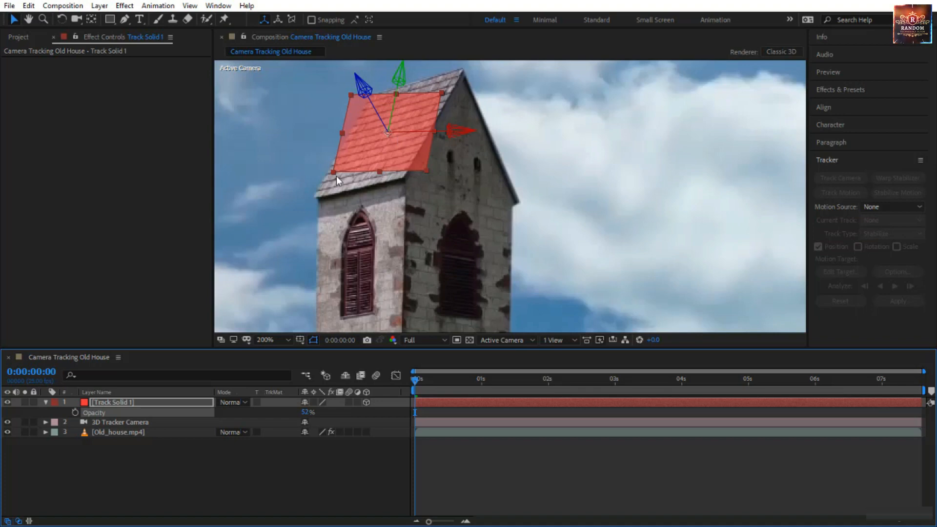
Rotate the track solid around its axes to match the roof's slope, and check its alignment throughout the shot.
key("w")
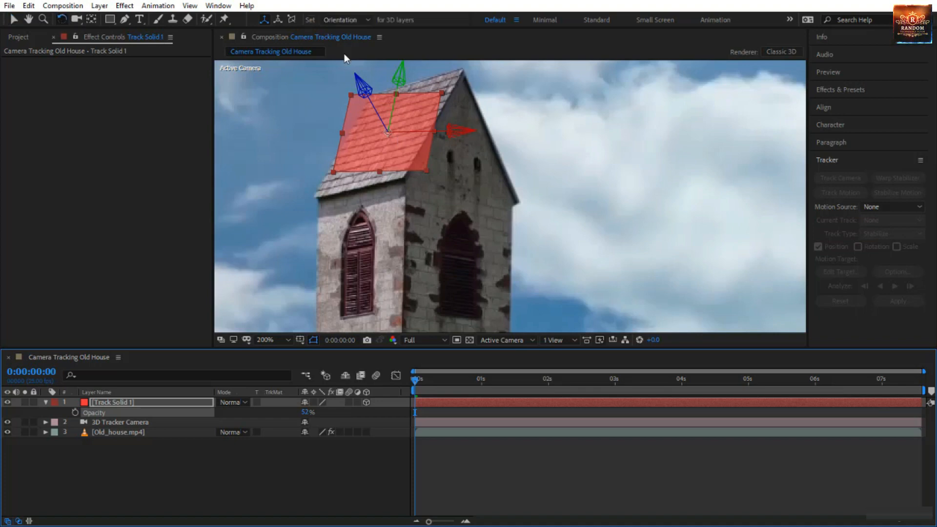
left_click_drag(460, 131, 473, 113)
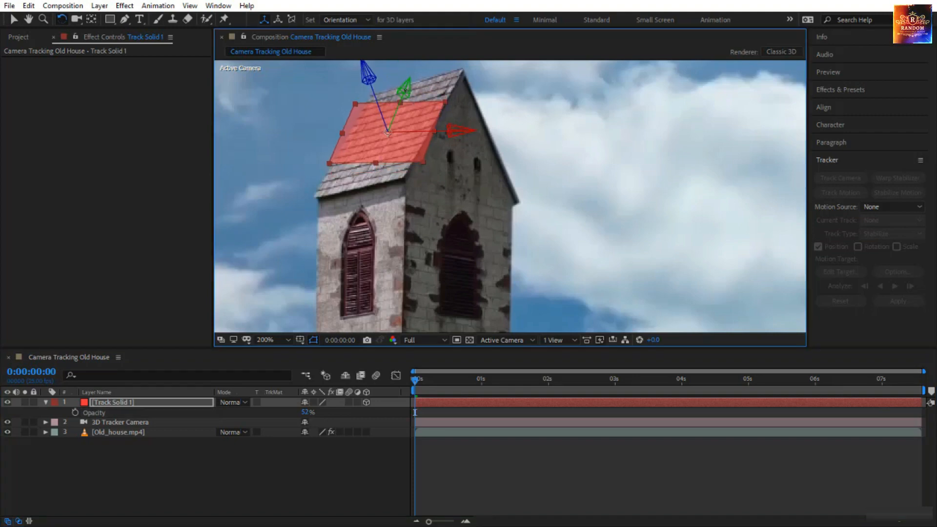
left_click_drag(404, 91, 390, 92)
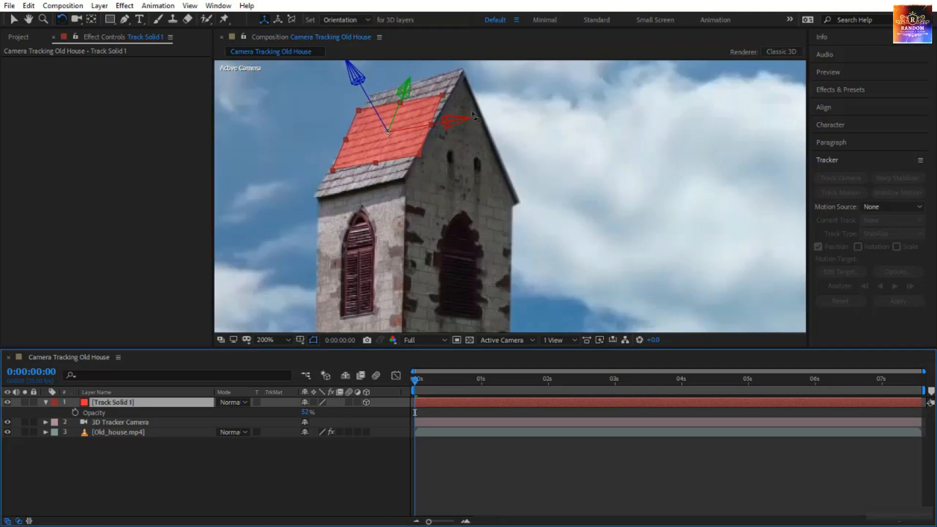
left_click_drag(453, 122, 451, 120)
left_click_drag(358, 79, 355, 82)
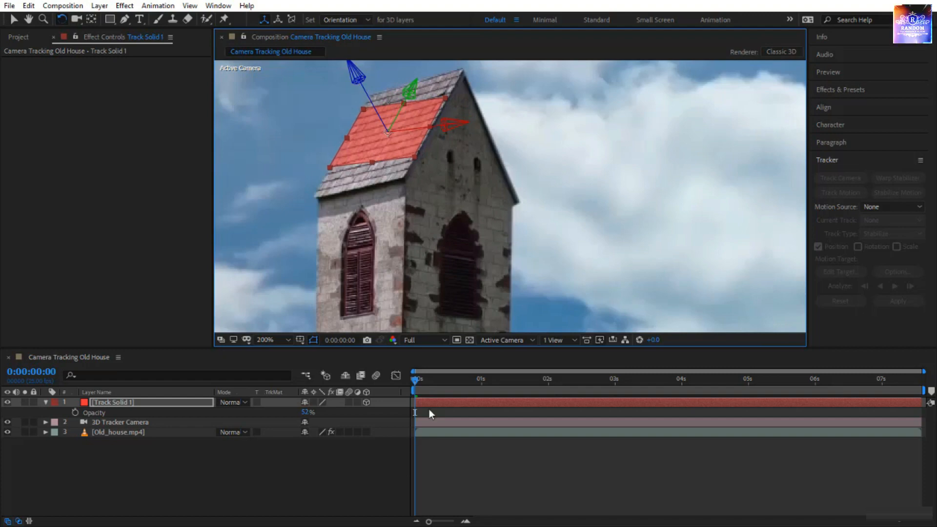
left_click_drag(414, 381, 917, 420)
left_click_drag(845, 443, 408, 491)
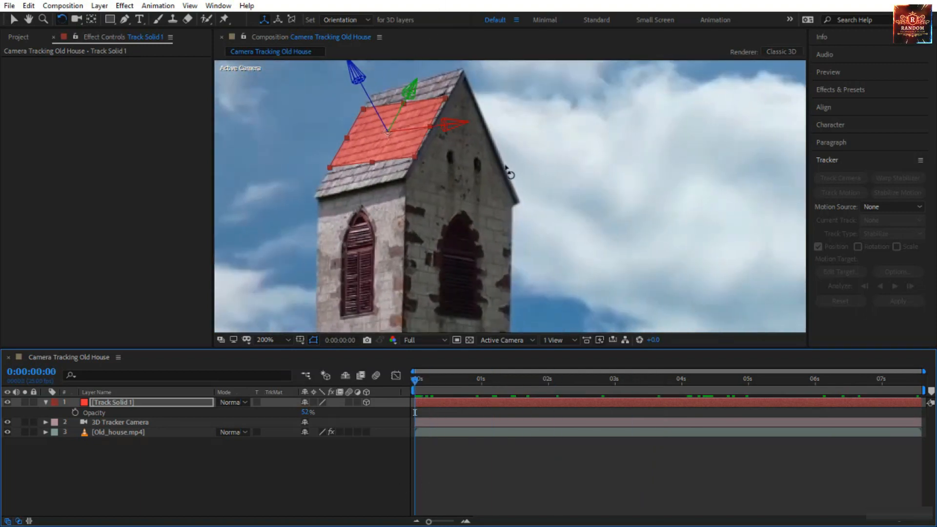
Apply the Corner Pin effect to Track Solid 1 and fit its four corners to the edges of the tower roof.
left_click(879, 89)
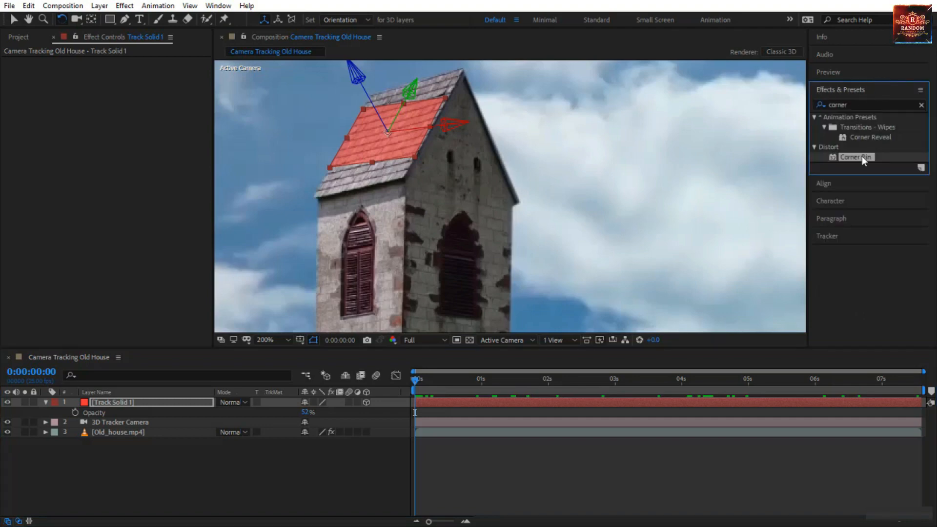
left_click_drag(861, 157, 157, 412)
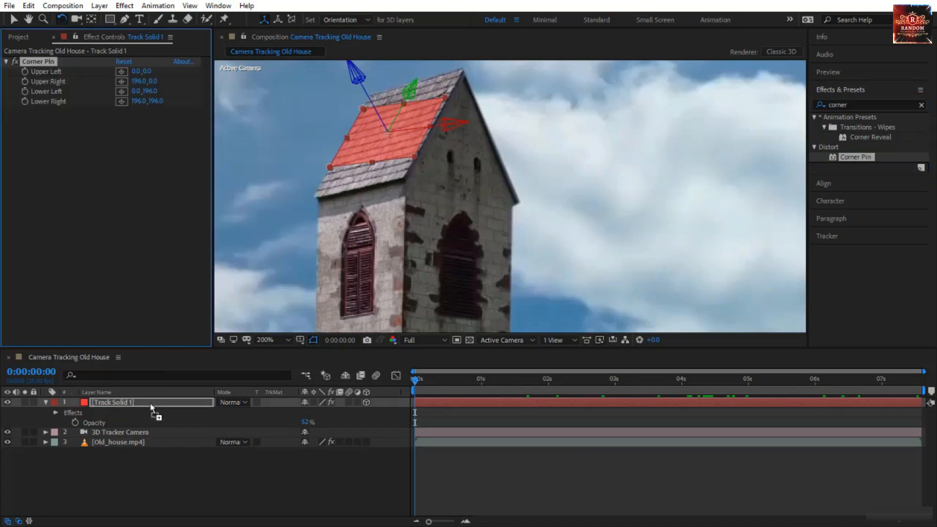
key("v")
left_click_drag(363, 109, 370, 92)
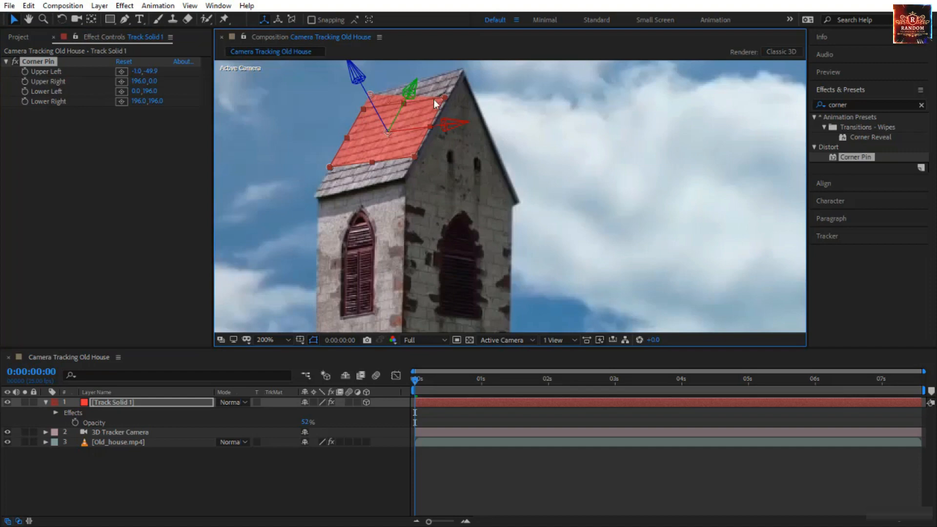
left_click_drag(444, 97, 462, 67)
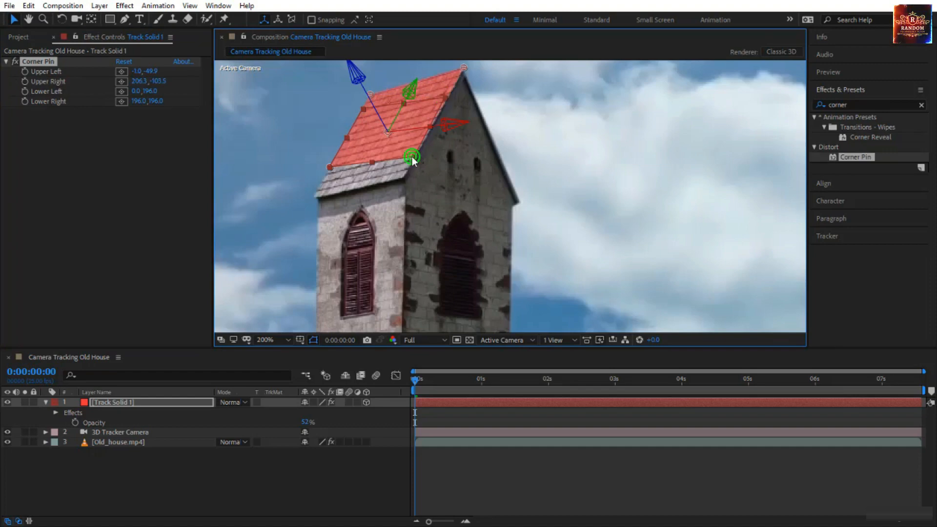
left_click_drag(414, 157, 404, 178)
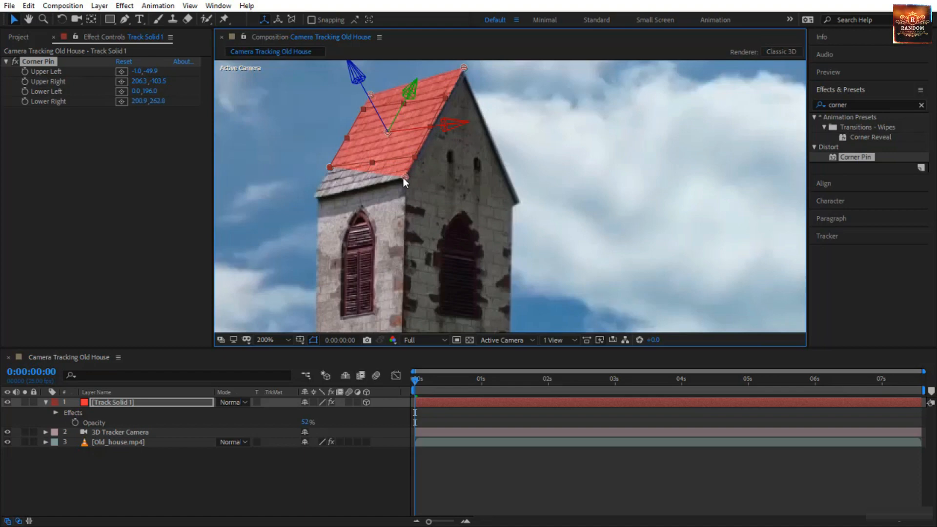
left_click_drag(330, 168, 312, 198)
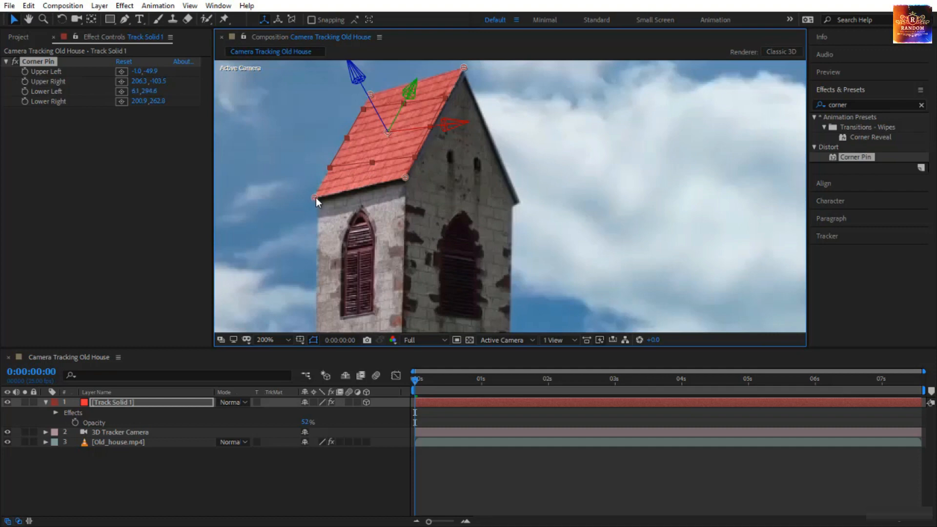
Check how the pinned solid follows the roof through to the end of the shot and return to the first frame.
left_click(390, 388)
key("space")
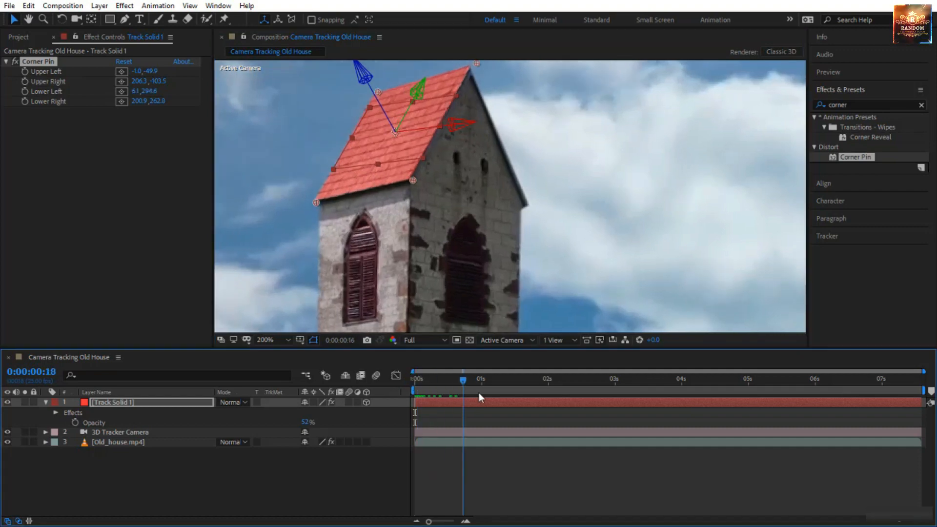
left_click_drag(479, 392, 567, 408)
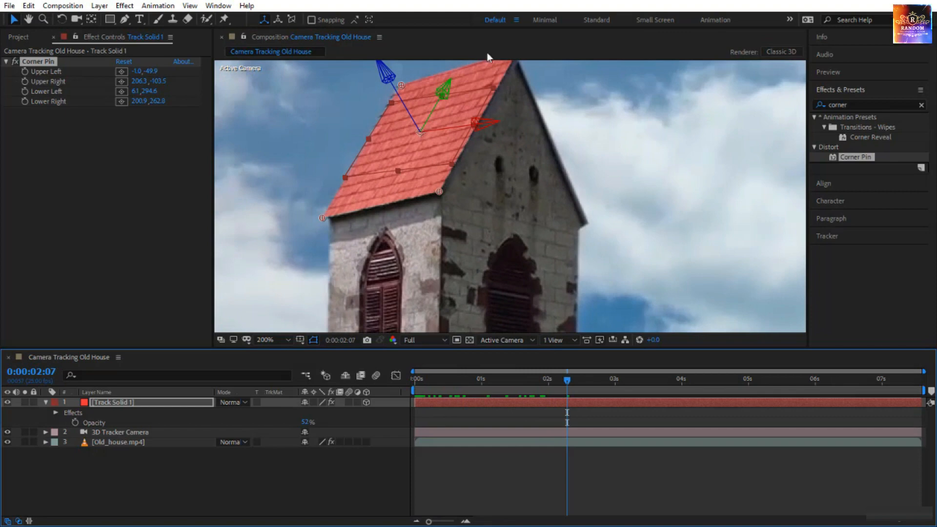
key("comma")
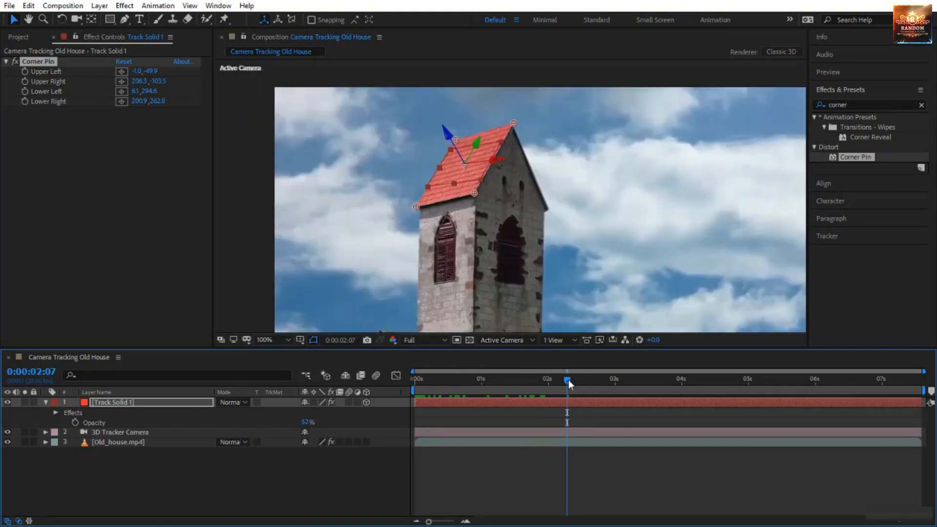
left_click_drag(568, 381, 929, 400)
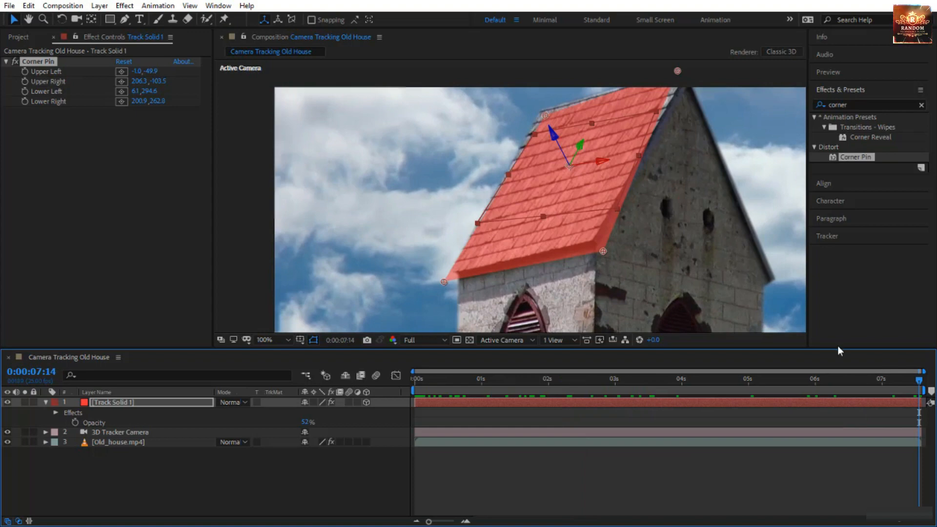
left_click_drag(918, 380, 293, 485)
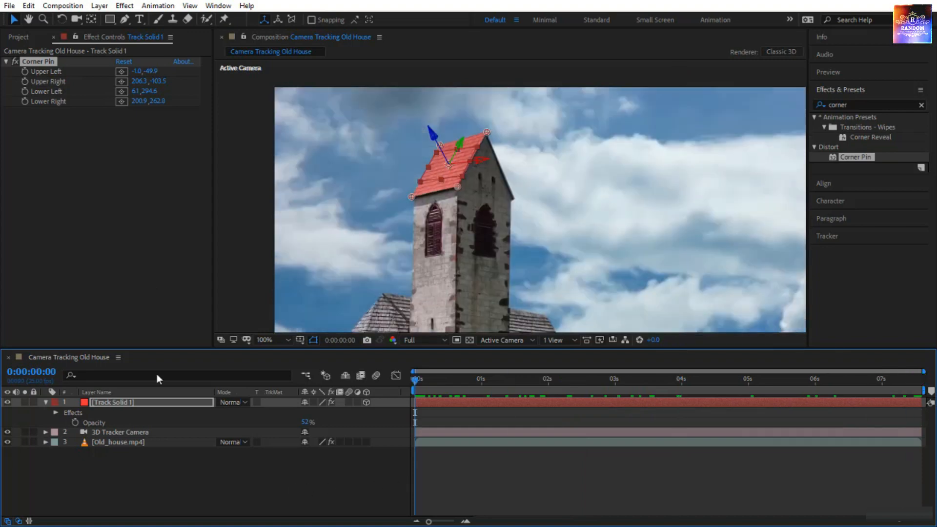
Keyframe all four Corner Pin corners at the first frame and refit each one to the roof's edges at 0:00:07:14.
left_click_drag(25, 71, 24, 102)
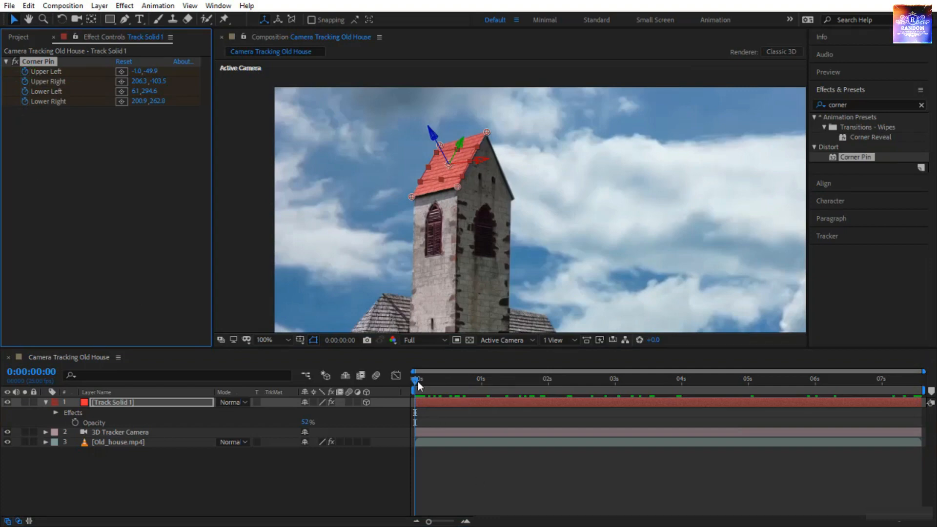
left_click_drag(416, 381, 927, 399)
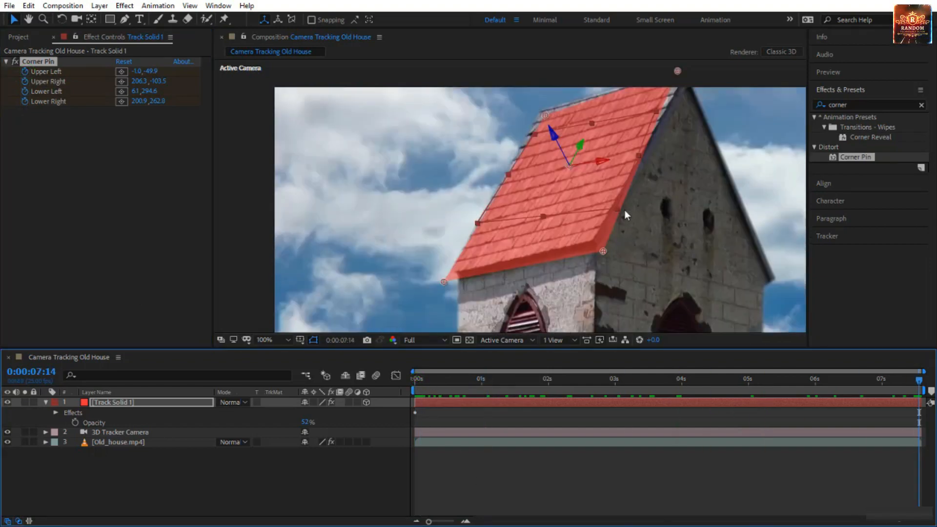
left_click_drag(605, 251, 593, 242)
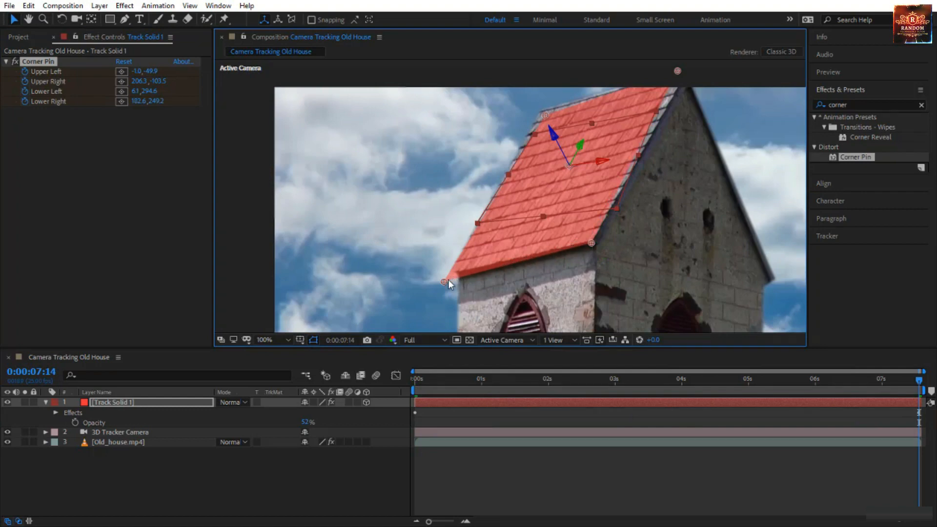
left_click_drag(448, 281, 449, 273)
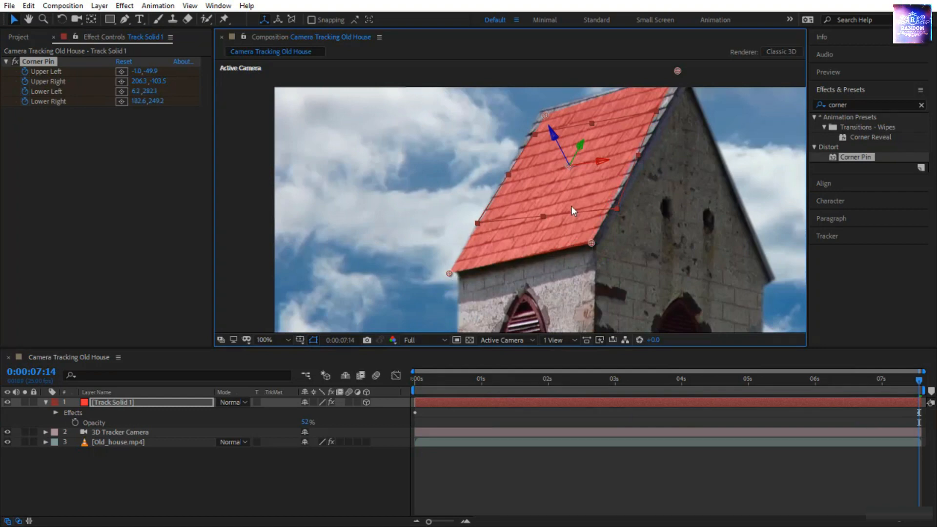
left_click_drag(587, 154, 544, 229)
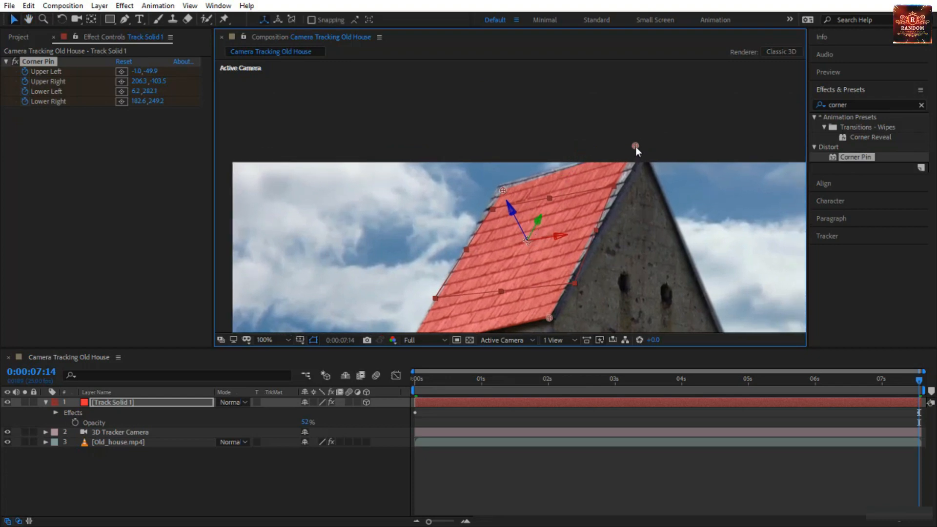
left_click_drag(635, 146, 641, 149)
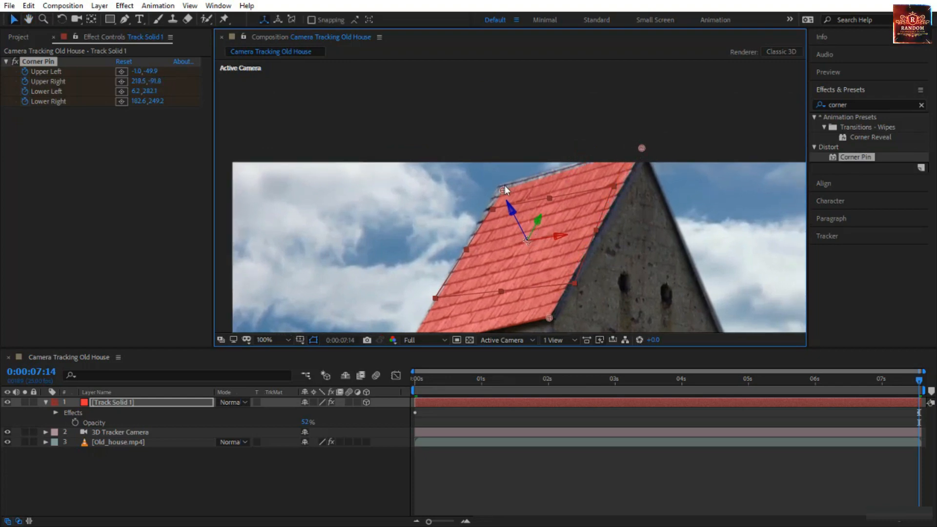
left_click_drag(504, 188, 502, 181)
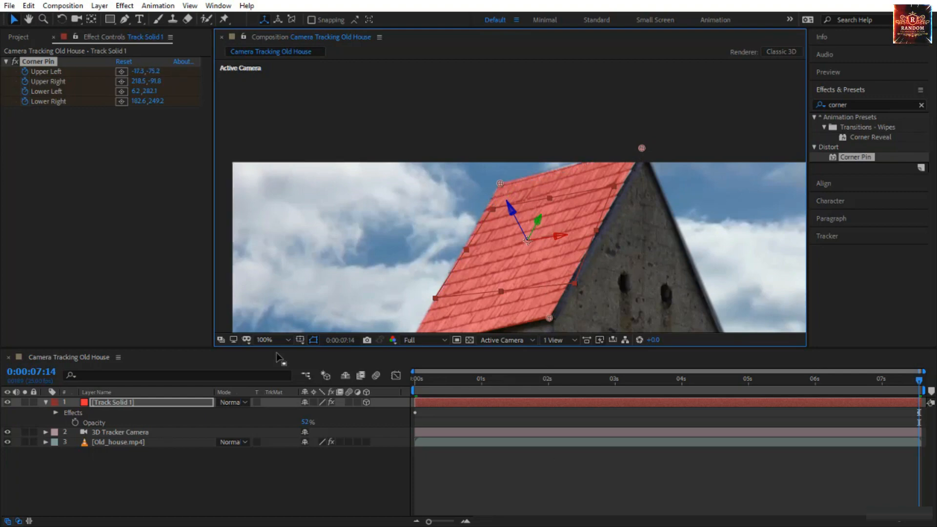
Fit the composition in the viewer and change Track Solid 1's color to dark gray 333333.
left_click(282, 340)
left_click(295, 145)
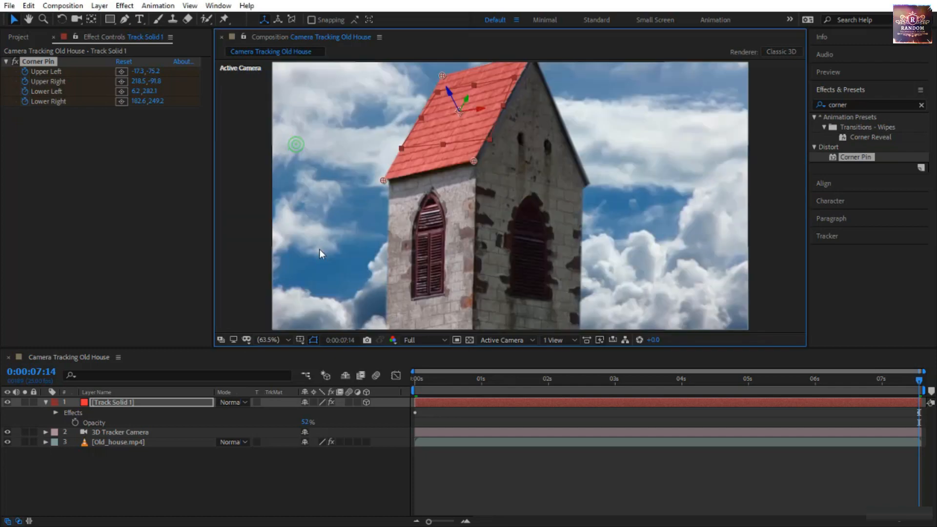
left_click(163, 401)
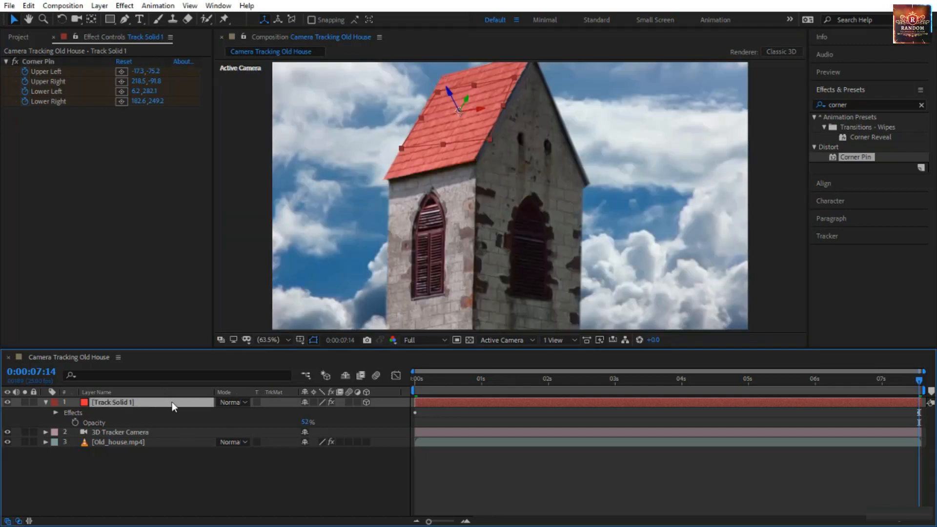
key("ctrl+shift+y")
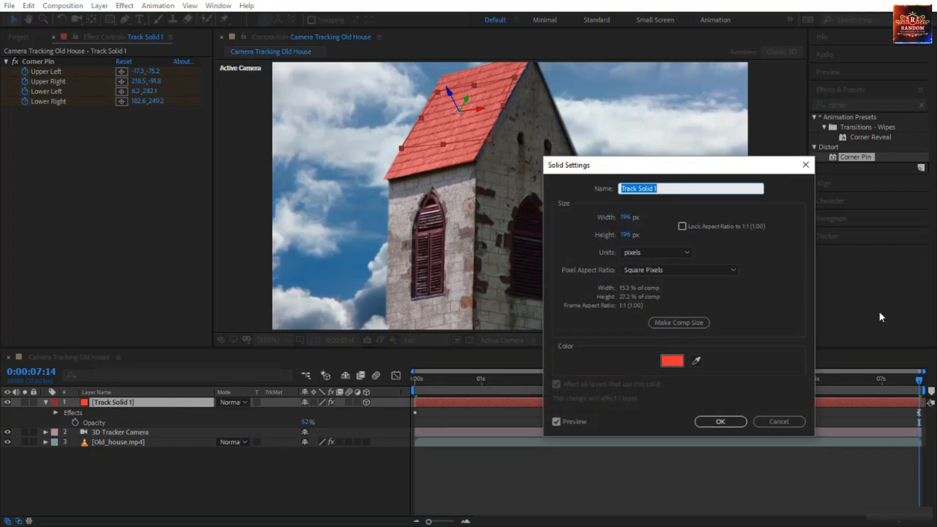
left_click(672, 361)
left_click_drag(636, 360, 570, 413)
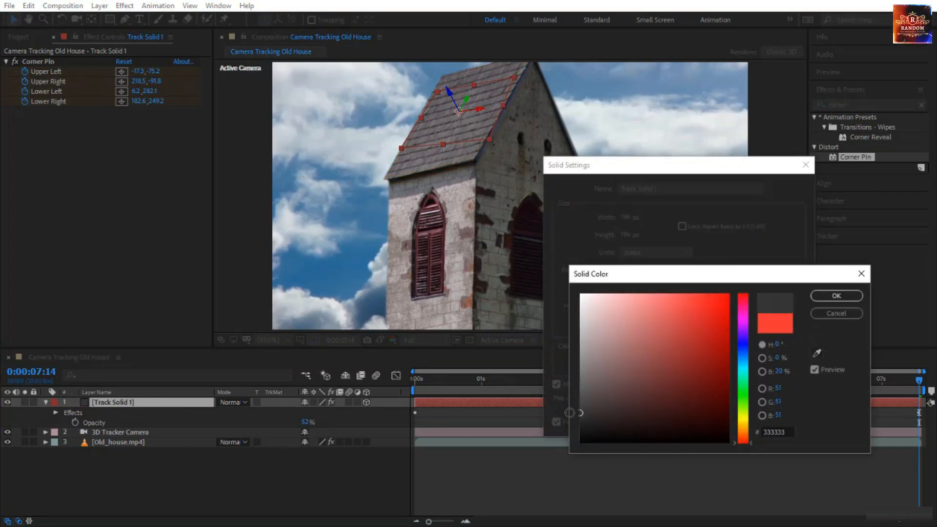
left_click(832, 297)
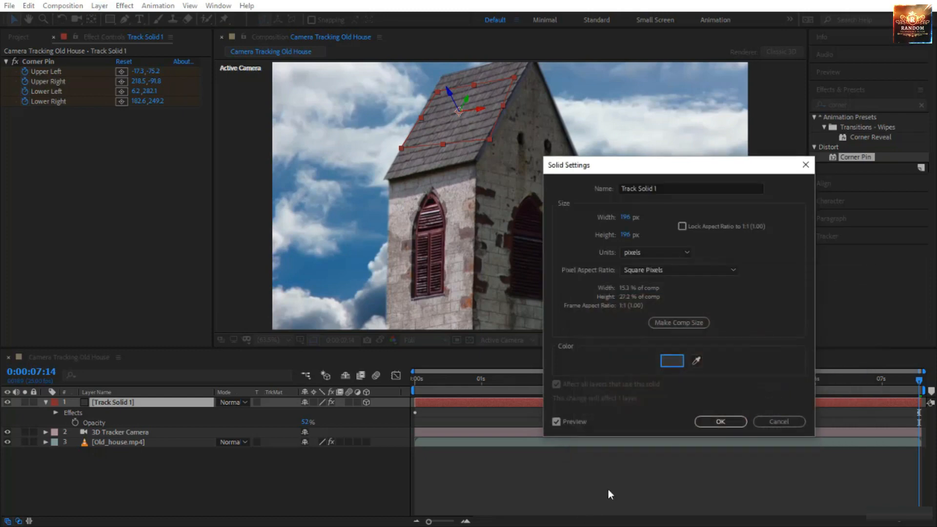
left_click(743, 421)
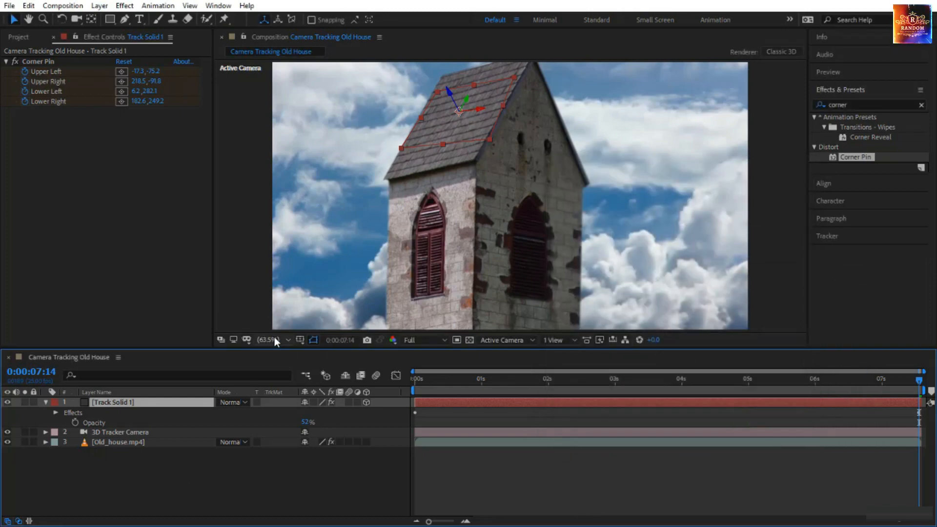
Preview the darkened roof from the first frame with the whole composition fitted in the viewer.
left_click(274, 340)
left_click(303, 144)
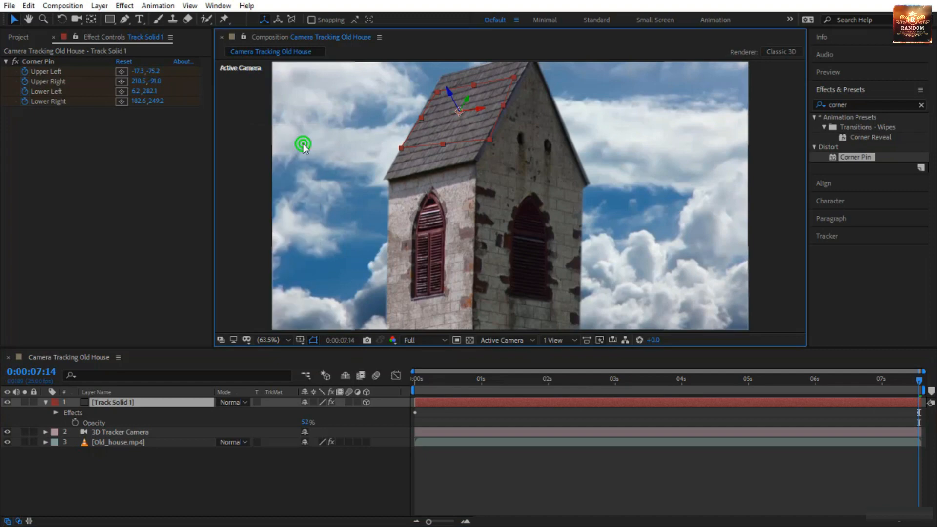
left_click(419, 380)
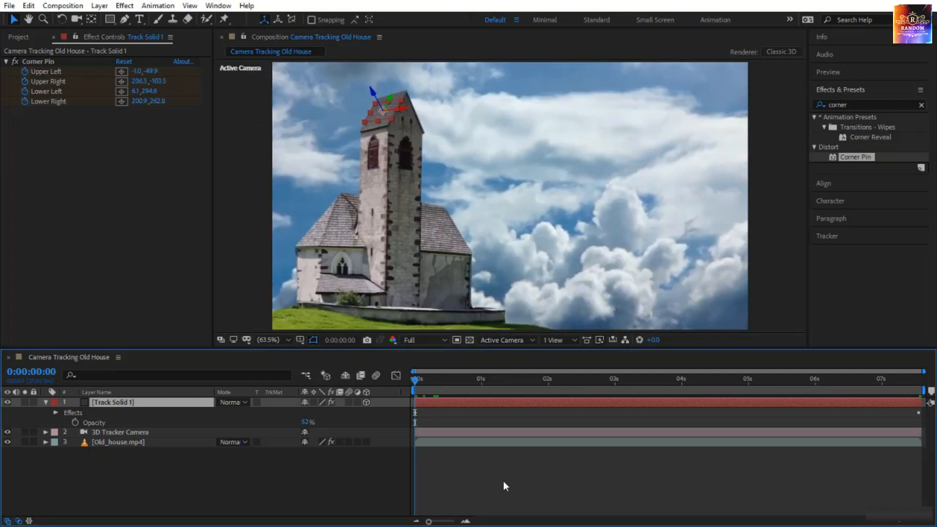
left_click(503, 482)
key("space")
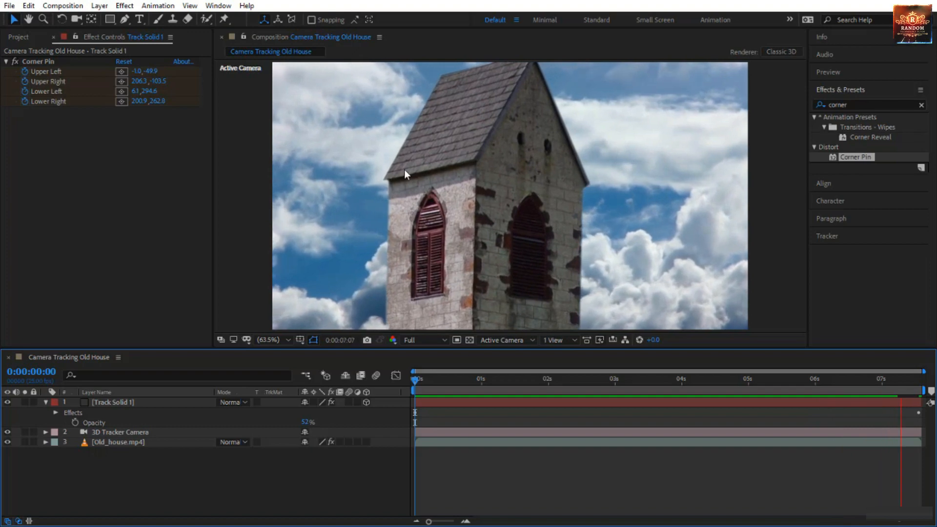
At 0:00:03:24, move the solid's lower-right pin outward to the roof corner at 214.2, 275.0 and preview the corrected shot.
left_click_drag(412, 383, 666, 405)
left_click(417, 124)
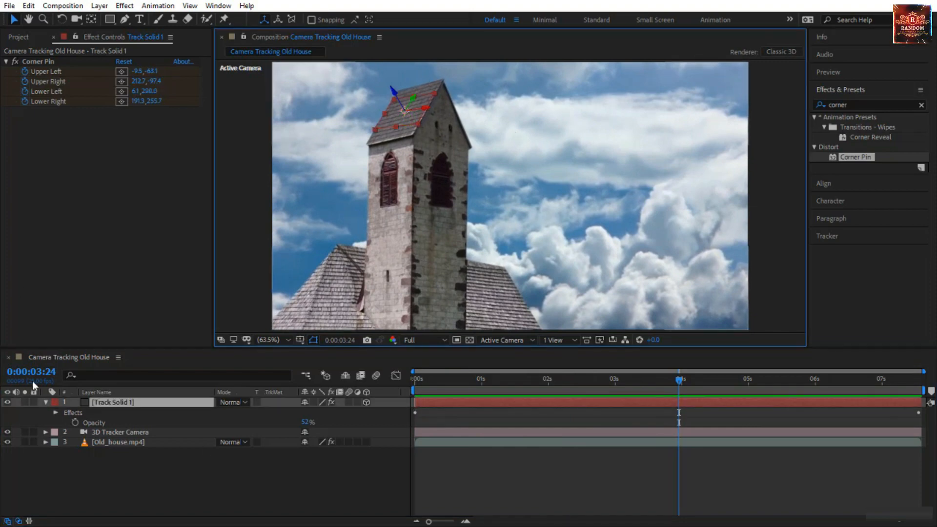
left_click(37, 61)
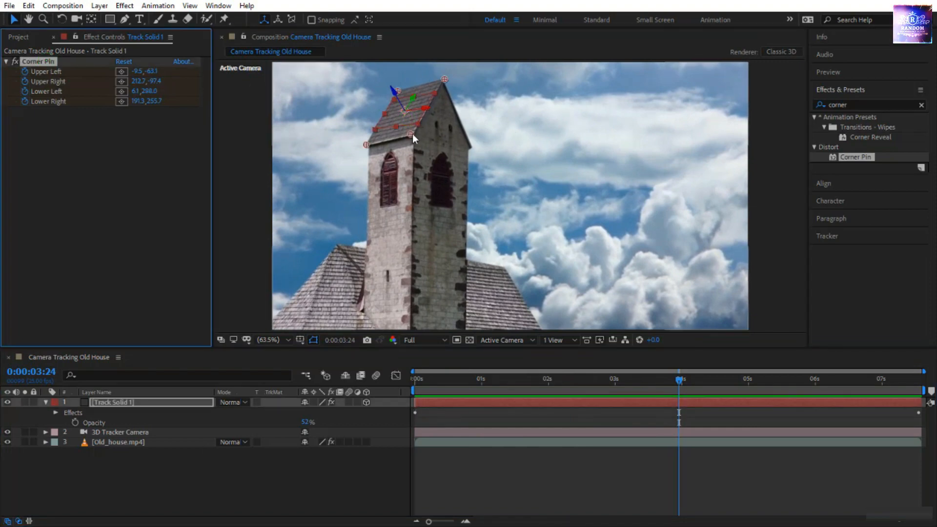
left_click_drag(412, 134, 416, 137)
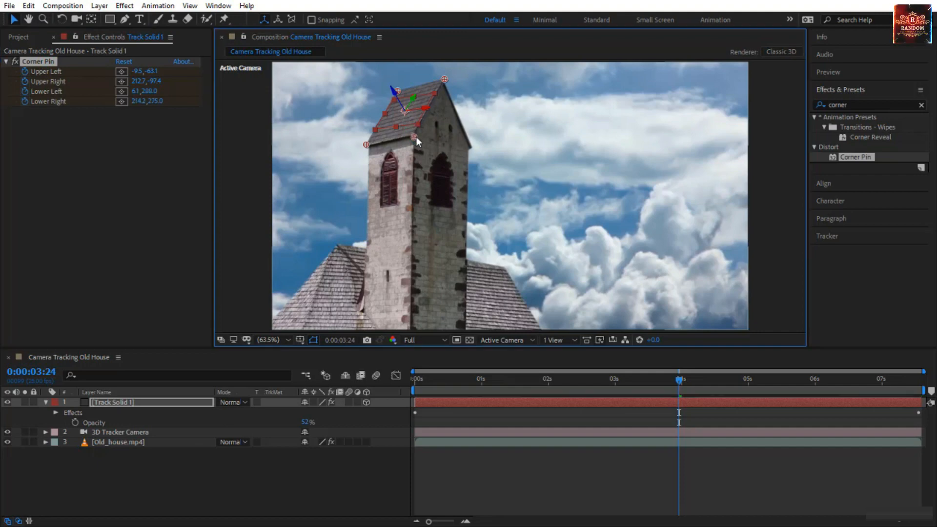
left_click(602, 486)
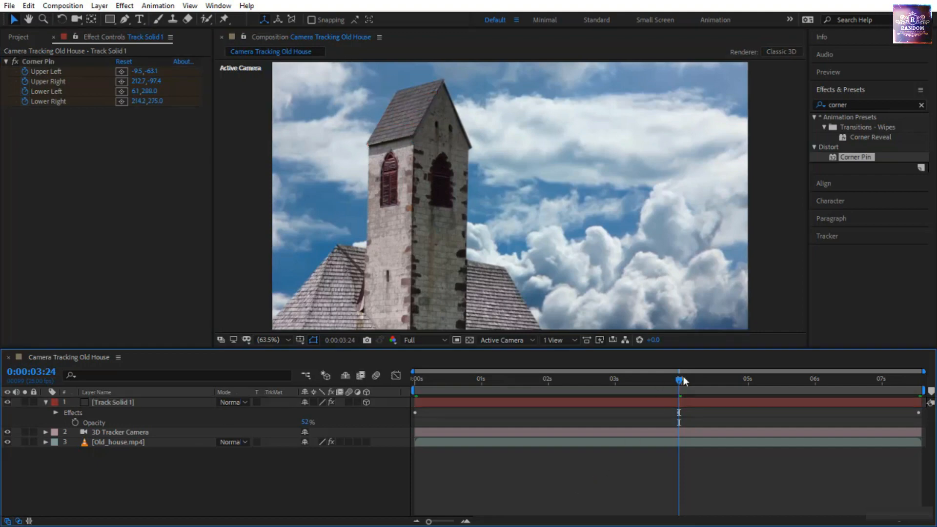
key("space")
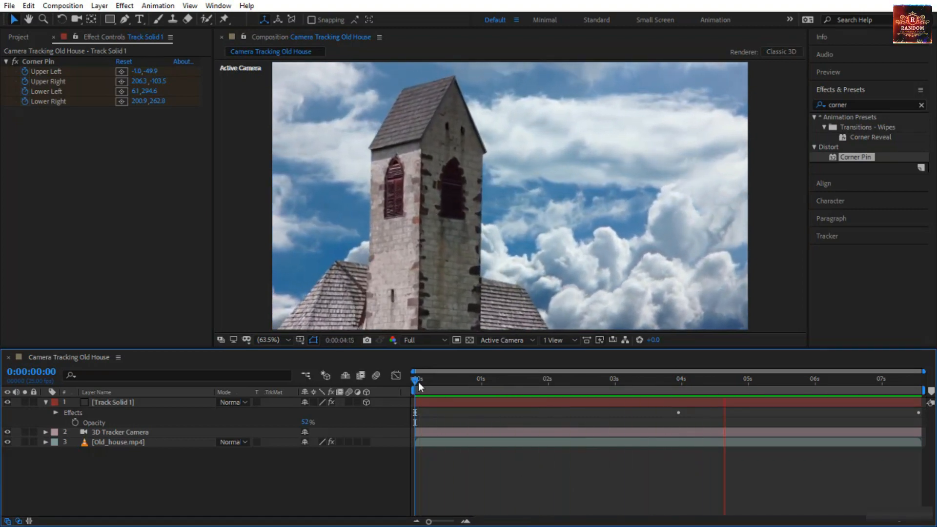
left_click(120, 442)
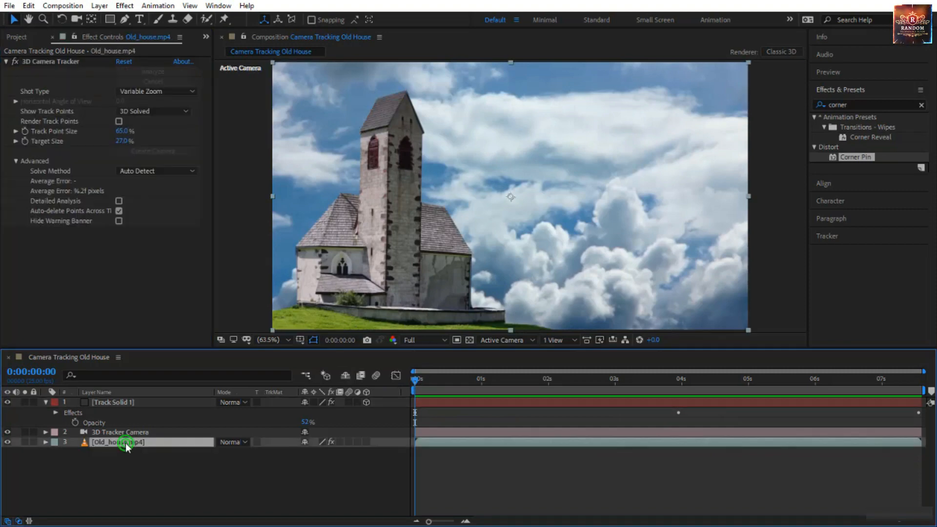
left_click(66, 61)
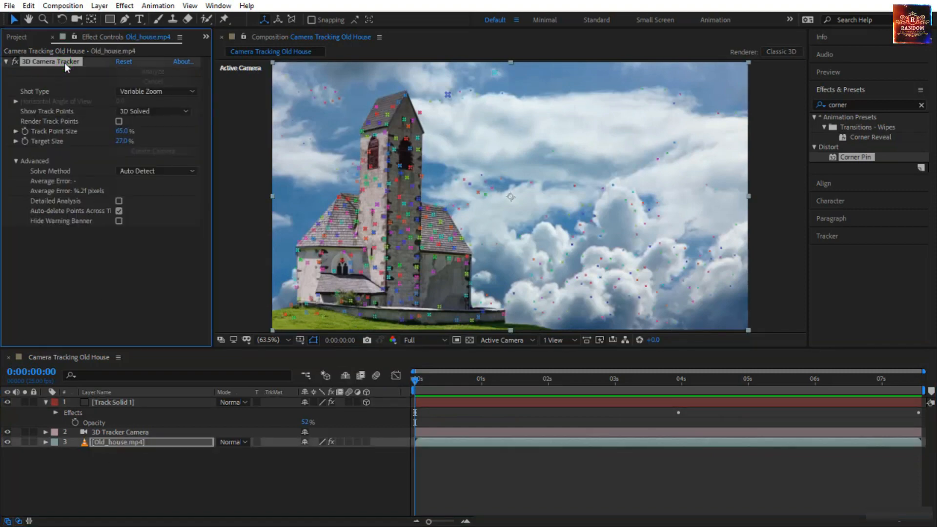
right_click(402, 194)
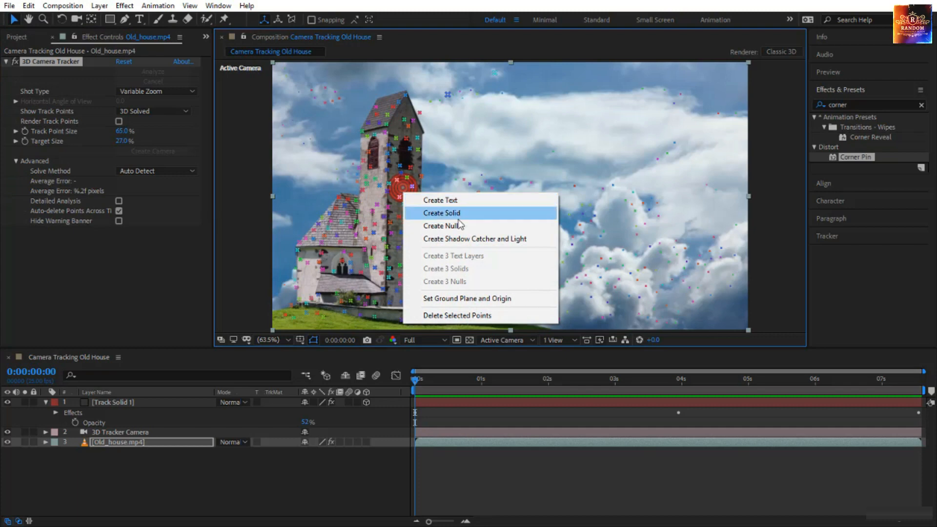
left_click(503, 484)
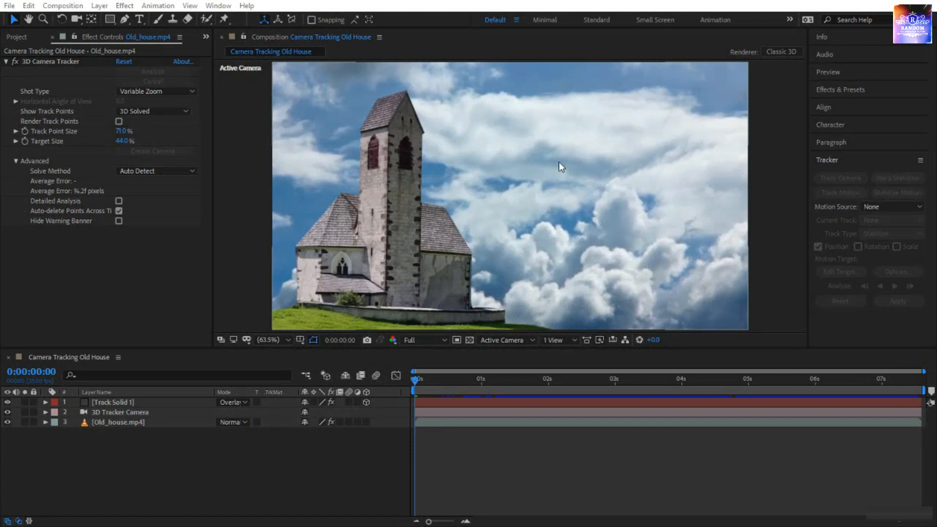
left_click(379, 110)
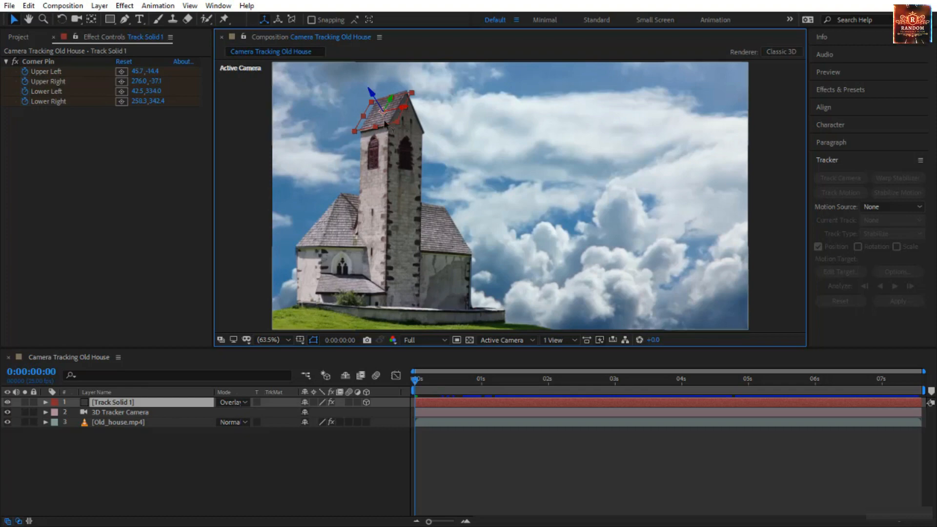
left_click(253, 145)
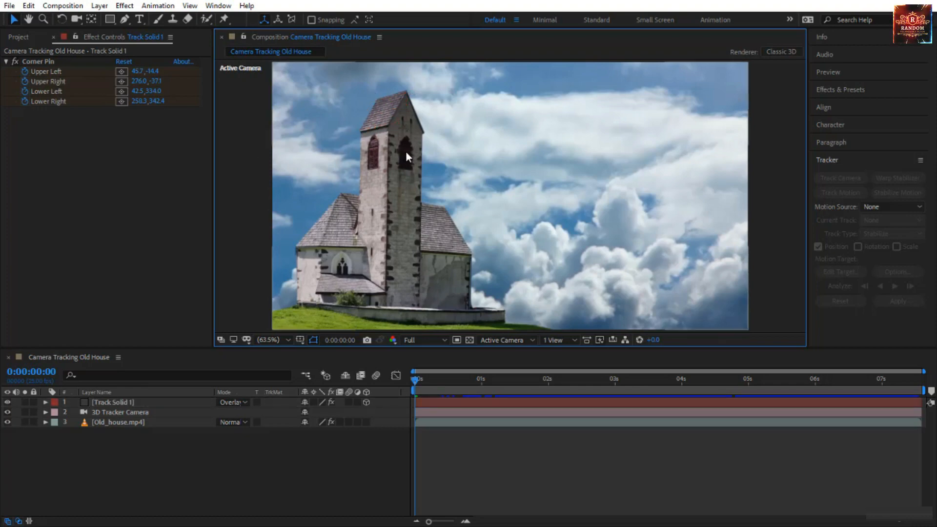
Show the 3D Camera Tracker points on Old_house.mp4 and inspect the masked stained glass in the Window Glass composition.
left_click(151, 422)
left_click(65, 60)
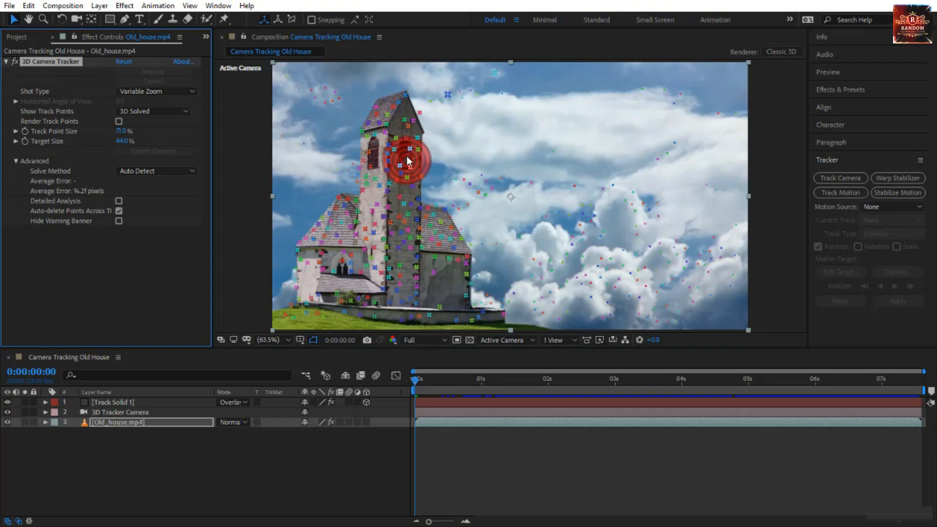
left_click(19, 36)
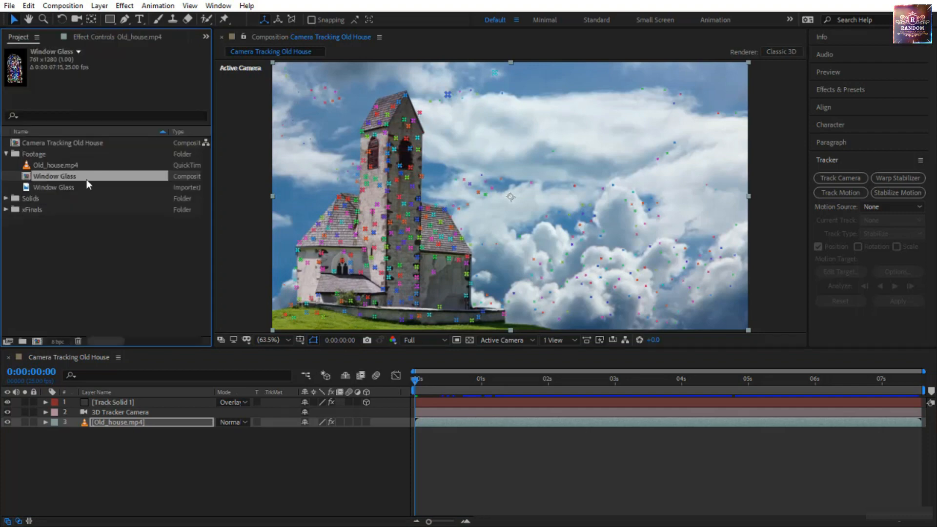
double_click(62, 172)
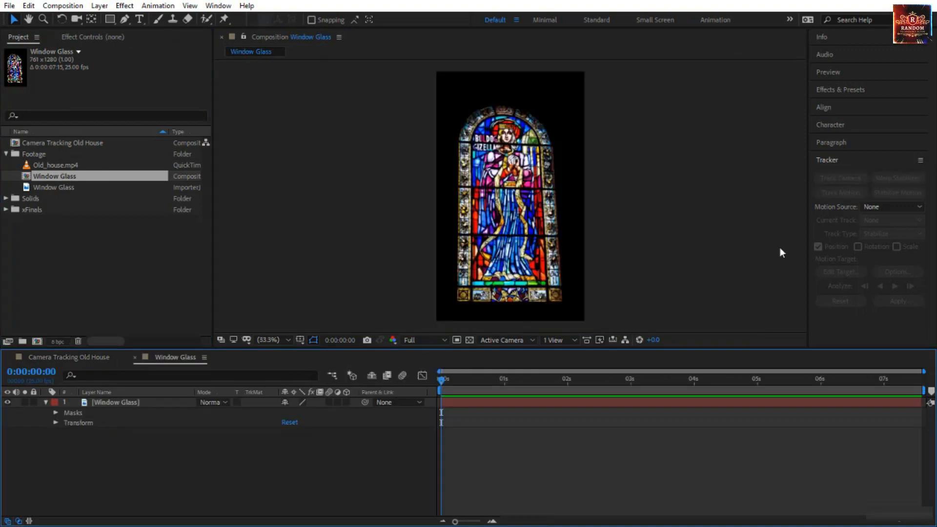
left_click(521, 161)
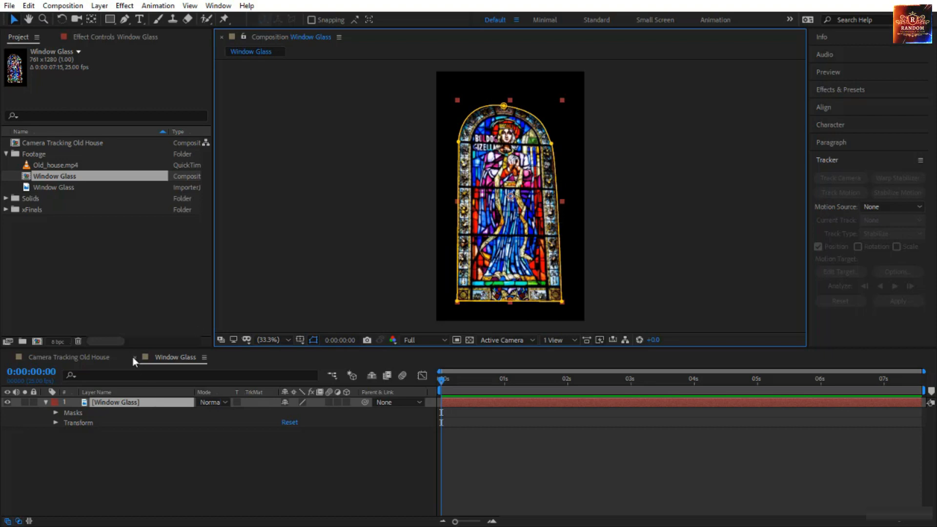
left_click(98, 358)
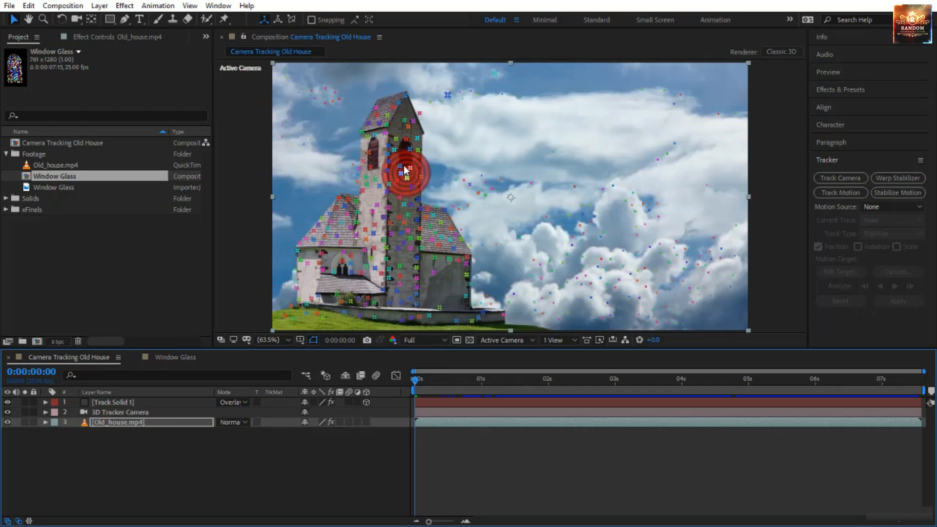
Create a solid from the three track points around the arched window on the tower's shaded side.
key("slash")
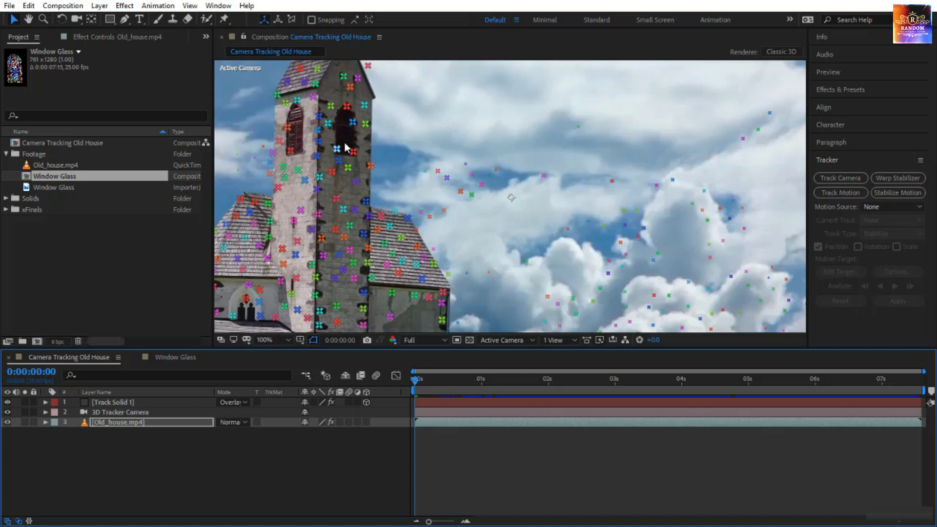
scroll(350, 136, "up", 5)
key("h")
scroll(364, 170, "down", 2)
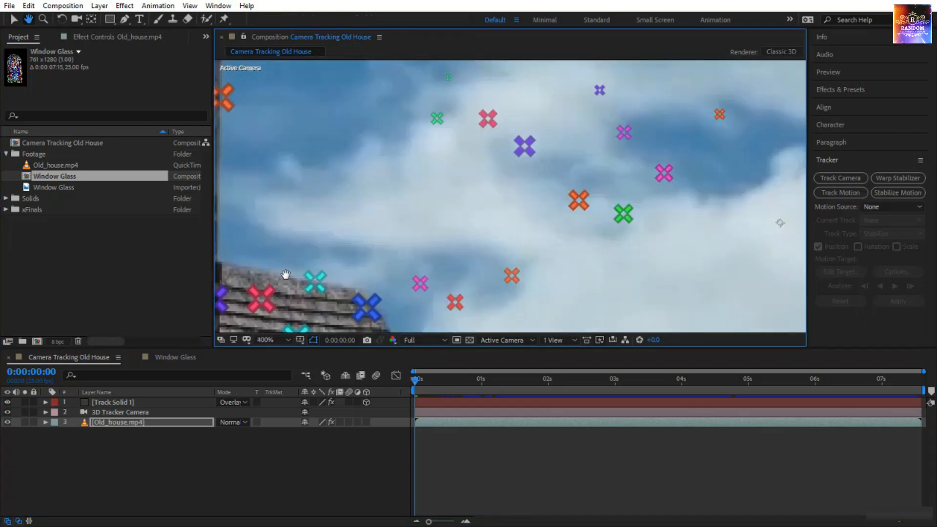
left_click_drag(287, 274, 561, 256)
left_click_drag(459, 201, 480, 273)
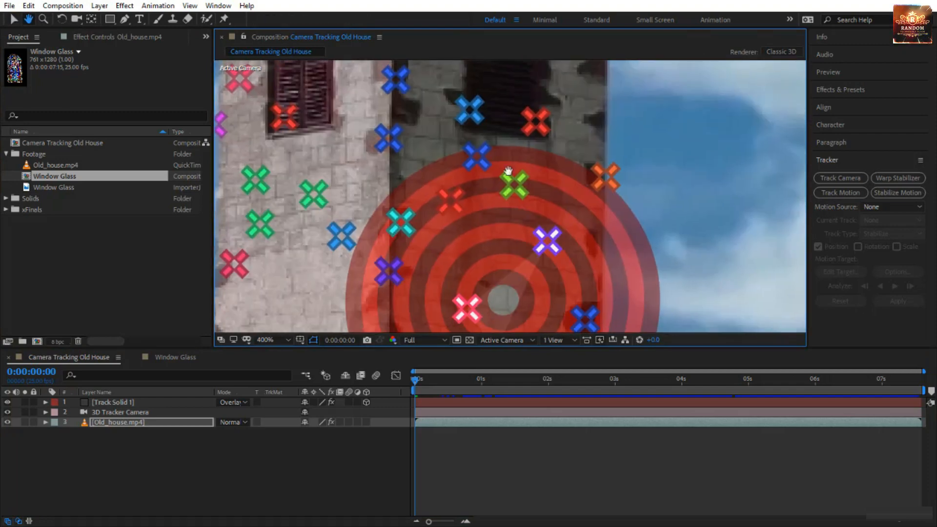
left_click_drag(507, 126, 465, 270)
key("v")
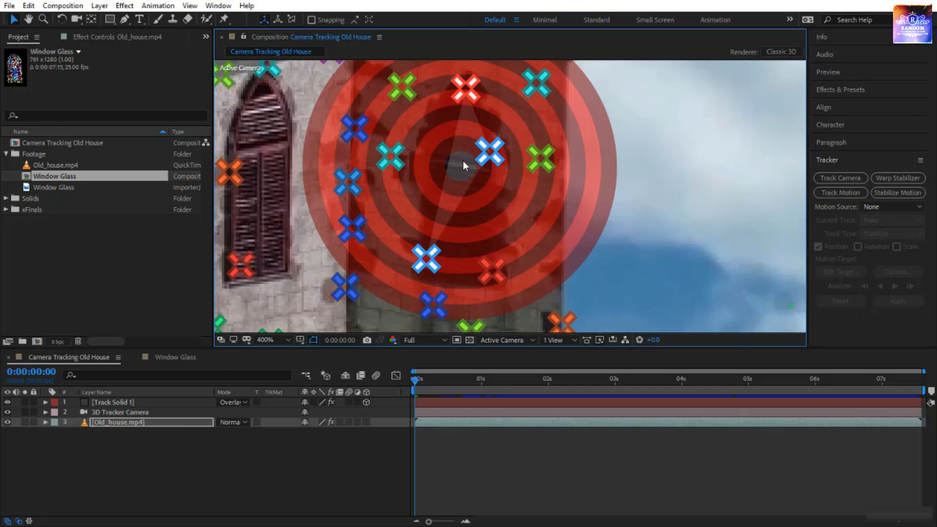
left_click(462, 160)
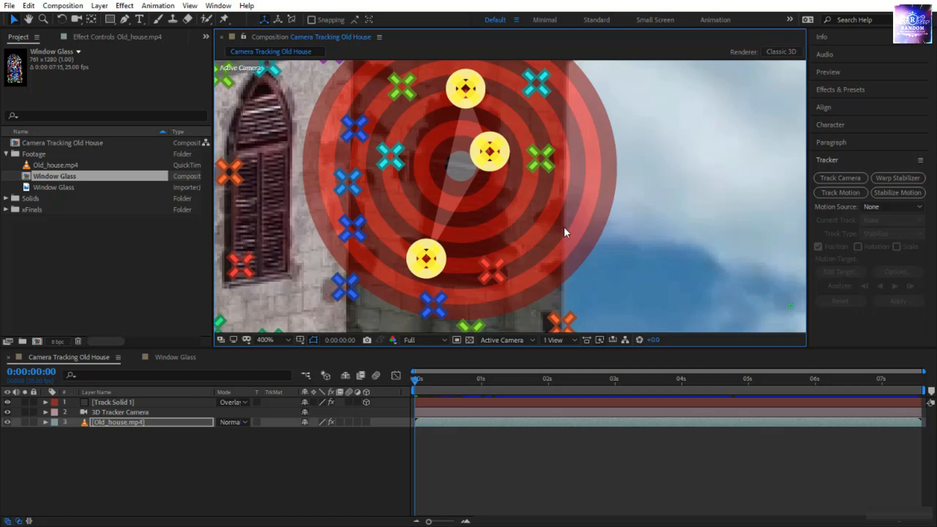
right_click(455, 168)
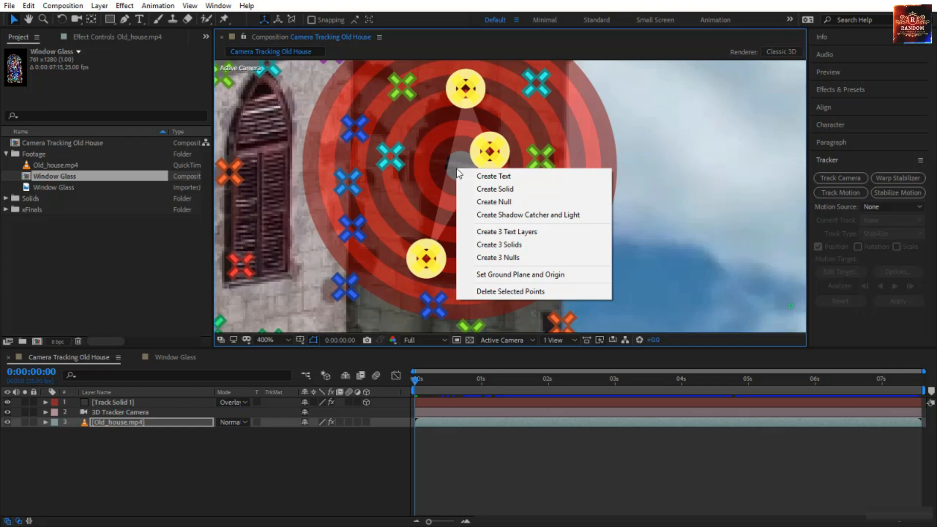
left_click(511, 186)
scroll(511, 186, "down", 4)
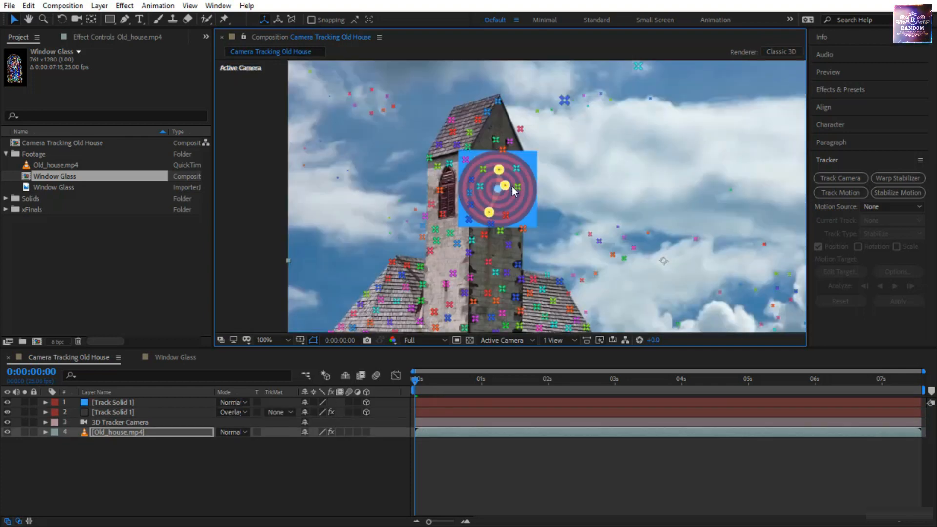
Scrub and preview the blue track solid from the first frame to check how it follows the tower.
left_click(438, 406)
left_click_drag(417, 380, 607, 379)
left_click_drag(508, 365, 413, 376)
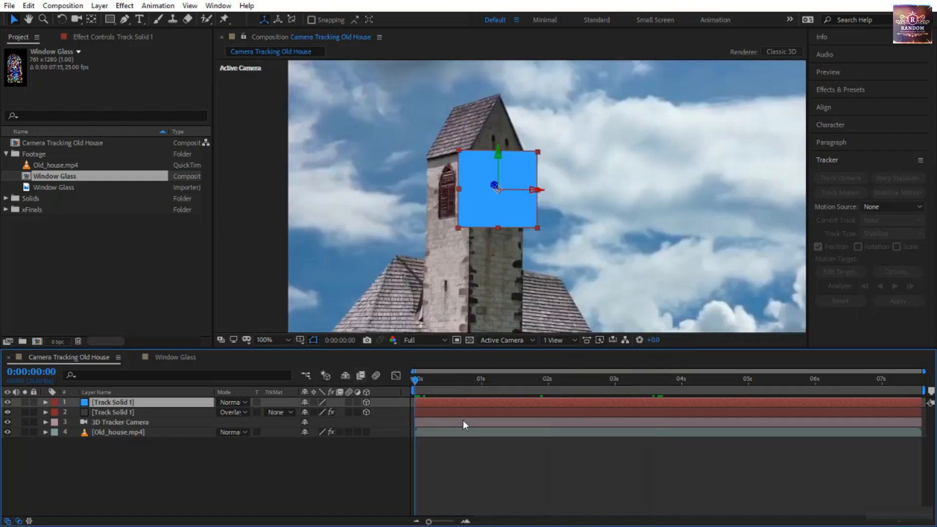
key("space")
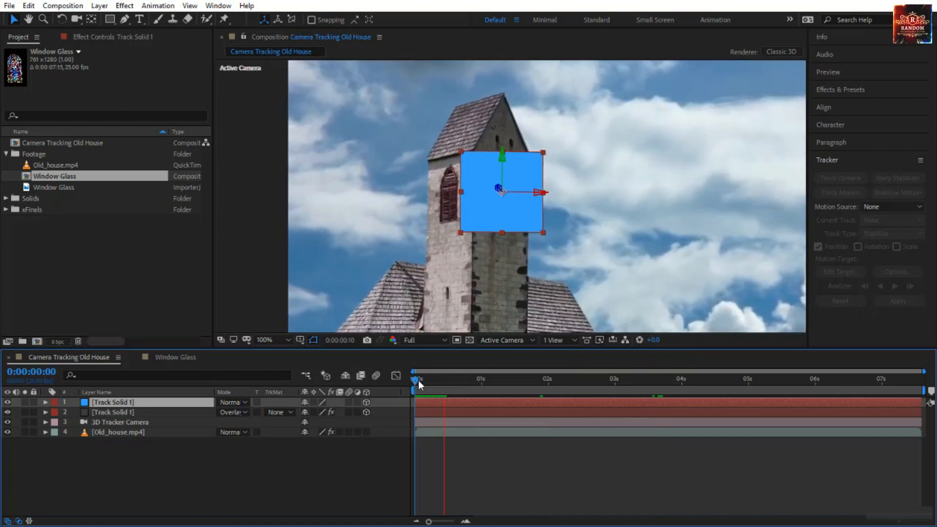
key("space")
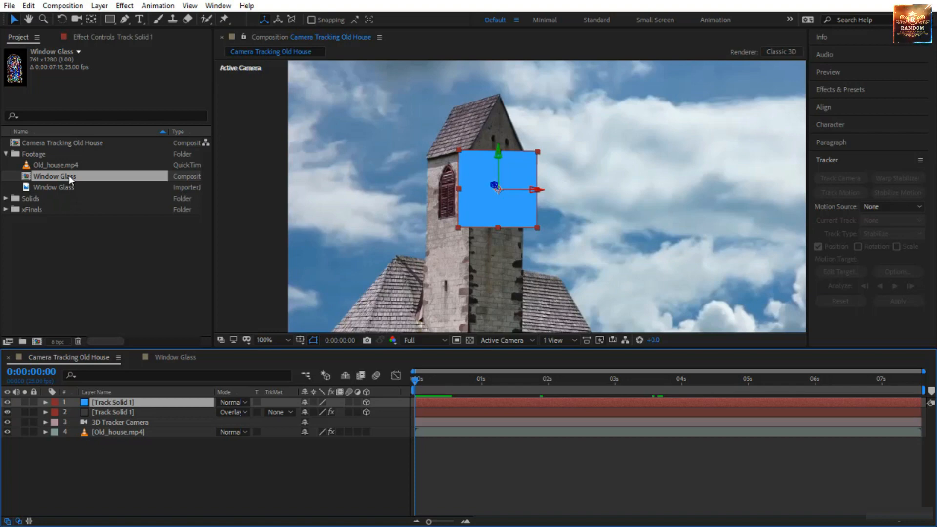
Replace the blue track solid with the Window Glass composition and scale it down to fit over the tower's dark arched window.
left_click_drag(68, 175, 124, 404)
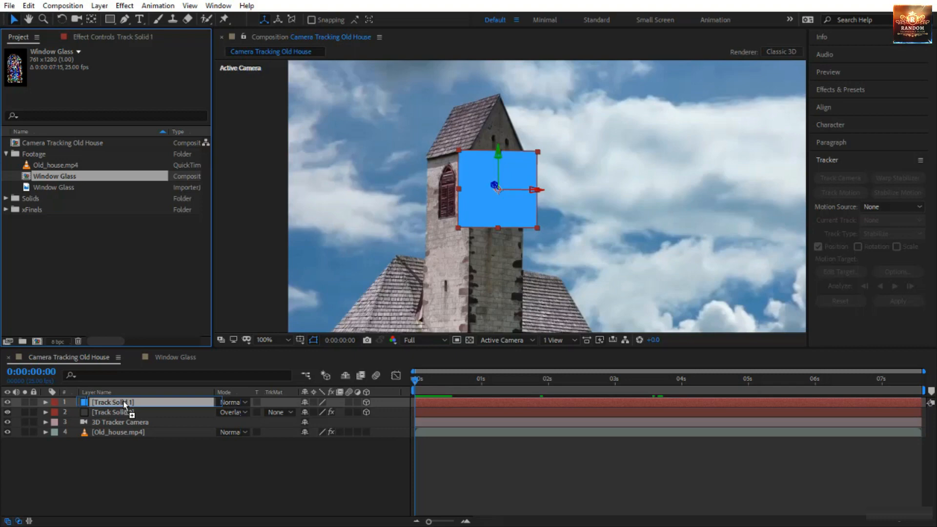
left_click_drag(124, 404, 125, 403)
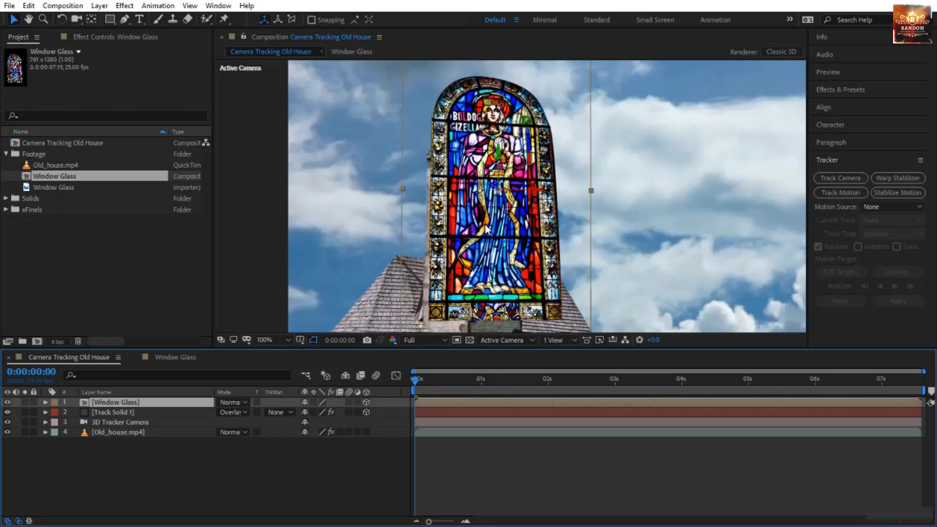
scroll(497, 207, "down", 2)
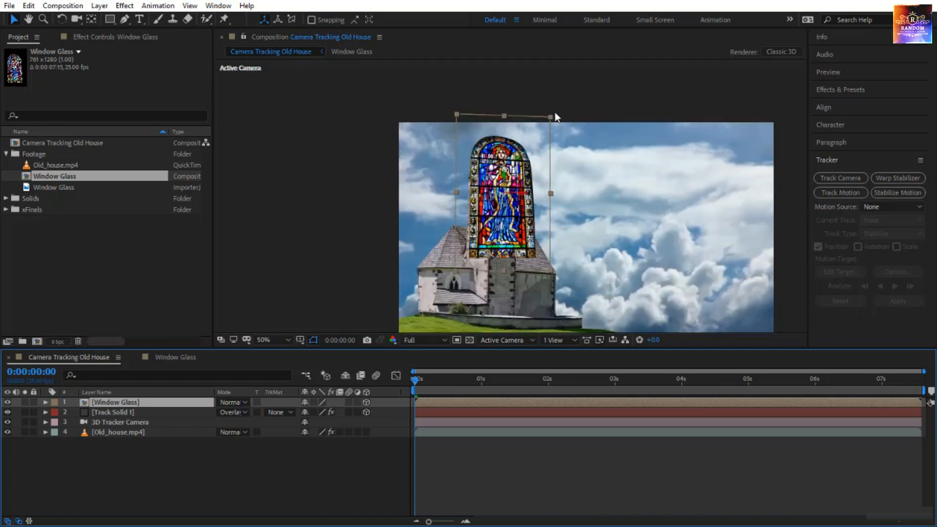
left_click_drag(552, 117, 515, 184)
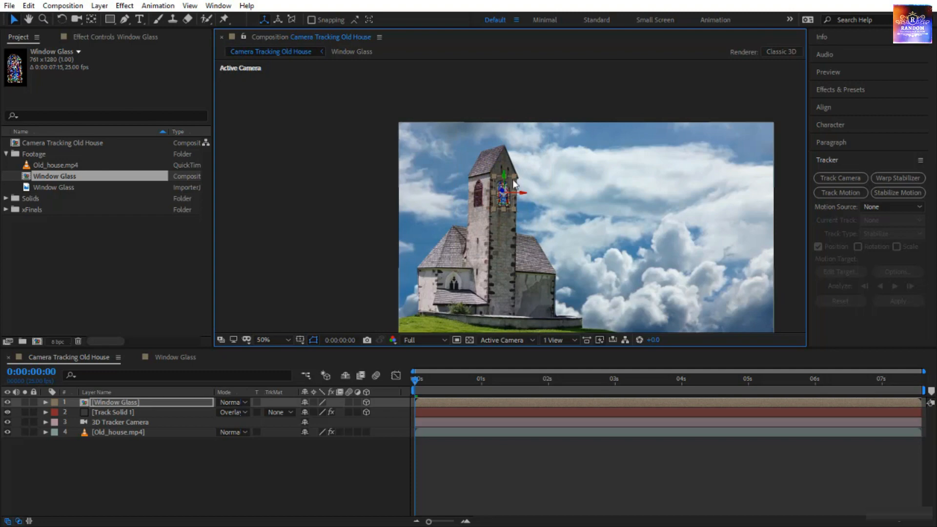
scroll(515, 185, "up", 2)
scroll(470, 227, "up", 2)
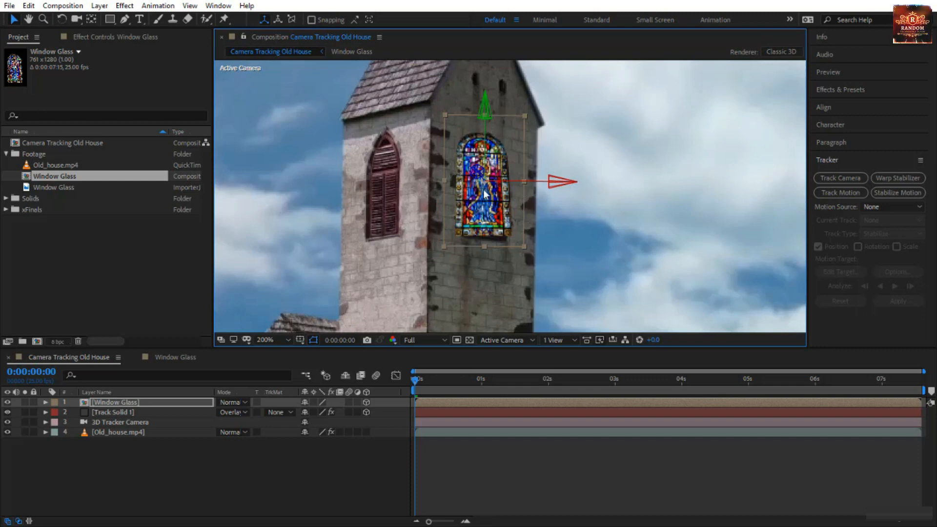
Rotate Window Glass about its vertical axis to match the shaded wall's perspective, refining the orientation at 0:00:07:05.
key("w")
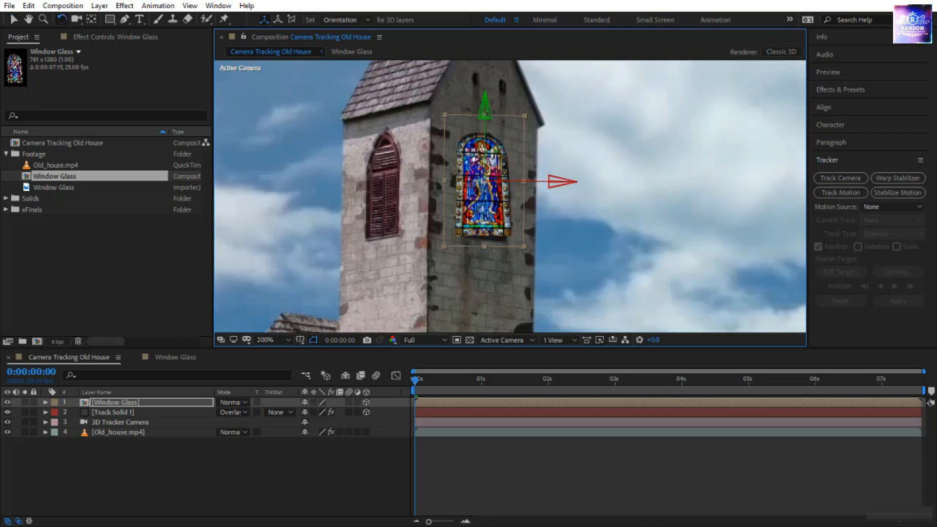
left_click_drag(485, 113, 527, 130)
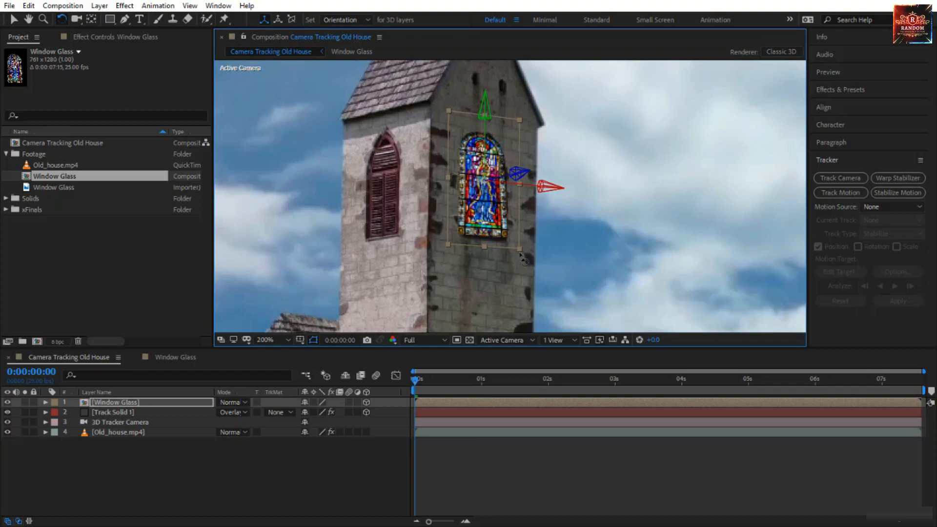
left_click_drag(420, 379, 895, 379)
key("h")
left_click_drag(732, 285, 357, 4)
scroll(390, 122, "down", 1)
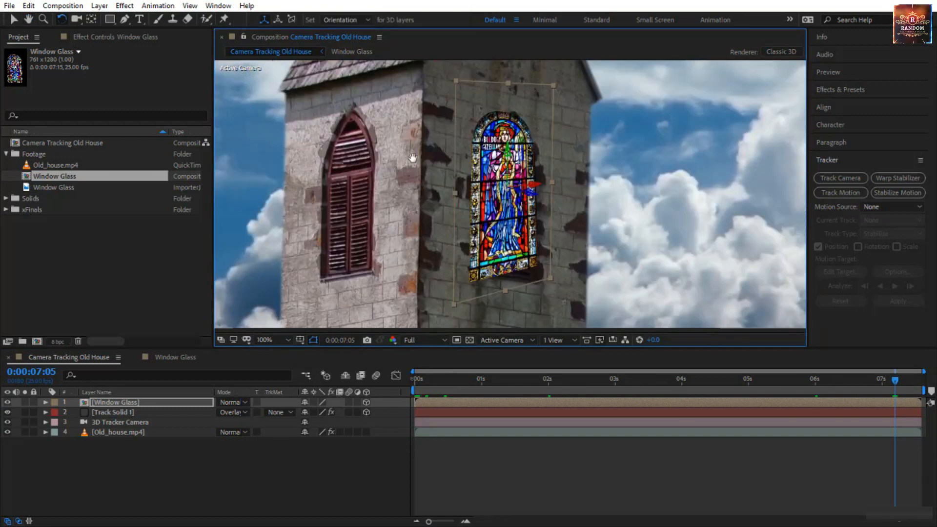
left_click_drag(412, 159, 406, 136)
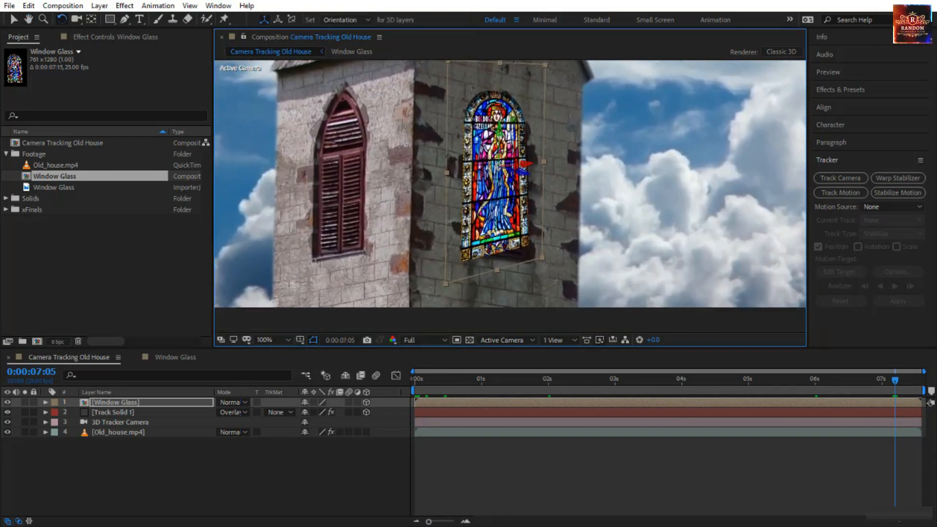
left_click_drag(498, 131, 488, 130)
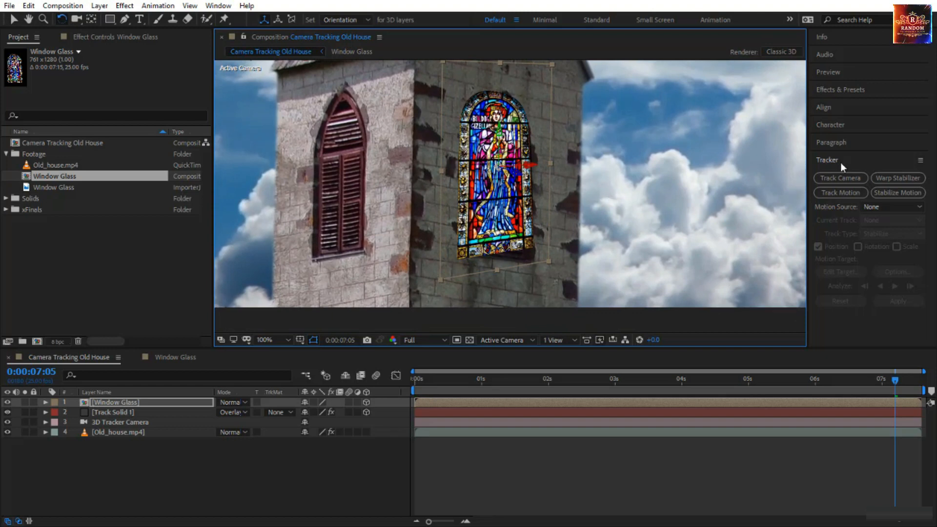
Apply the Corner Pin effect to the Window Glass layer and go to 0:00:07:14.
left_click(852, 91)
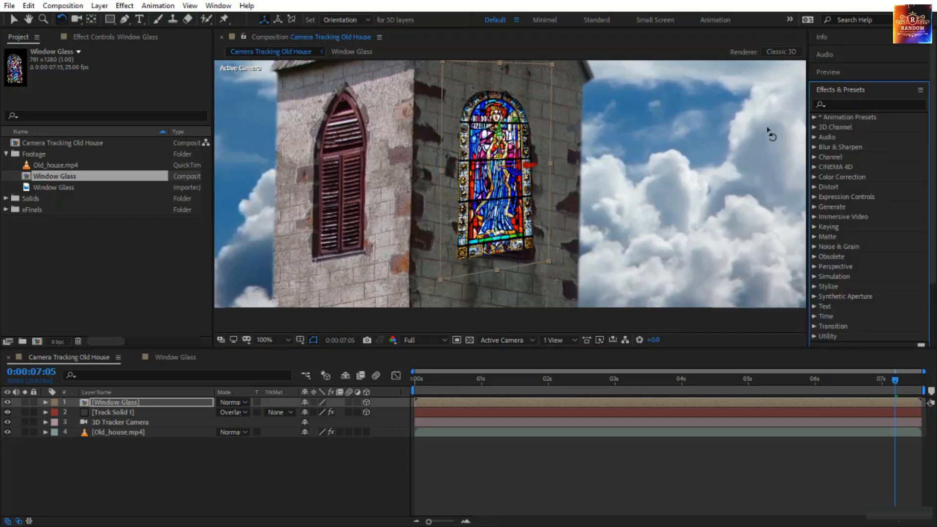
left_click(853, 103)
type("c")
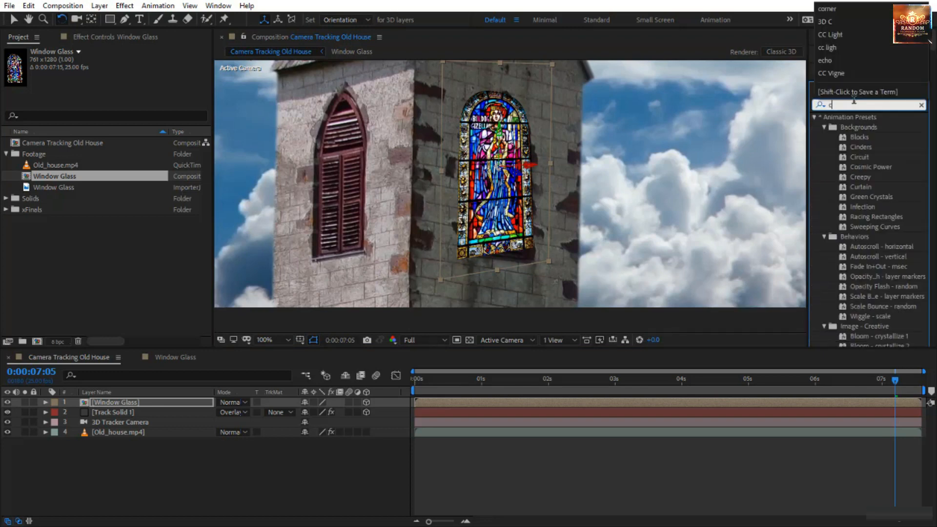
type("orner")
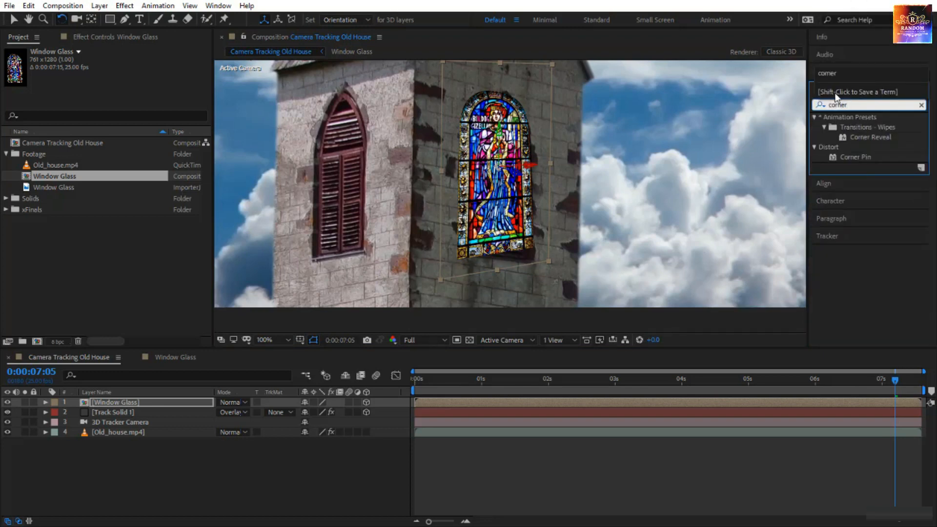
left_click(853, 158)
left_click_drag(853, 159, 933, 391)
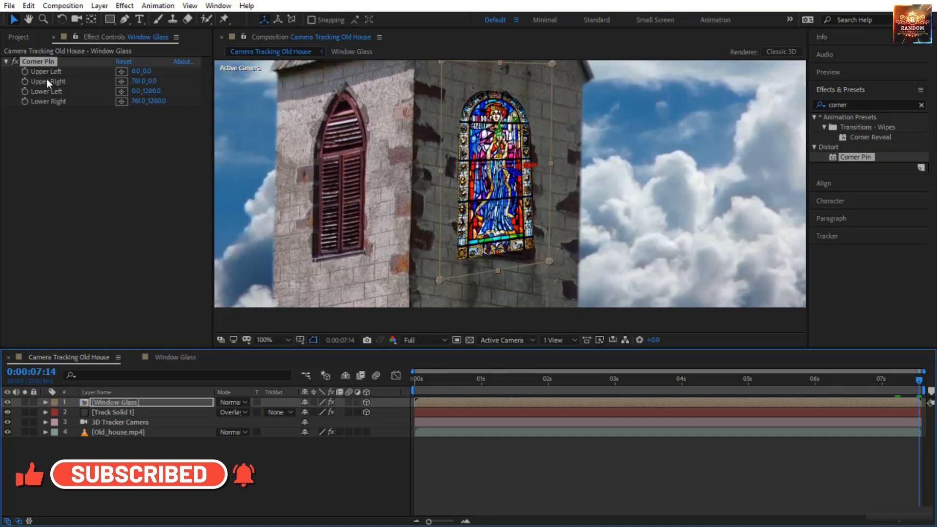
Enable keyframing for all four Corner Pin corners of Window Glass at 0:00:07:14.
left_click(25, 72)
left_click(25, 81)
left_click(24, 91)
left_click(25, 101)
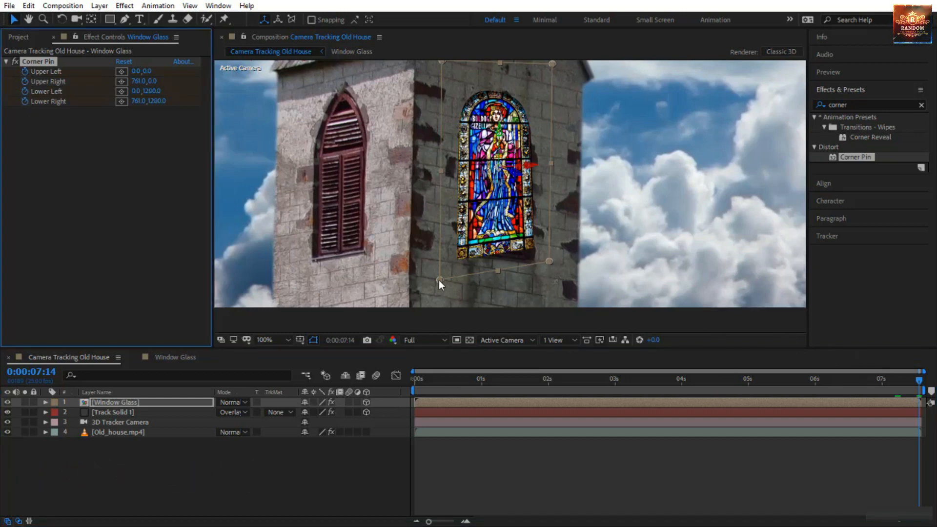
Fit the glass to the tower window by moving Lower Left to 80.9,1226.4, Lower Right to 776.6,1389.9 and Upper Right to 903.0,-4.1.
mouse_move(440, 280)
left_mouse_down()
mouse_move(458, 262)
mouse_move(453, 269)
left_mouse_up()
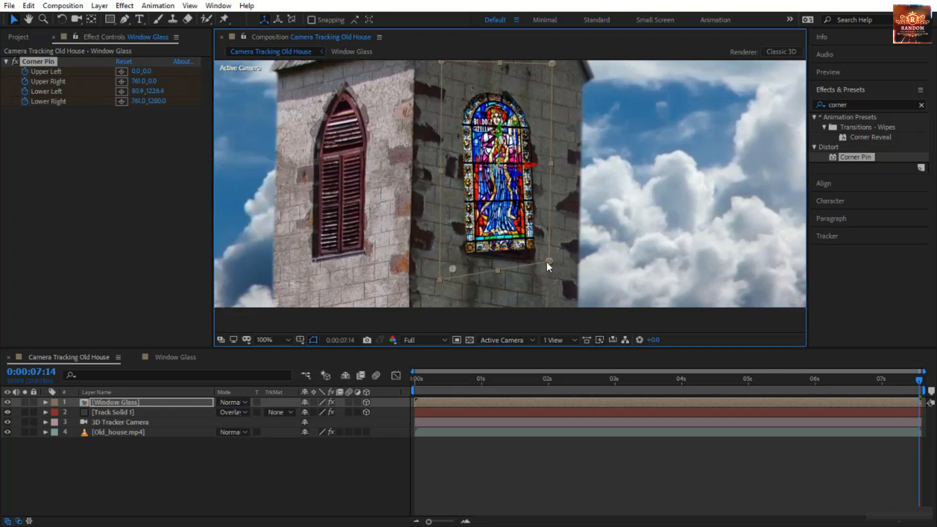
left_click_drag(549, 262, 552, 277)
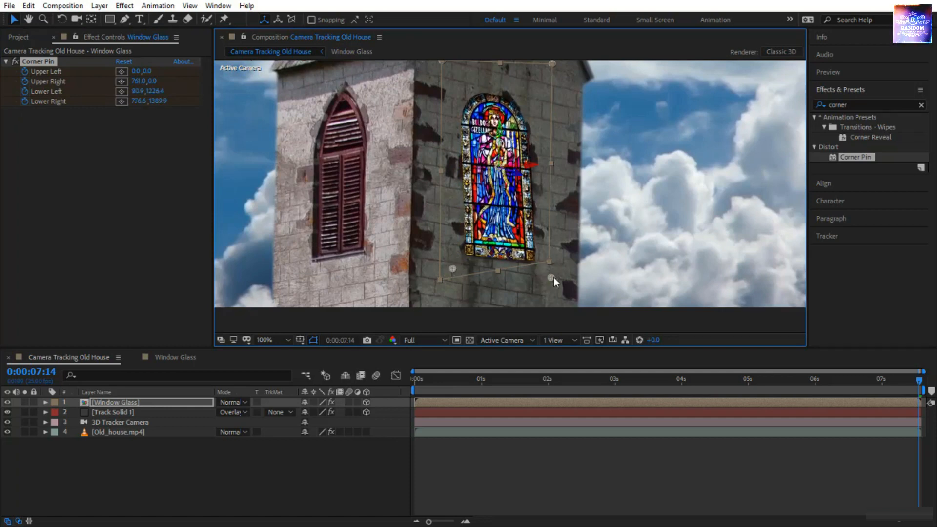
left_click_drag(552, 63, 570, 63)
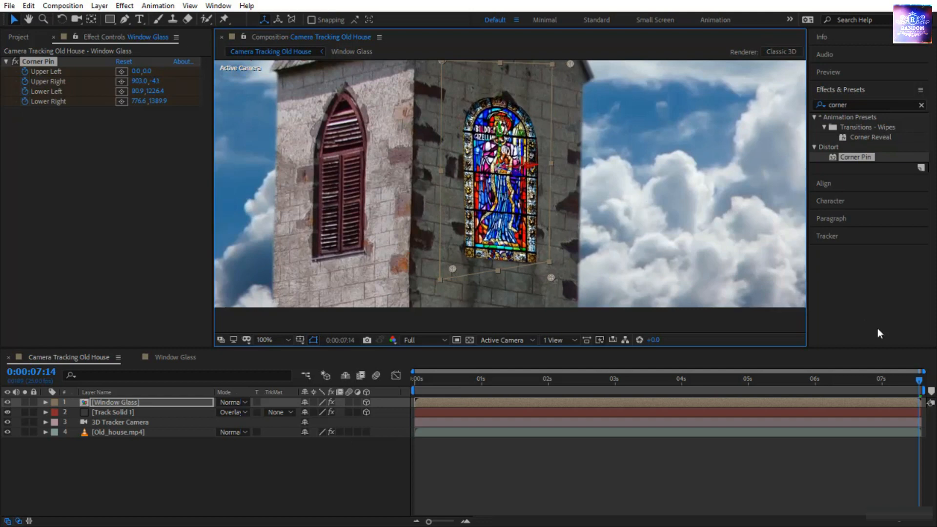
At the first frame, refit the glass with Lower Right at 755.5,1324.3, Lower Left at 61.2,1258.3 and Upper Right at 945.3,-16.5.
left_click_drag(918, 381, 283, 425)
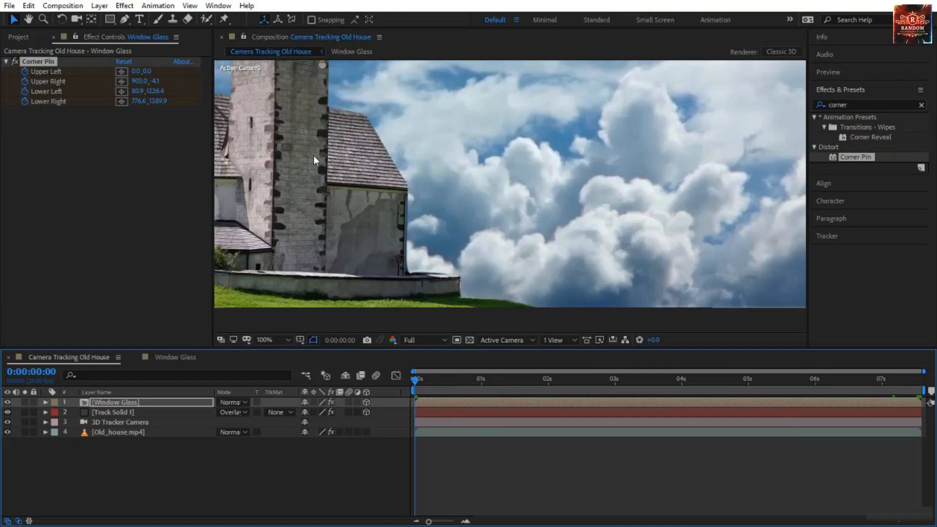
key("space")
left_click_drag(314, 155, 505, 288)
left_click_drag(503, 138, 476, 210)
scroll(478, 226, "up", 2)
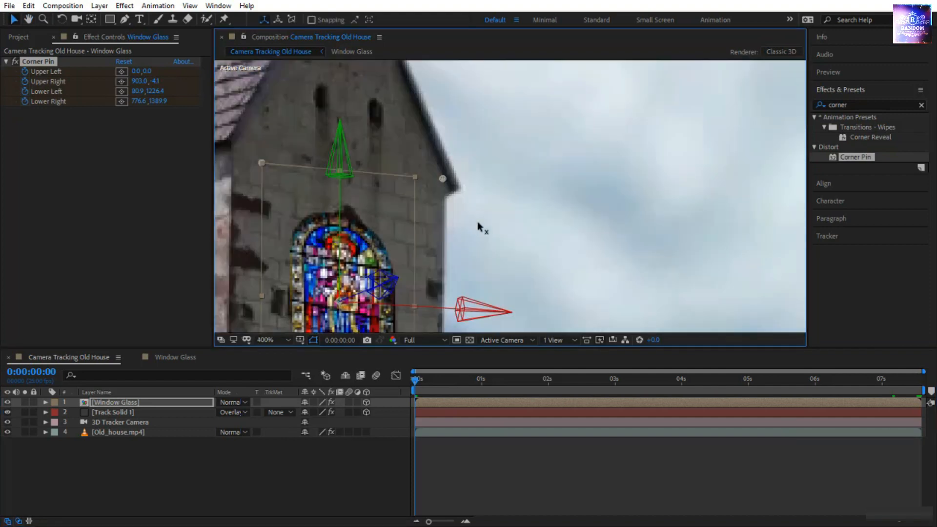
key("space")
left_click_drag(374, 262, 457, 108)
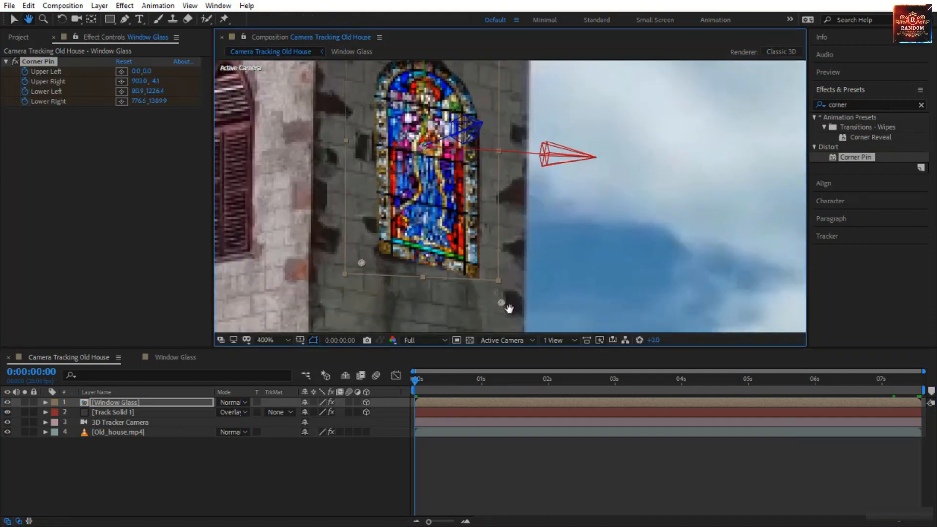
left_click_drag(499, 302, 496, 289)
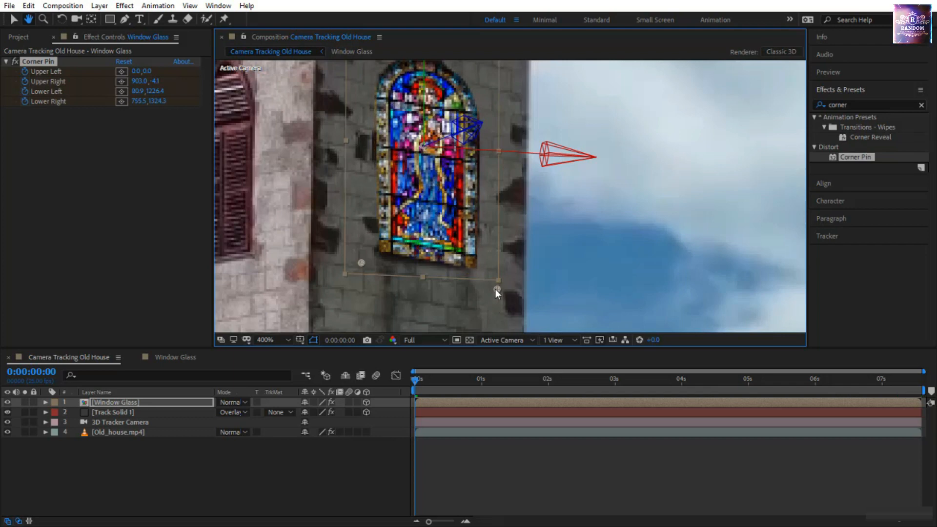
left_click_drag(362, 262, 358, 270)
key("v")
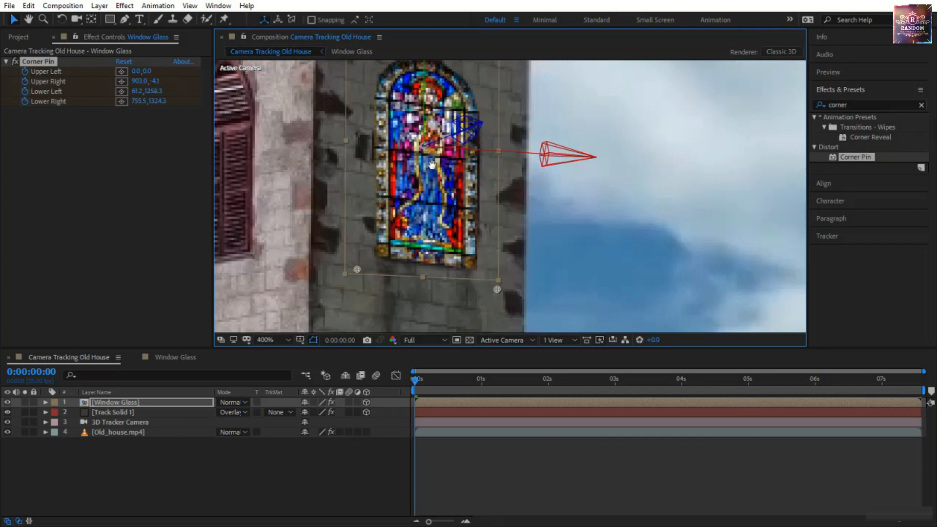
left_click_drag(432, 165, 447, 237)
left_click_drag(541, 96, 549, 94)
left_click(513, 470)
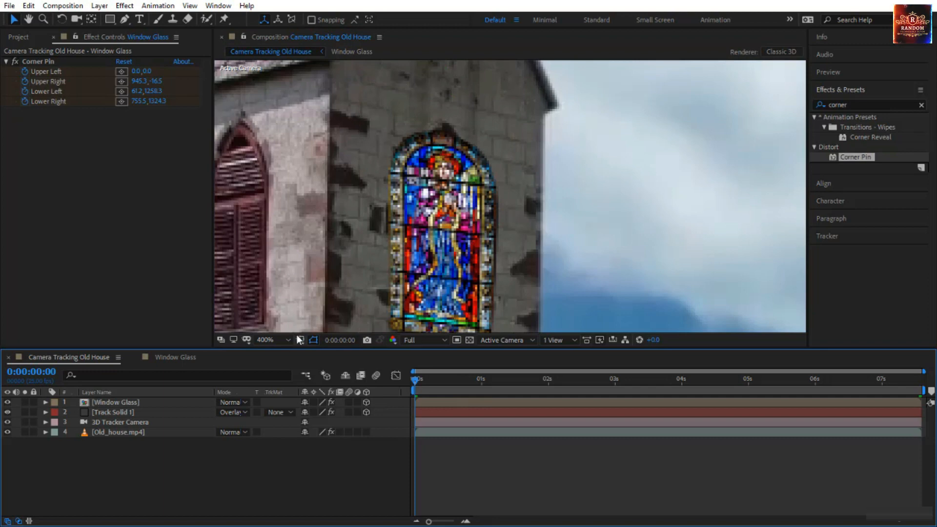
Fit the whole frame in view and preview how the corner-pinned glass follows the tower window.
left_click(279, 338)
left_click(313, 145)
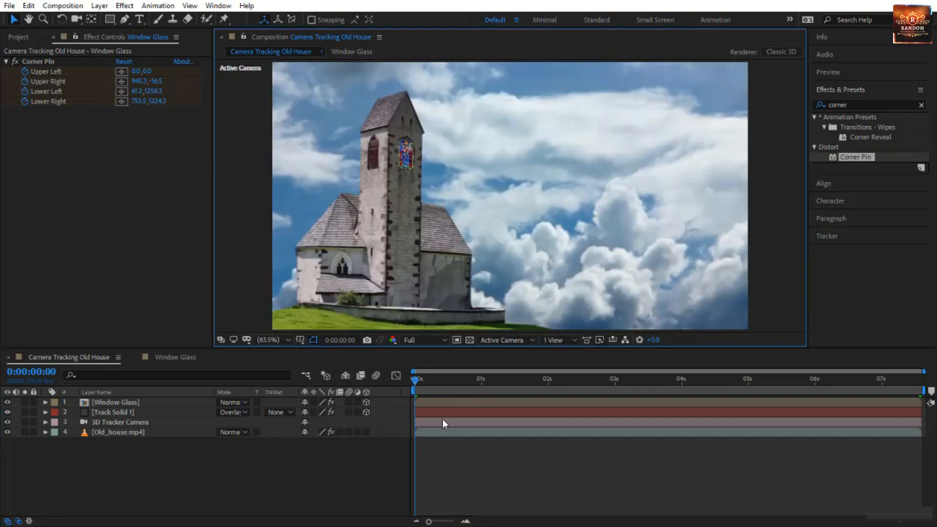
left_click(458, 479)
key("space")
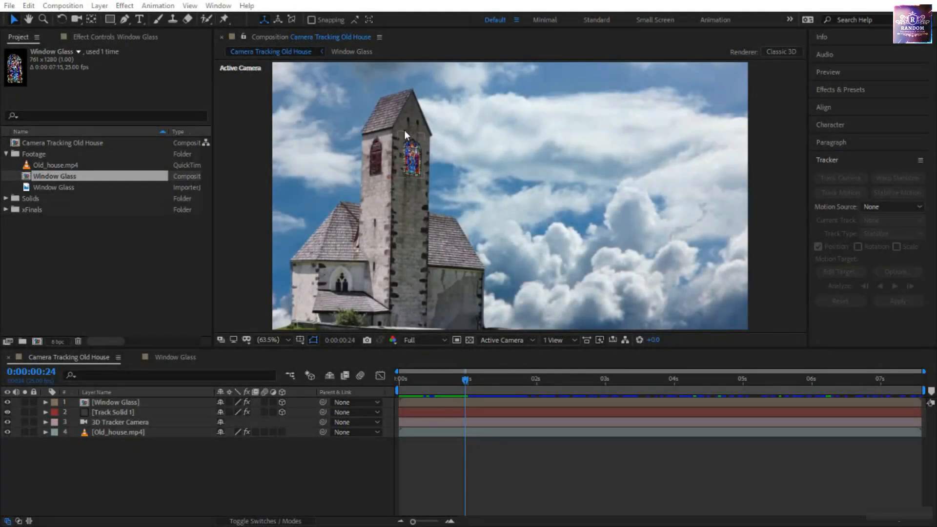
left_click(410, 150)
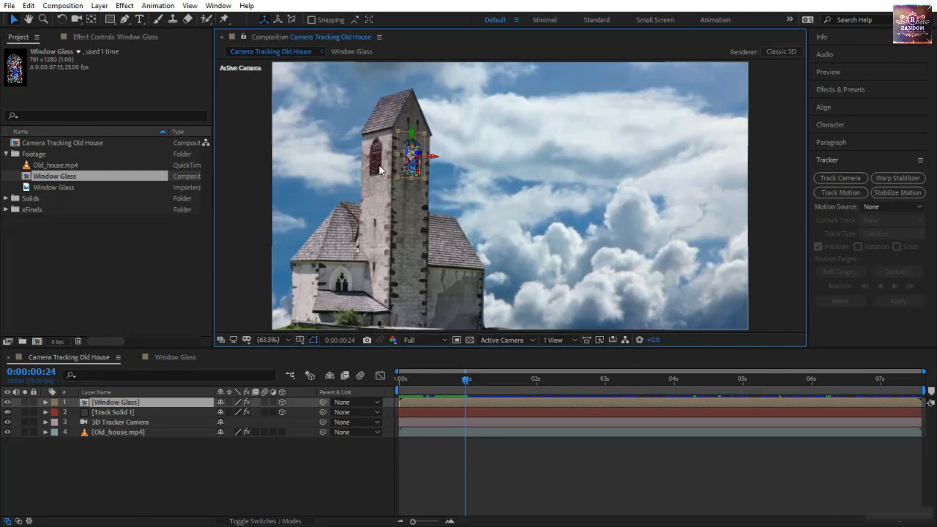
left_click(352, 163)
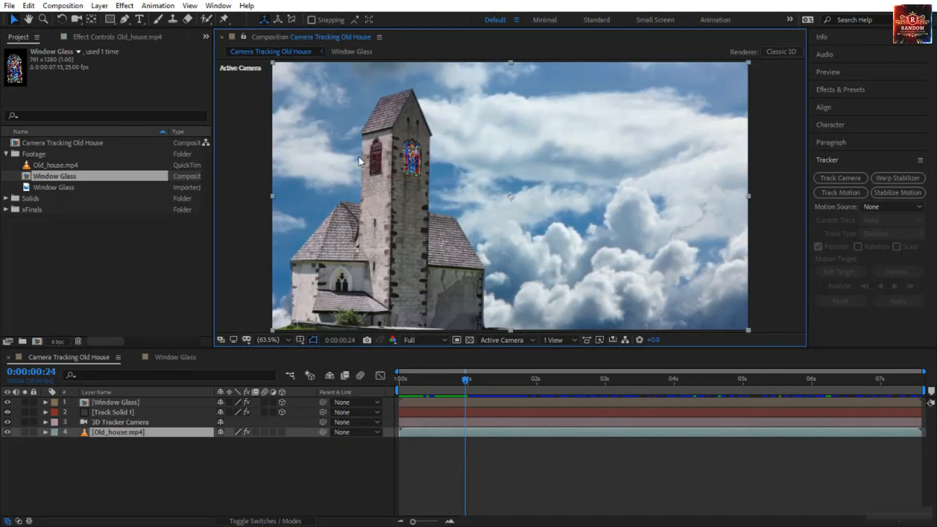
left_click(383, 136)
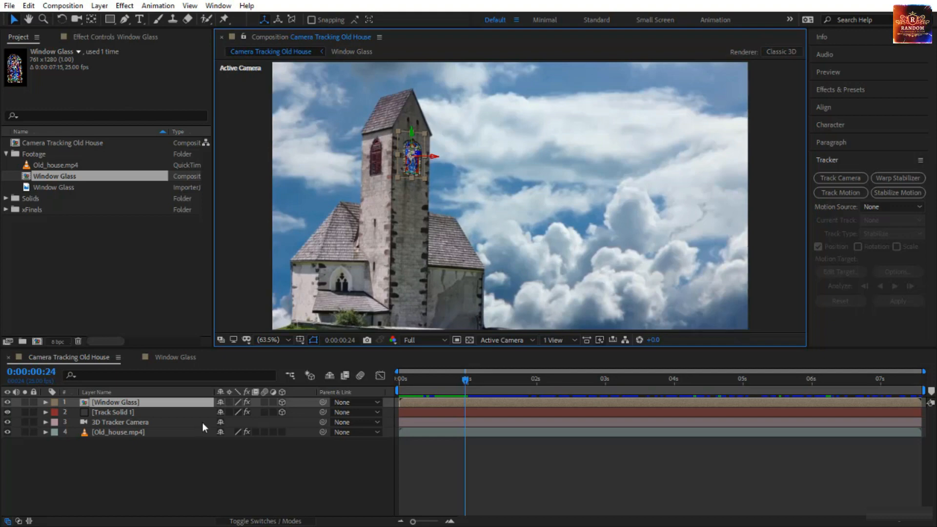
Show the 3D Camera Tracker points of Old_house.mp4 around the tower's shuttered window and go to 0:00:01:09.
left_click(166, 432)
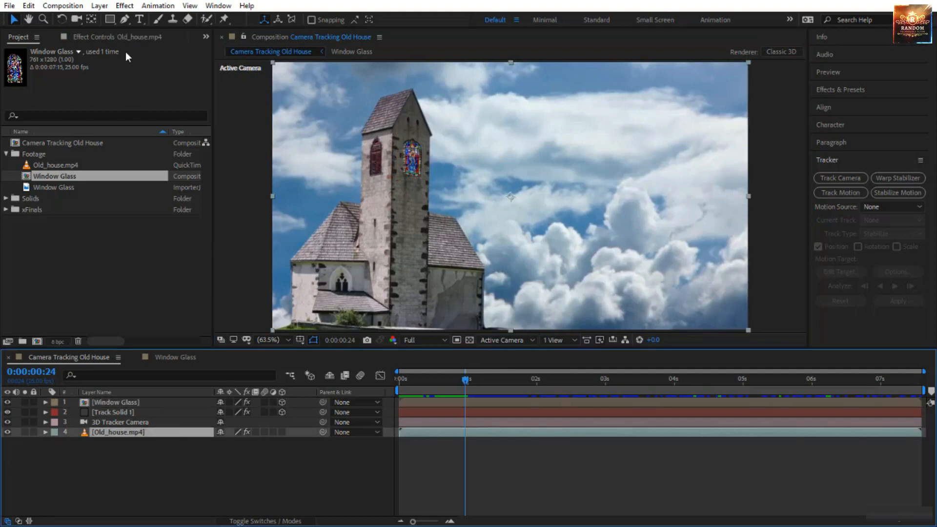
left_click(134, 37)
left_click(57, 62)
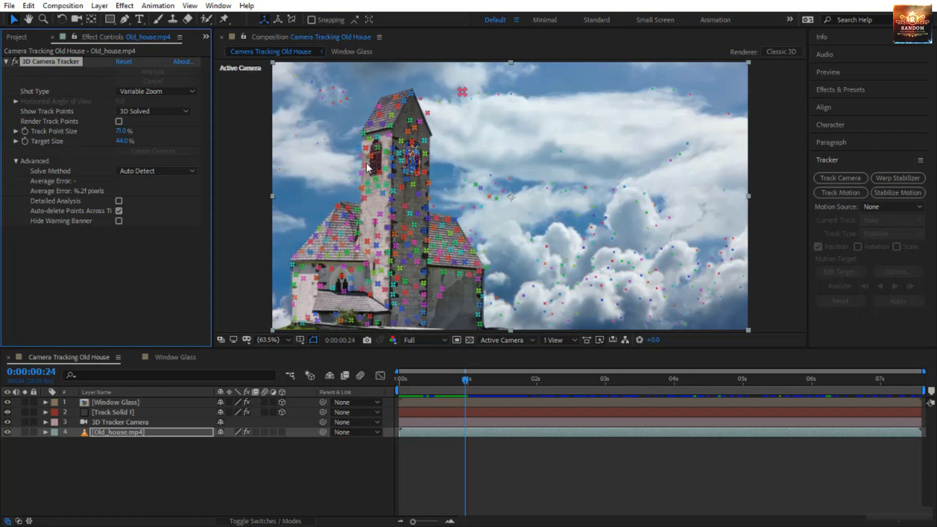
scroll(312, 171, "up", 3)
left_click_drag(363, 150, 703, 188)
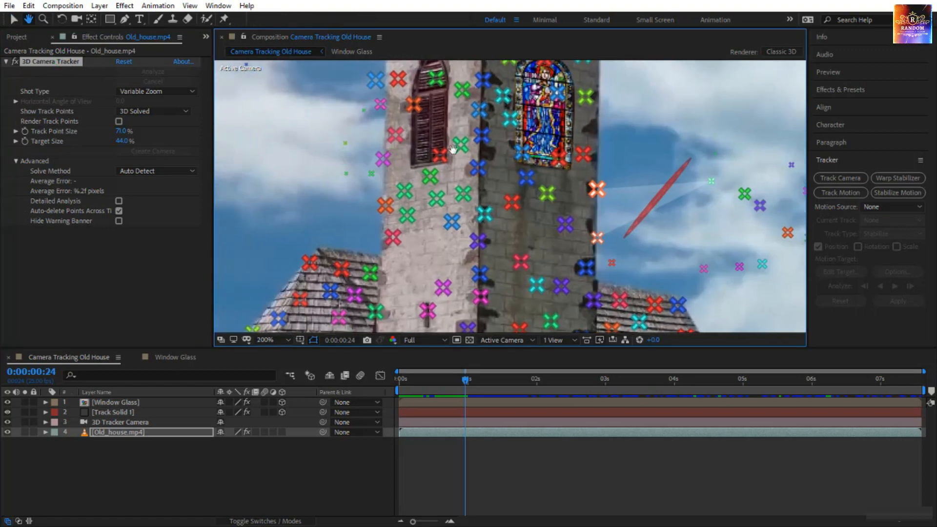
left_click_drag(452, 148, 517, 244)
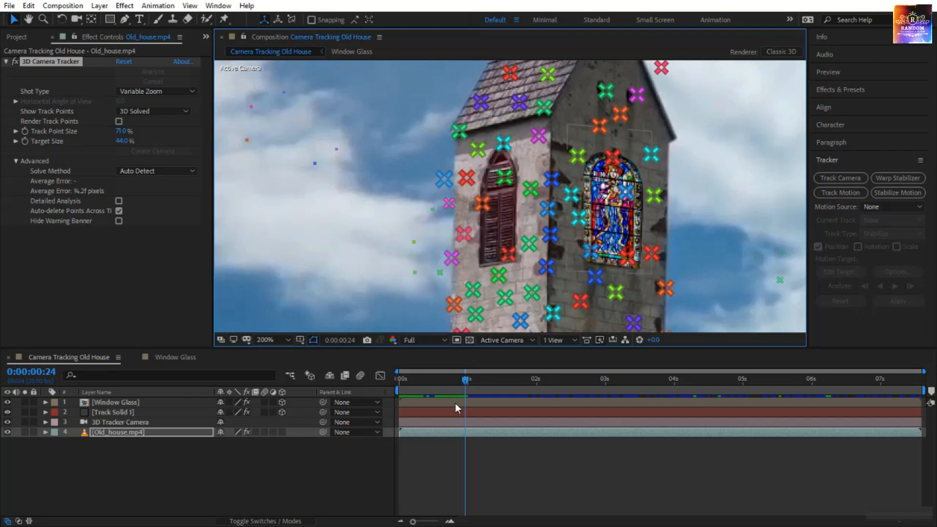
left_click_drag(464, 380, 492, 401)
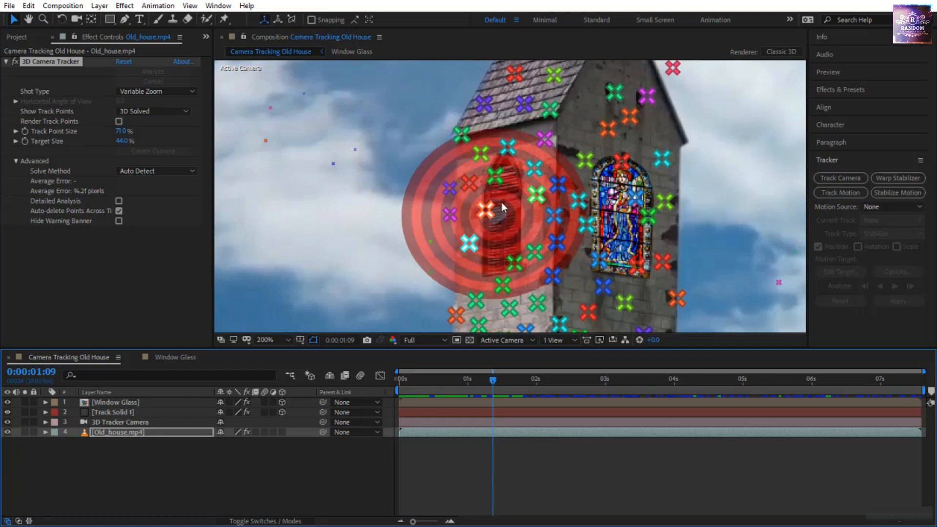
Create a track null from three track points on the red shuttered window, with the target centred over it, and select that null.
left_click(495, 176)
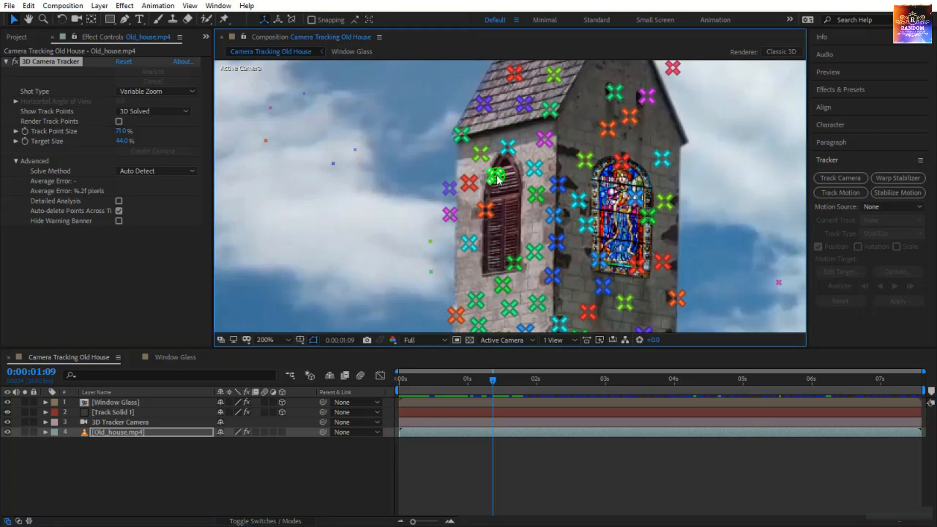
left_click(485, 210, "shift")
left_click(514, 264, "shift")
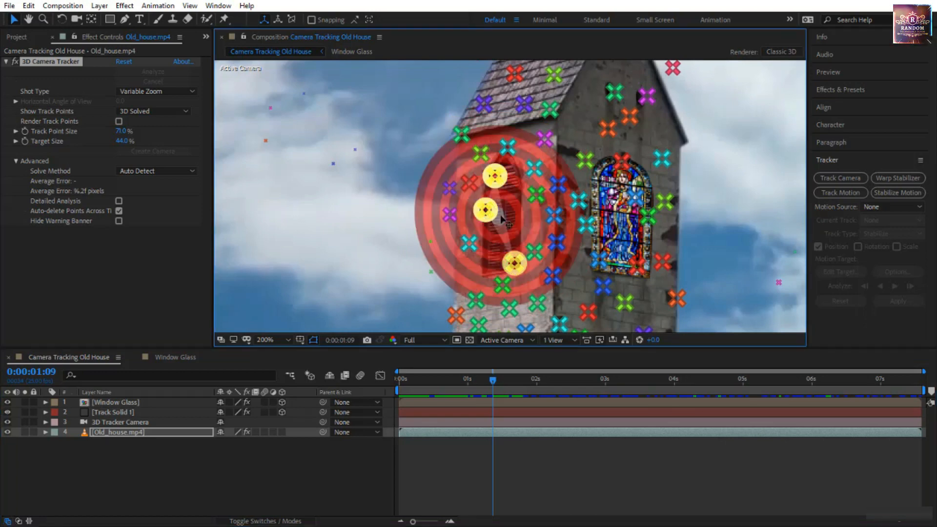
left_click_drag(501, 217, 505, 235)
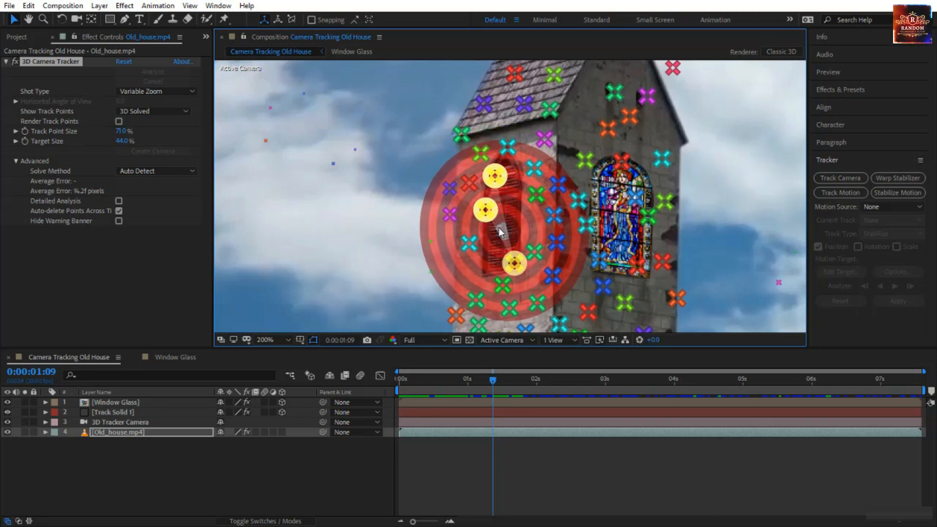
right_click(499, 227)
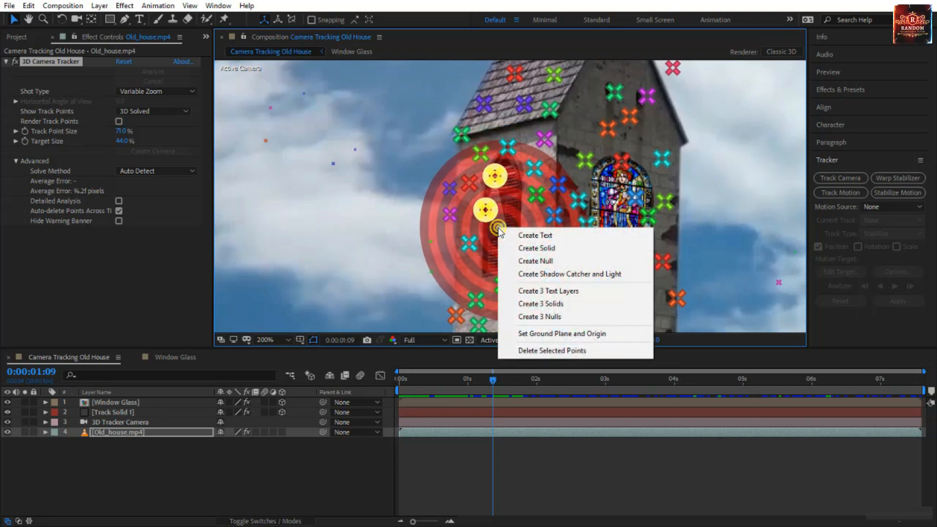
left_click(540, 265)
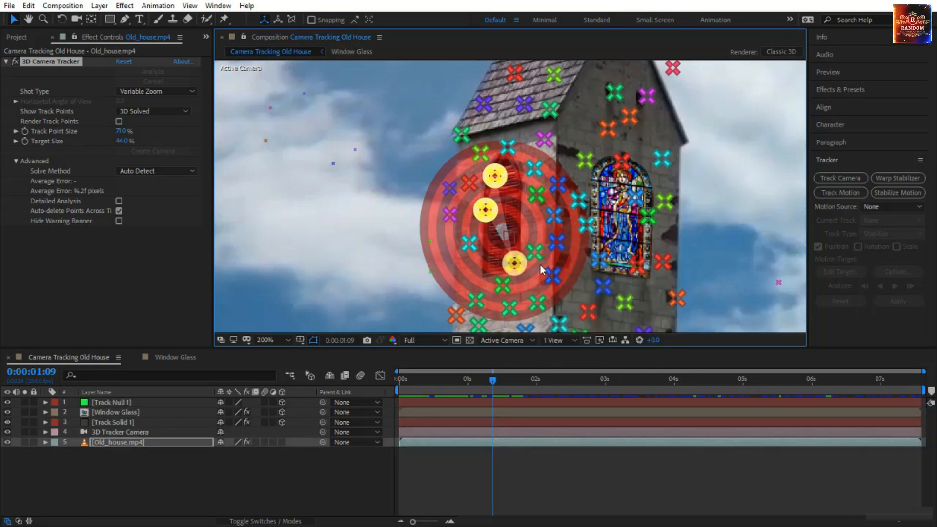
left_click(235, 471)
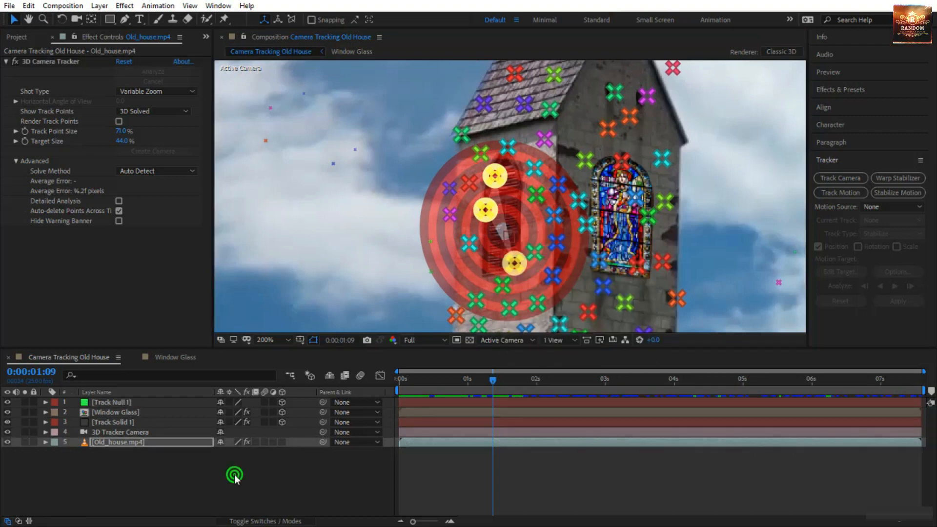
left_click(506, 238)
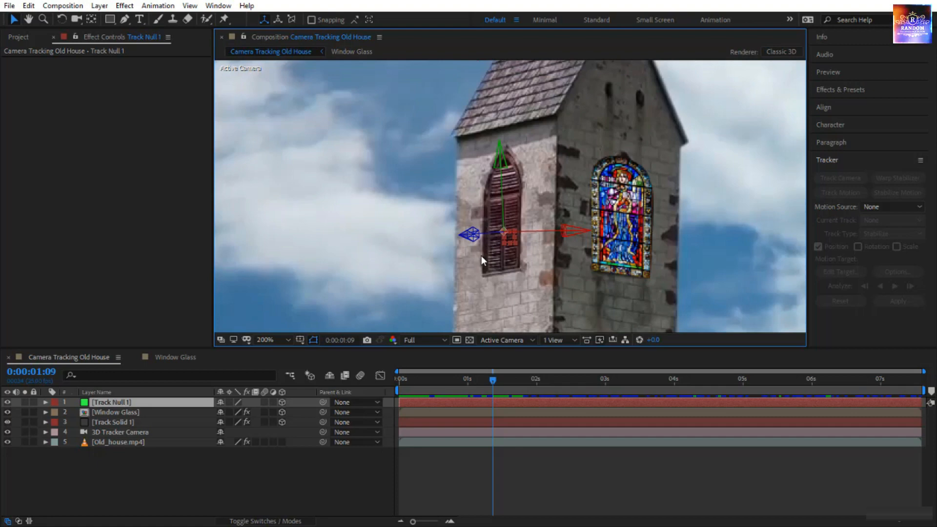
Add the Window Glass composition again above the track null and make it a 3D layer.
left_click(22, 40)
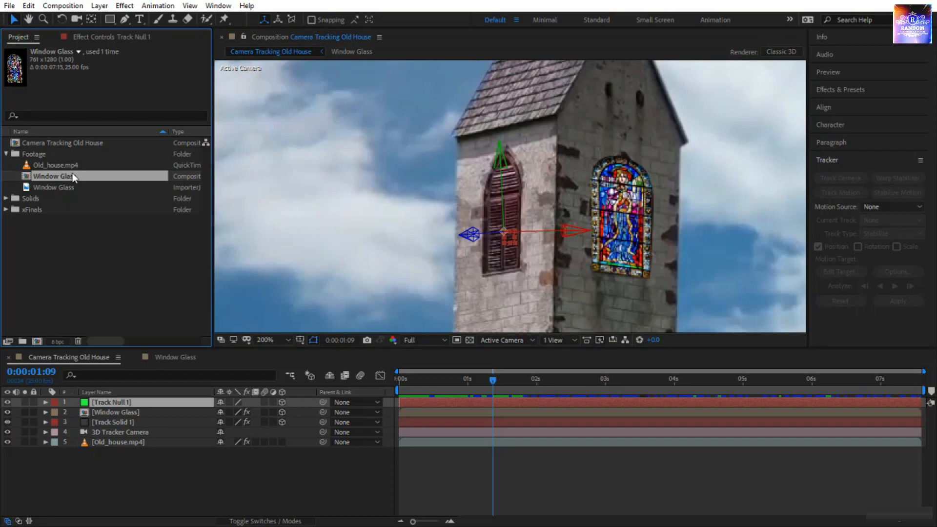
left_click_drag(74, 176, 104, 404)
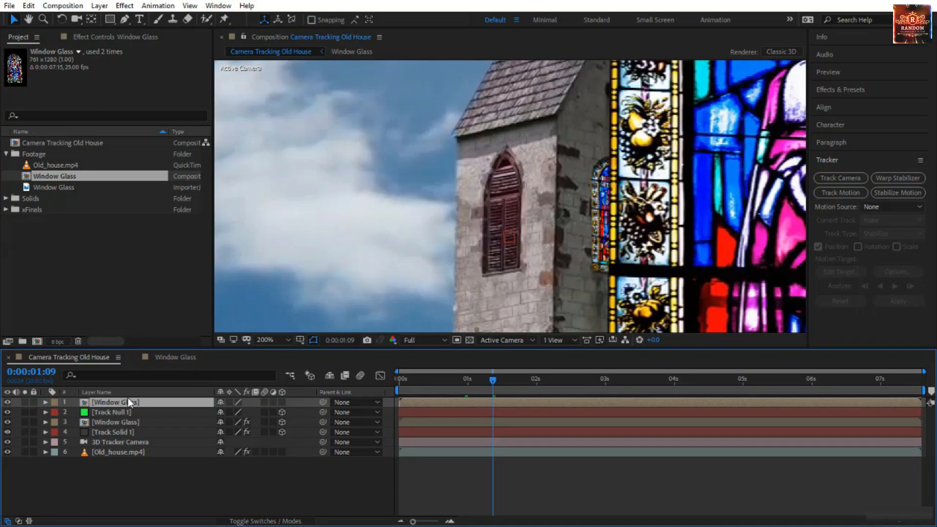
left_click(284, 401)
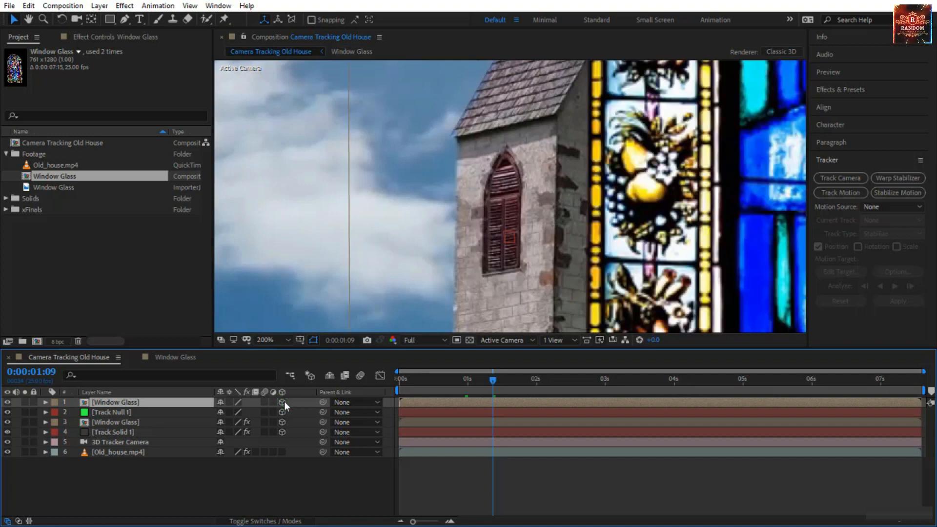
right_click(348, 393)
mouse_move(366, 432)
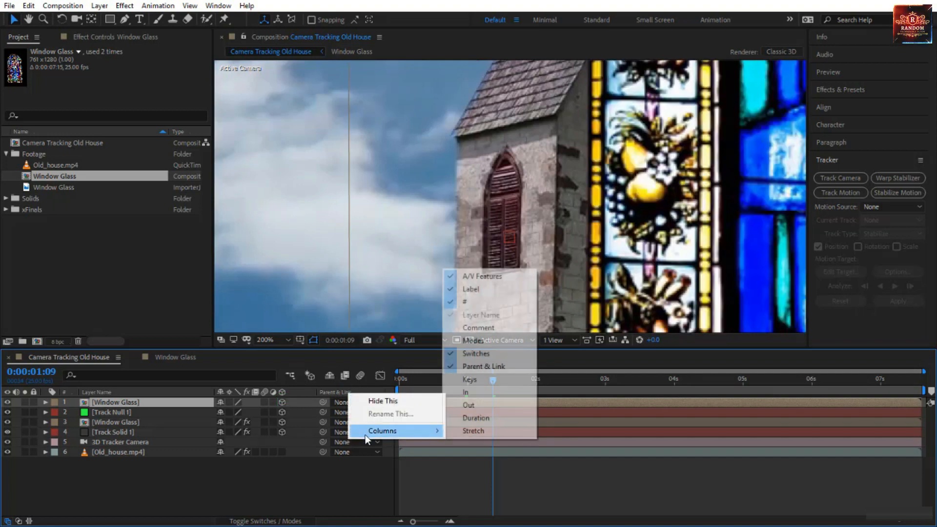
left_click(340, 483)
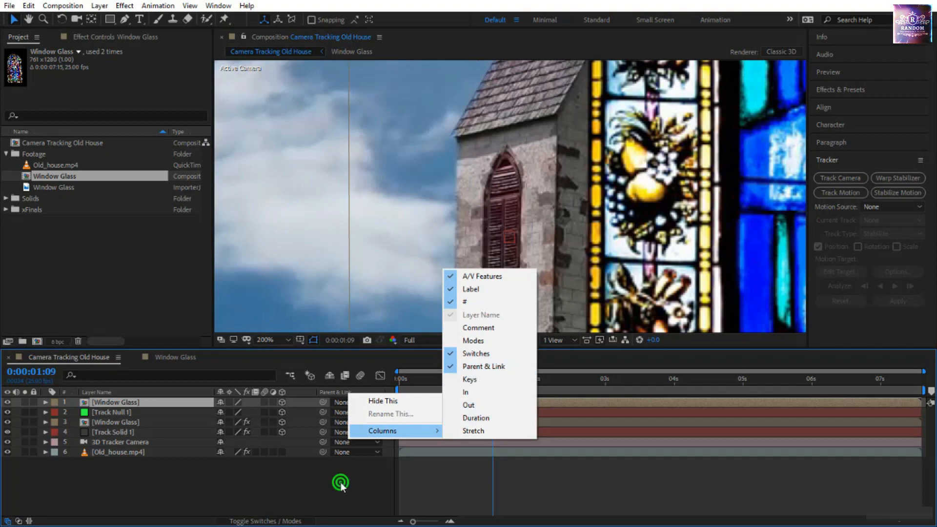
Scale the new Window Glass layer down to a small window-shaped pane beside the tower.
scroll(583, 236, "down", 3)
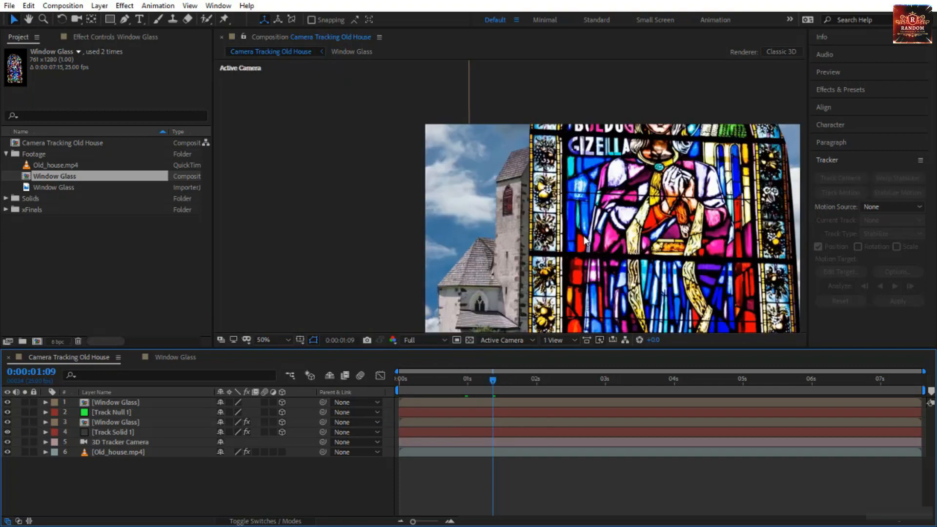
scroll(584, 238, "down", 1)
left_click(667, 83)
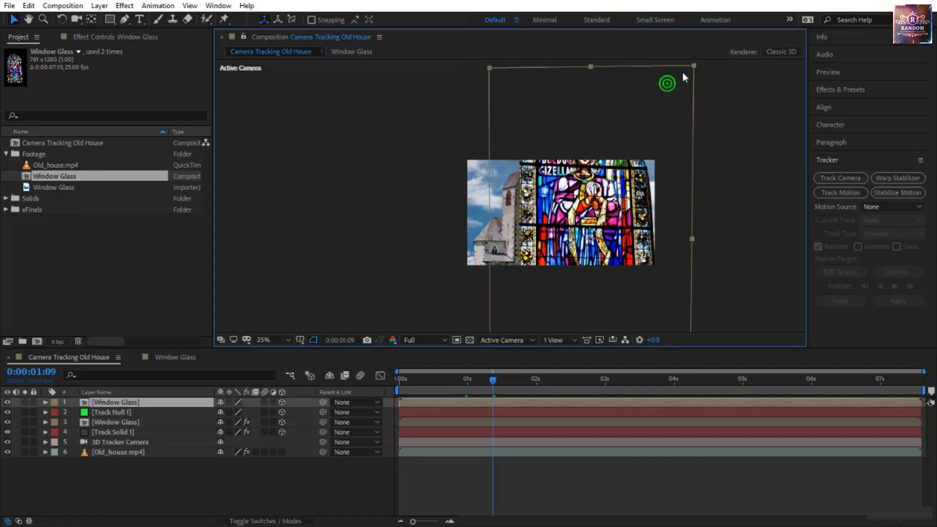
left_click_drag(693, 64, 604, 206)
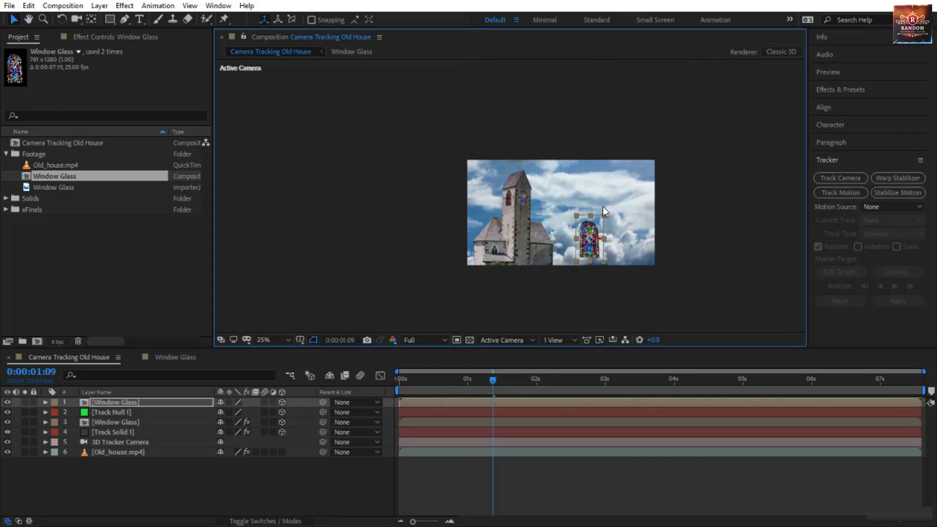
Move the new Window Glass layer over the tower's already glazed window and scale it down to roughly that window's size.
key("period")
left_click_drag(658, 293, 526, 212)
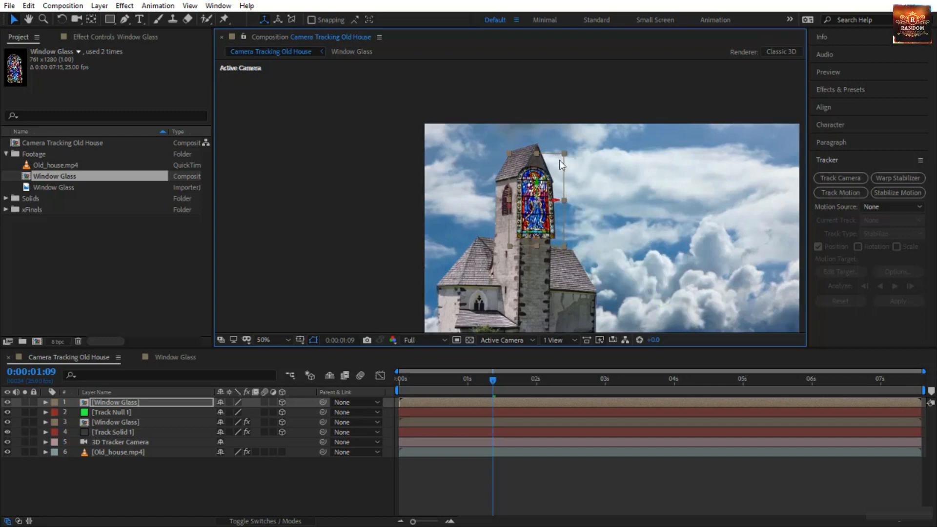
left_click_drag(565, 154, 557, 168)
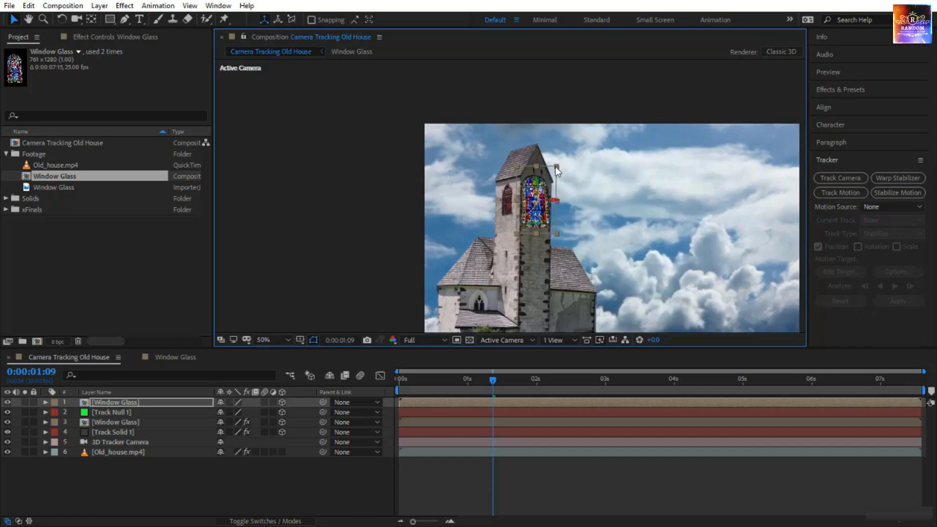
Parent the new Window Glass layer to Track Null 1, moving it to the null's location, and scale it down to the shuttered window.
left_click(316, 482)
left_click(143, 402)
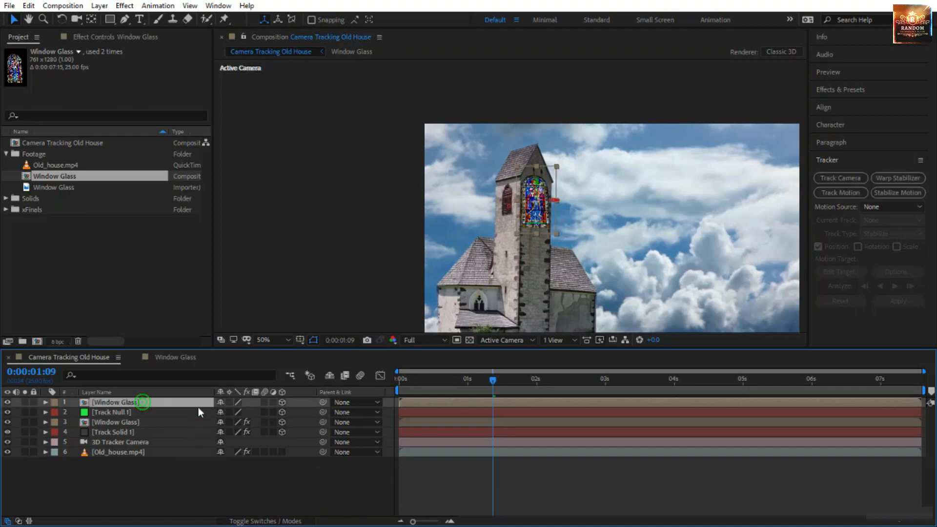
left_click_drag(322, 402, 402, 412)
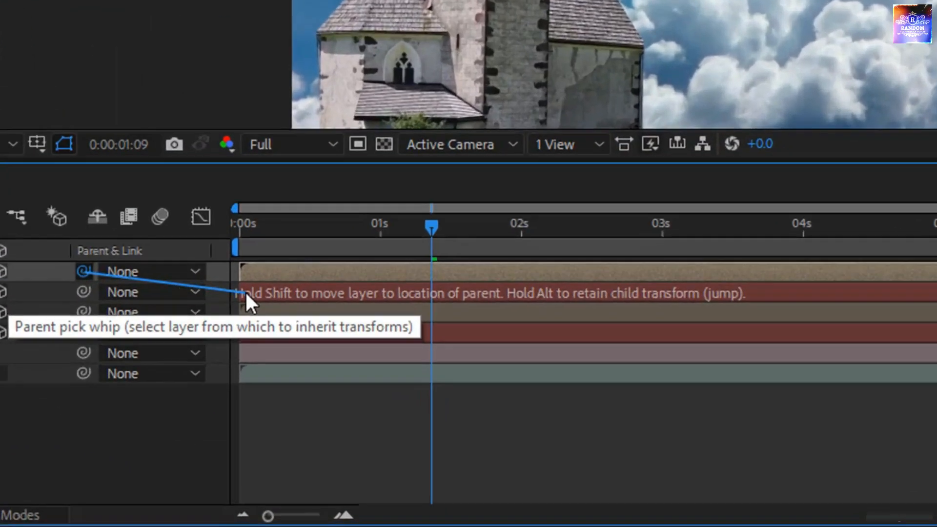
left_click_drag(246, 292, 177, 293)
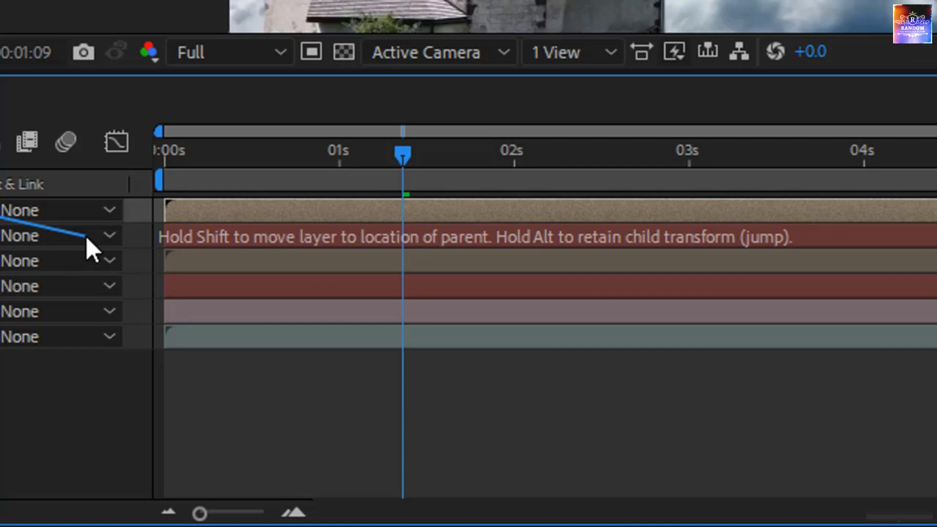
left_click_drag(84, 236, 70, 236)
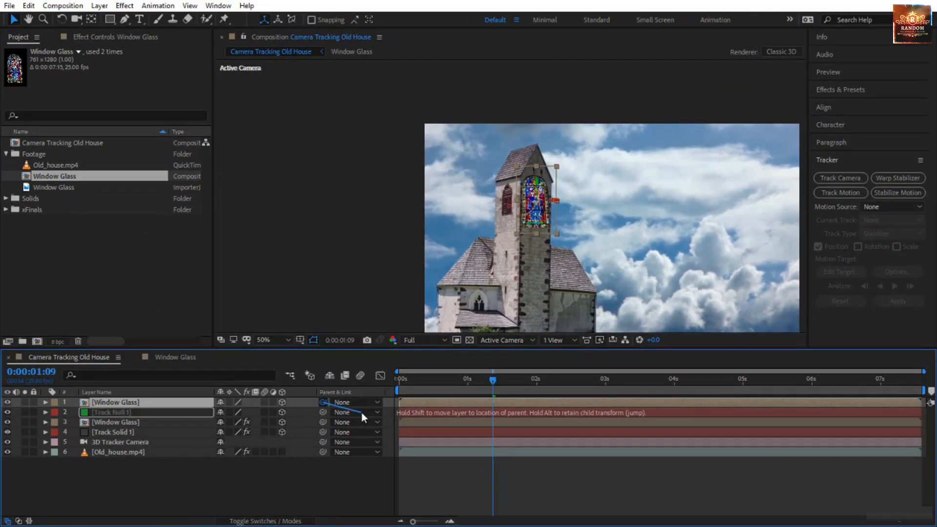
left_click_drag(320, 408, 114, 414)
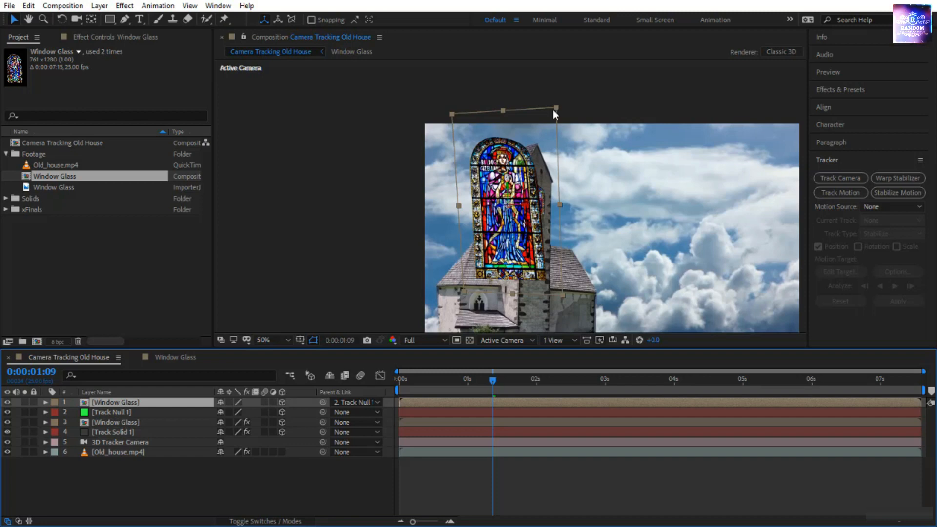
left_click_drag(555, 109, 520, 181)
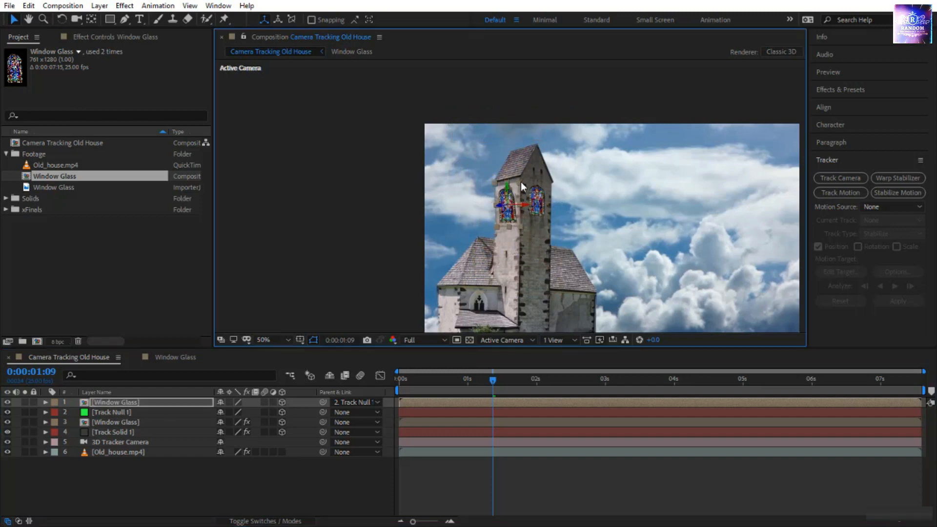
Move the parented Window Glass layer up along its vertical axis to cover the arch of the shuttered window.
scroll(499, 219, "up", 2)
left_click_drag(544, 240, 441, 208)
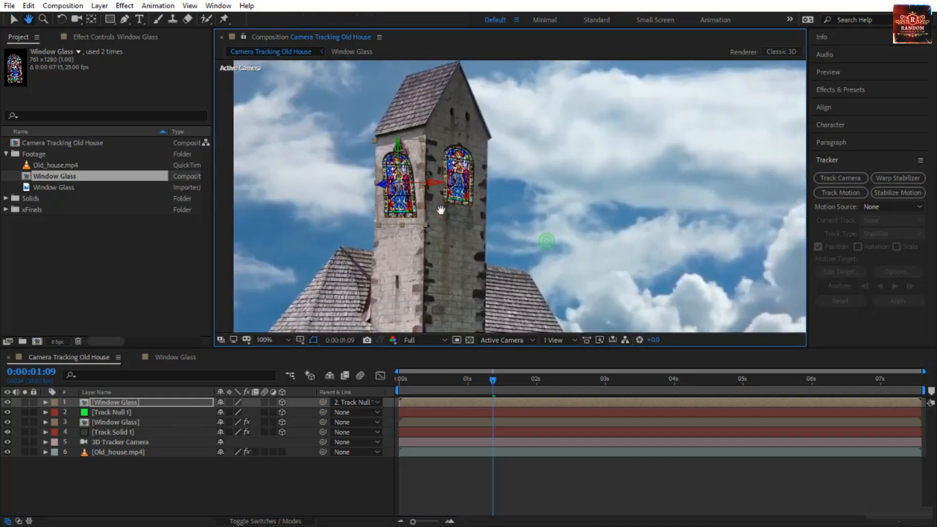
scroll(415, 209, "up", 1)
left_click_drag(353, 201, 441, 233)
key("v")
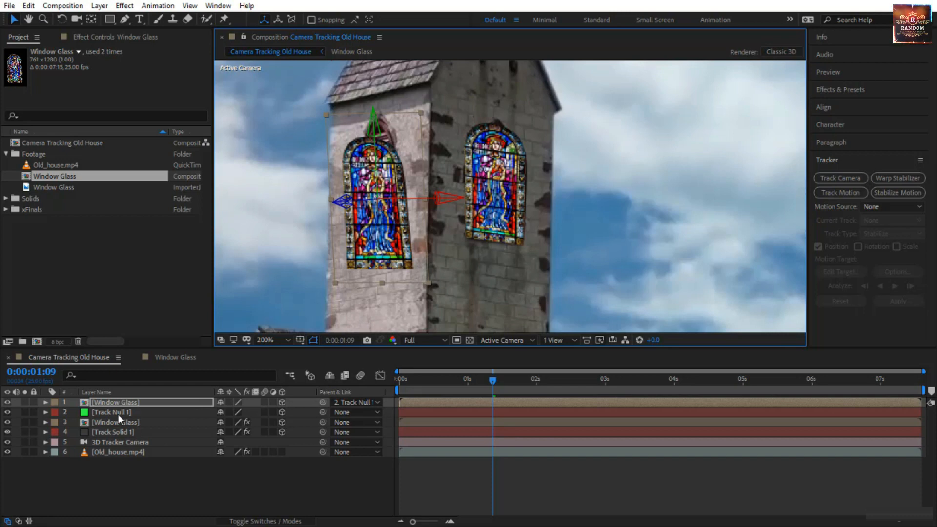
left_click(138, 403)
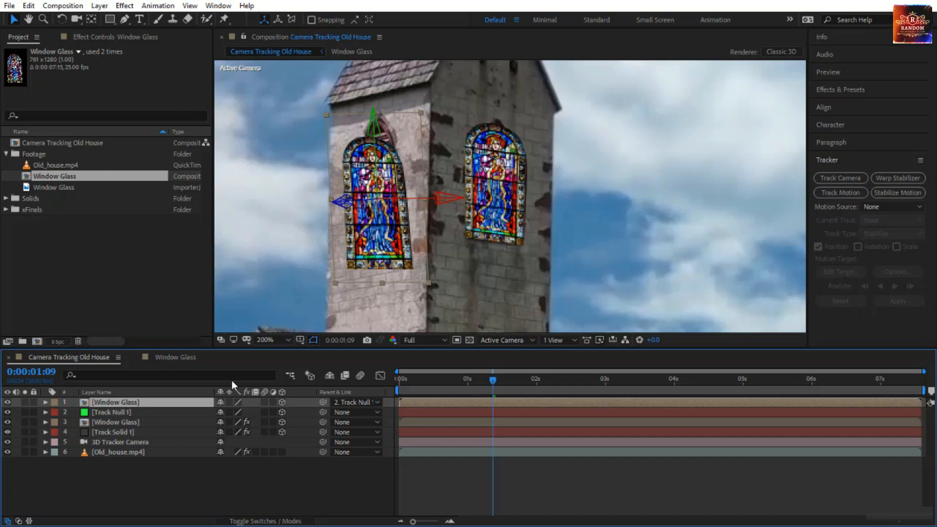
left_click(370, 135)
left_click_drag(373, 134, 381, 91)
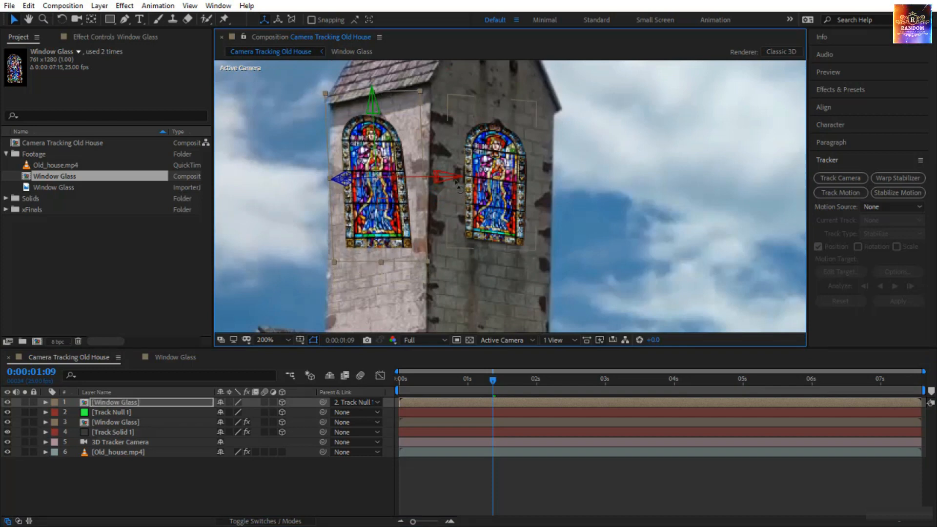
Rotate the parented Window Glass layer slightly about its vertical axis to follow the wall, and shift it a little to the right and up.
key("w")
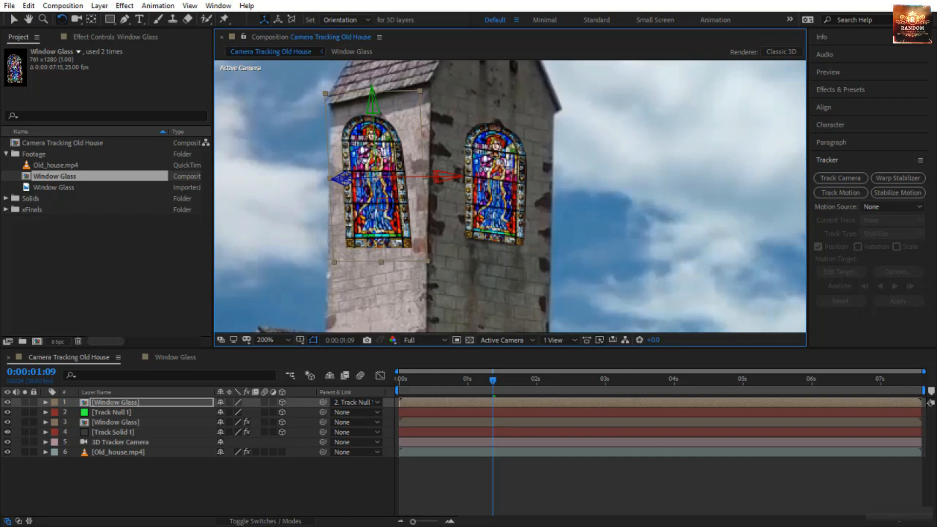
left_click_drag(371, 103, 359, 105)
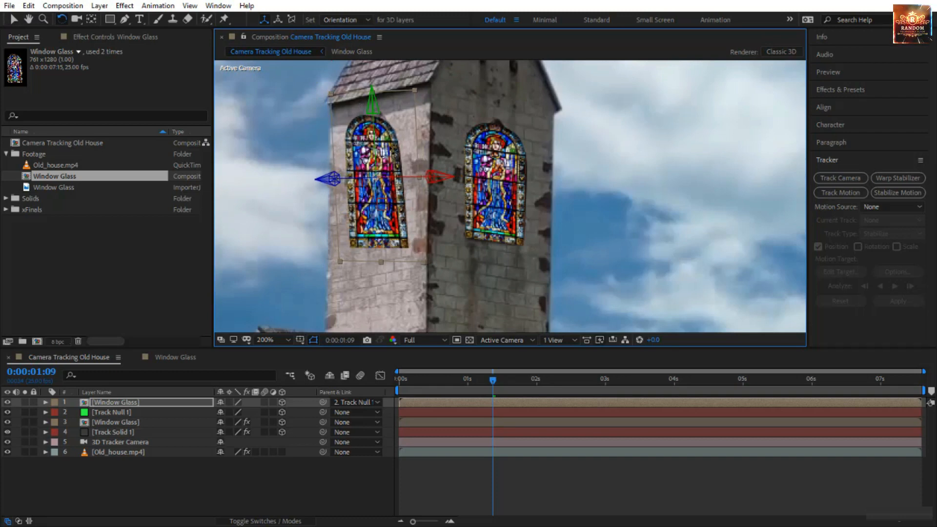
key("v")
left_click_drag(392, 147, 398, 143)
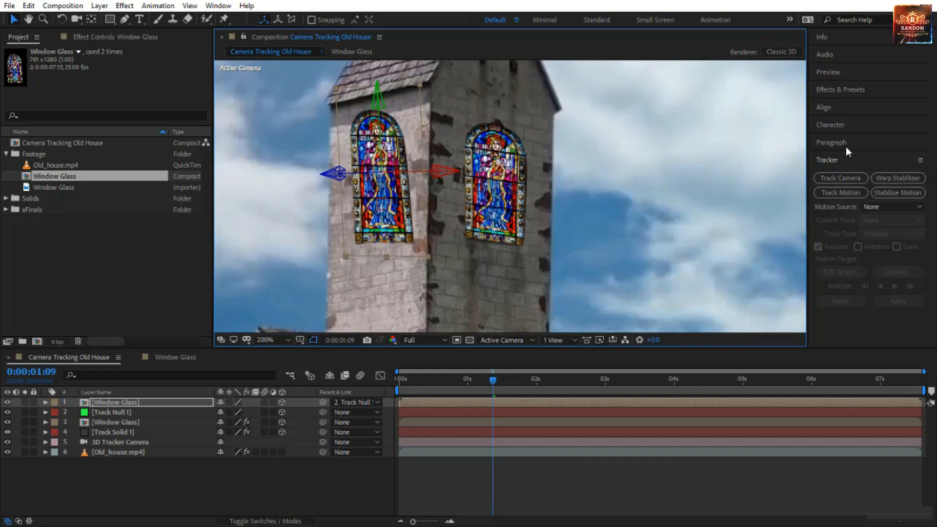
Apply Corner Pin to the parented Window Glass layer and fit its four corners to the window, upper ones at about 81, 91 and 780, -60.
left_click(843, 94)
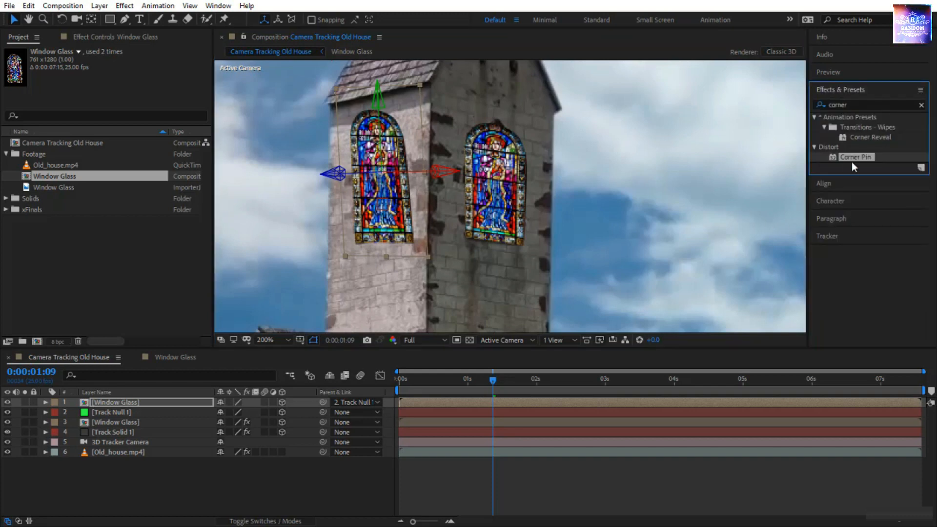
left_click_drag(854, 155, 392, 211)
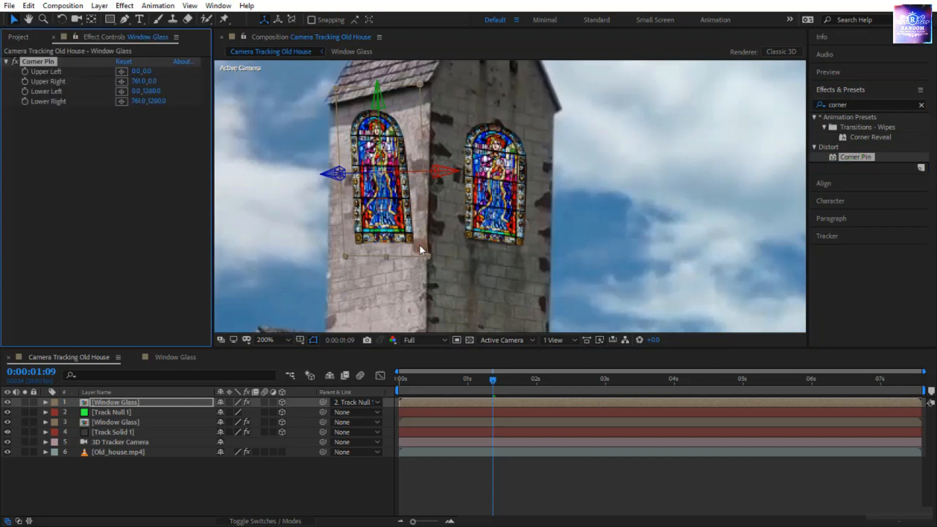
left_click_drag(334, 87, 344, 107)
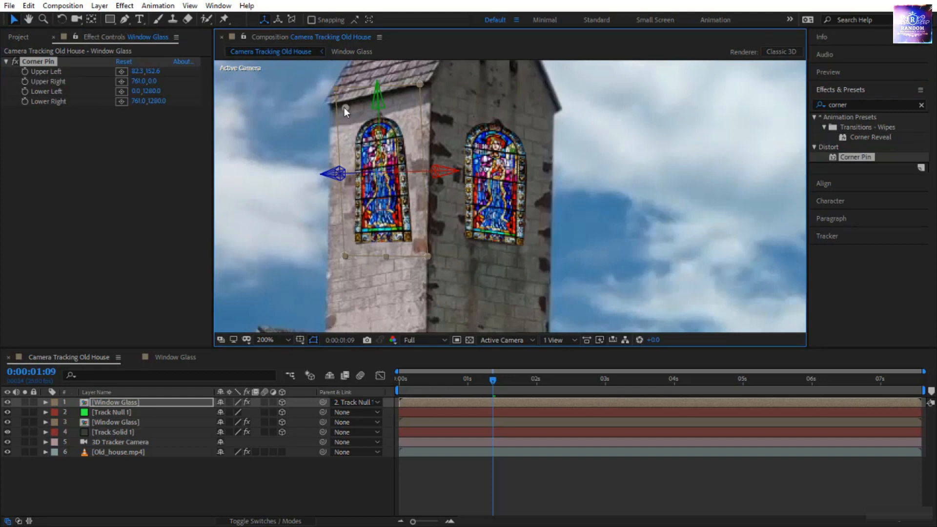
left_click_drag(344, 254, 347, 251)
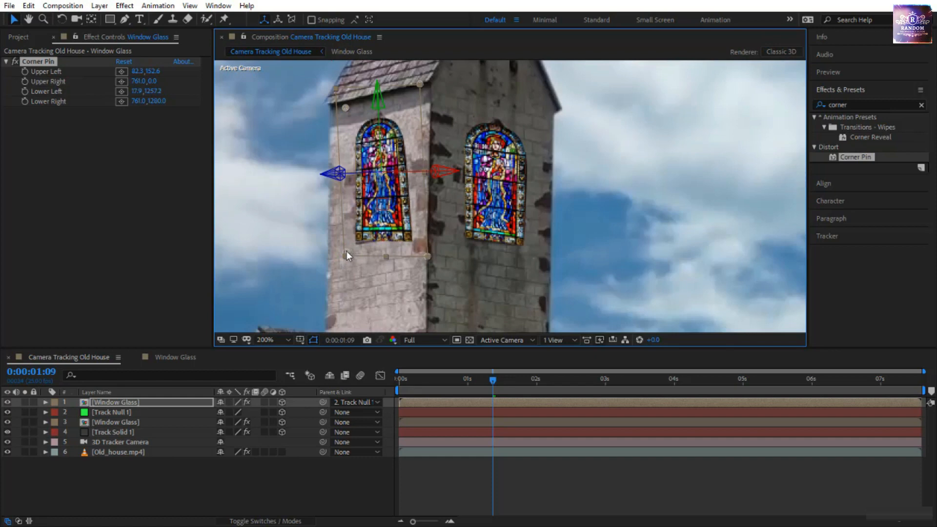
left_click_drag(428, 257, 409, 245)
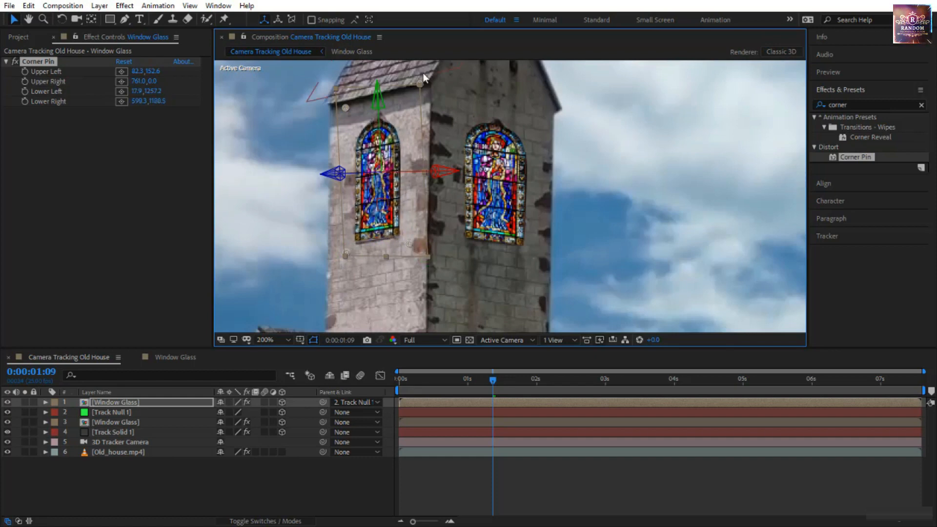
mouse_move(420, 87)
left_mouse_down()
mouse_move(410, 85)
mouse_move(423, 78)
left_mouse_up()
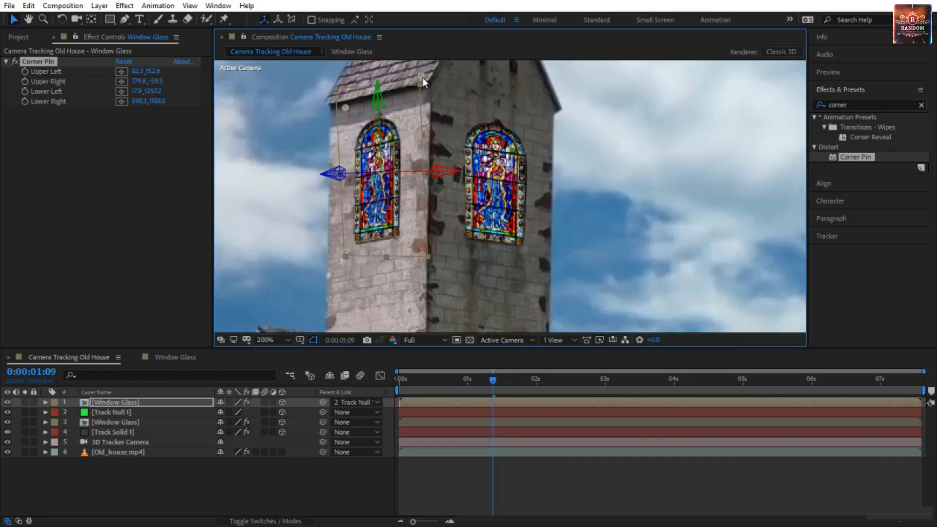
left_click_drag(342, 110, 342, 100)
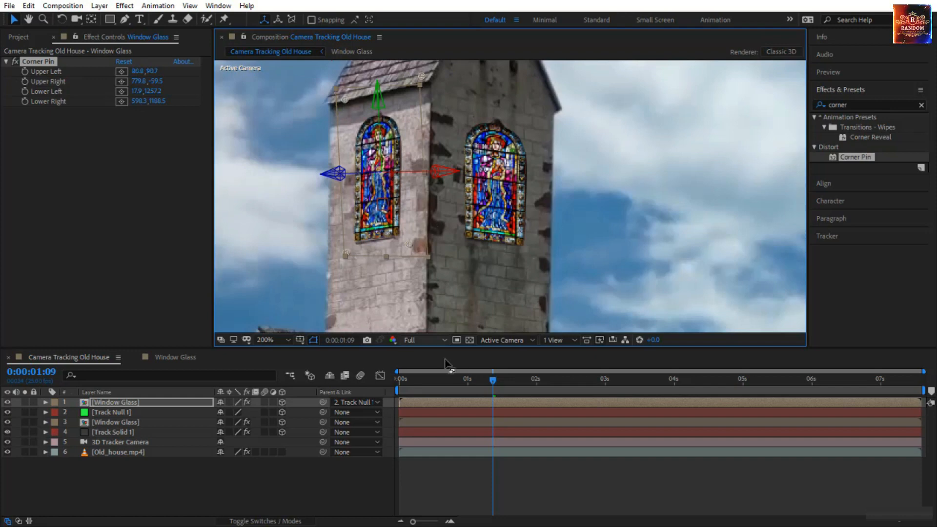
Go to 0:00:00:00 and set keyframes for all four Corner Pin corners of the parented Window Glass layer.
left_click_drag(494, 383, 485, 383)
key("Home")
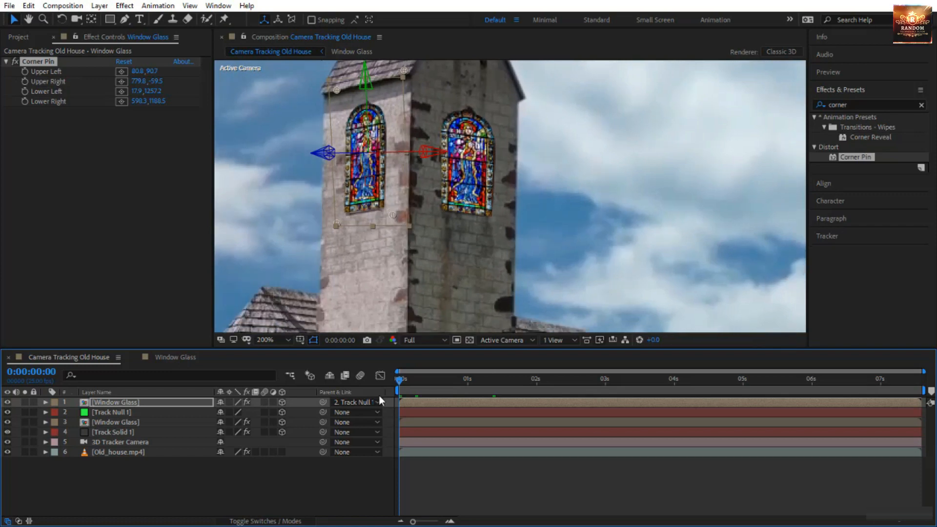
left_click(25, 71, "ctrl+alt")
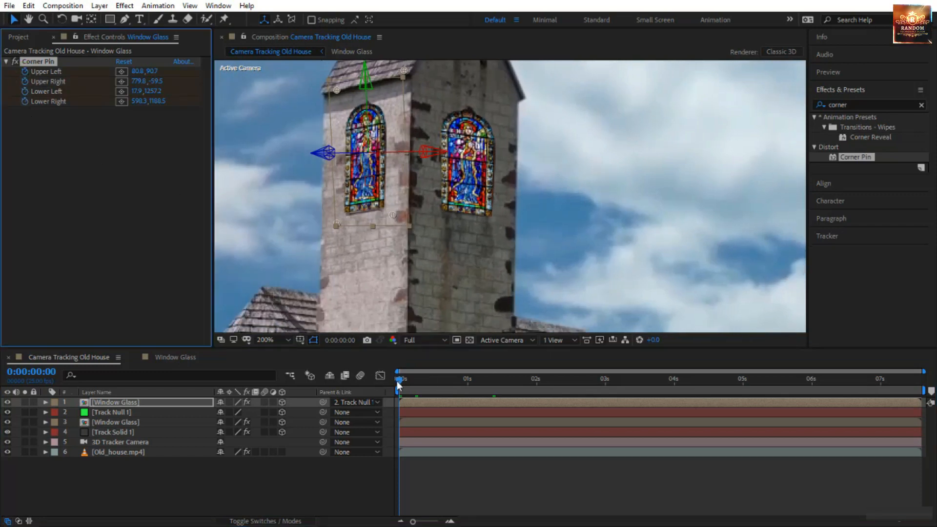
At 0:00:07:14, move the Corner Pin's lower right corner to about 525, 1150 and its lower left corner to about 12, 1321.
left_click_drag(399, 380, 920, 380)
key("h")
left_click_drag(675, 287, 652, 2)
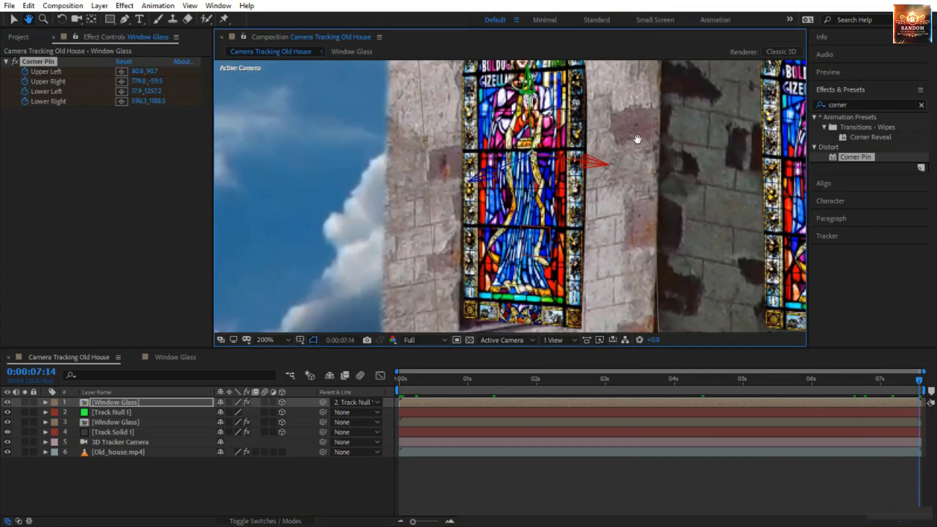
scroll(636, 139, "down", 1)
key("space")
left_click_drag(595, 187, 582, 185)
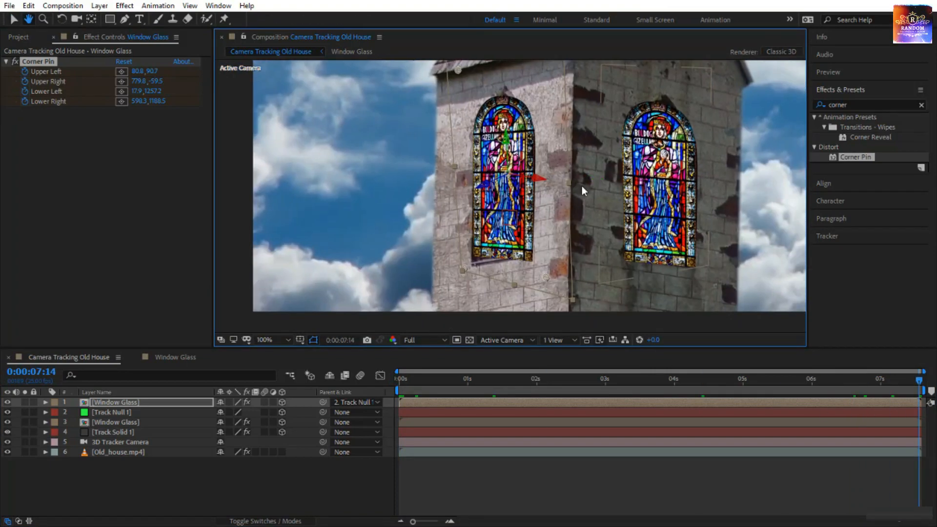
key("v")
mouse_move(547, 277)
left_mouse_down()
mouse_move(532, 253)
mouse_move(535, 268)
left_mouse_up()
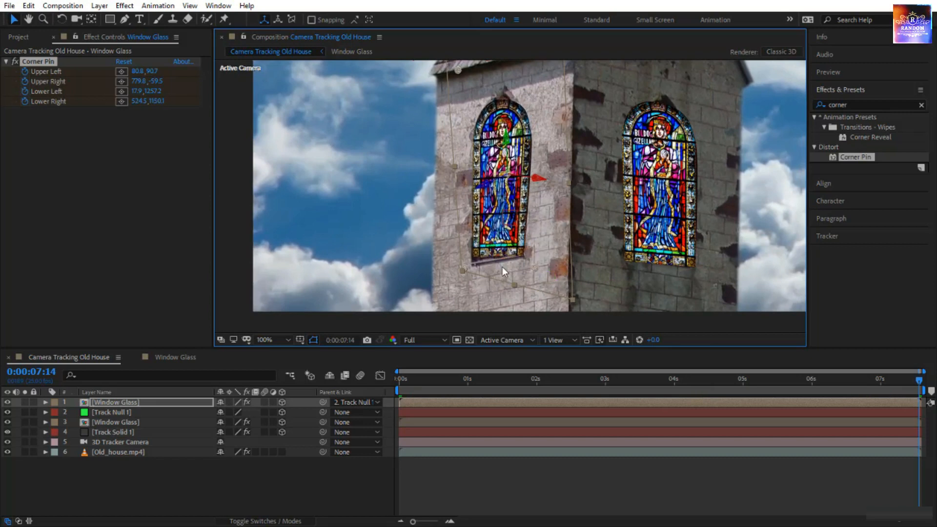
left_click_drag(465, 269, 461, 278)
At 0:00:07:14, move the Corner Pin's upper right to about 723, -126, upper left to about 116, 90 and lower left to about 6, 1349.
key("space")
left_click_drag(542, 159, 522, 196)
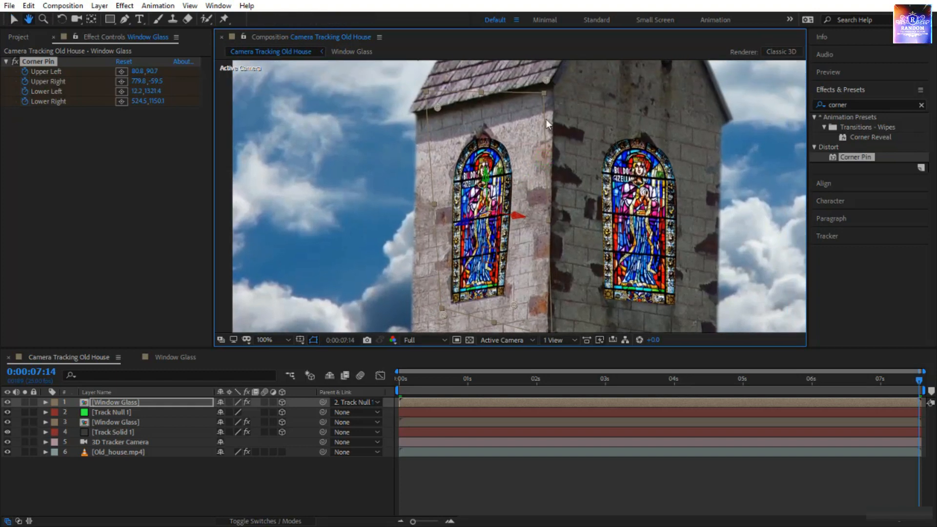
left_click_drag(550, 79, 540, 65)
left_click_drag(439, 110, 443, 110)
left_click_drag(443, 315, 443, 321)
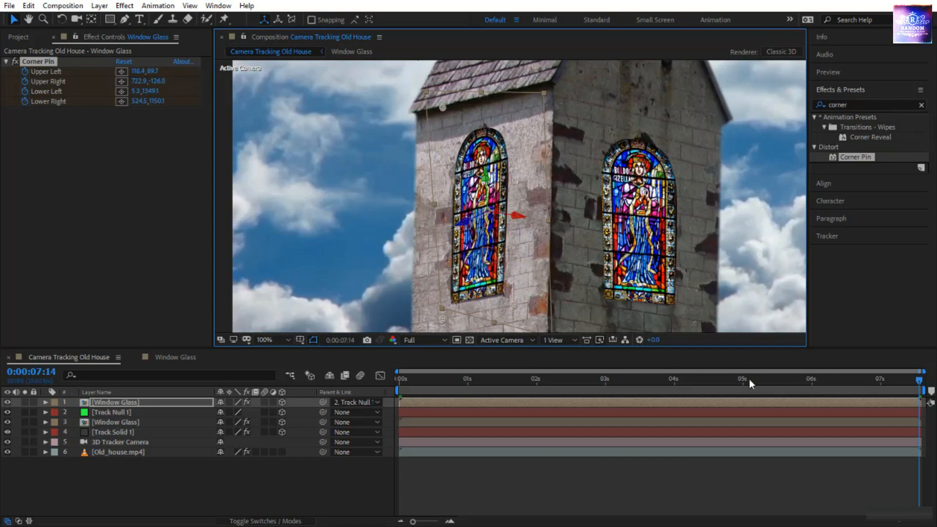
Return to 0:00:00:00, fit the whole composition in view, deselect the layer and preview the tracked stained glass.
left_click_drag(748, 378, 391, 396)
left_click(277, 339)
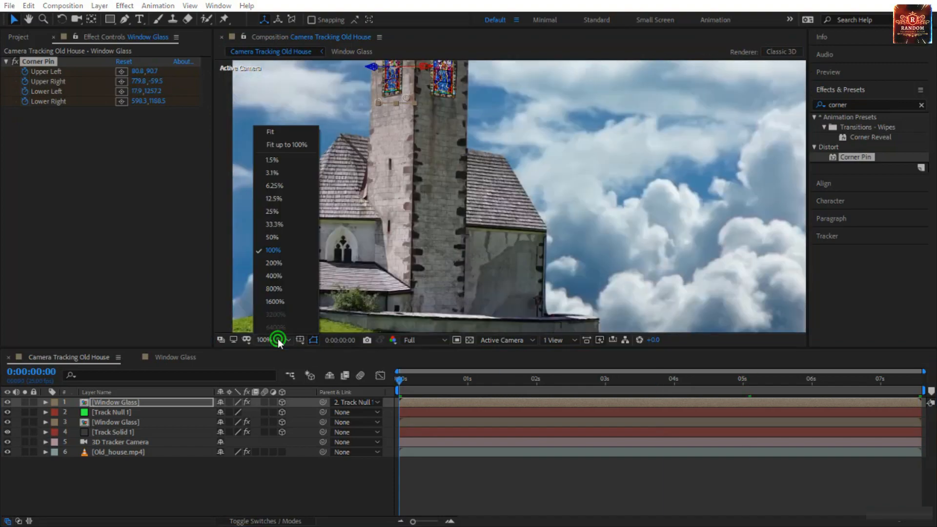
left_click(283, 139)
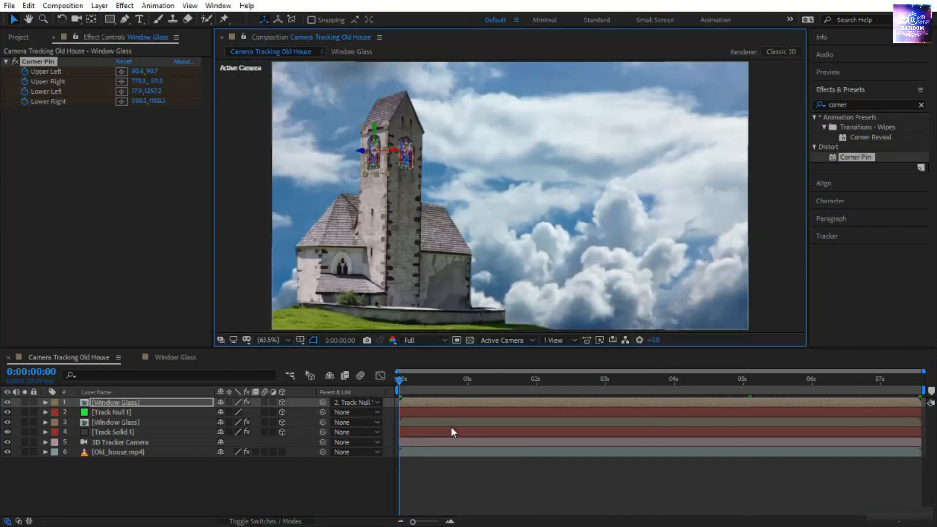
left_click(470, 480)
key("space")
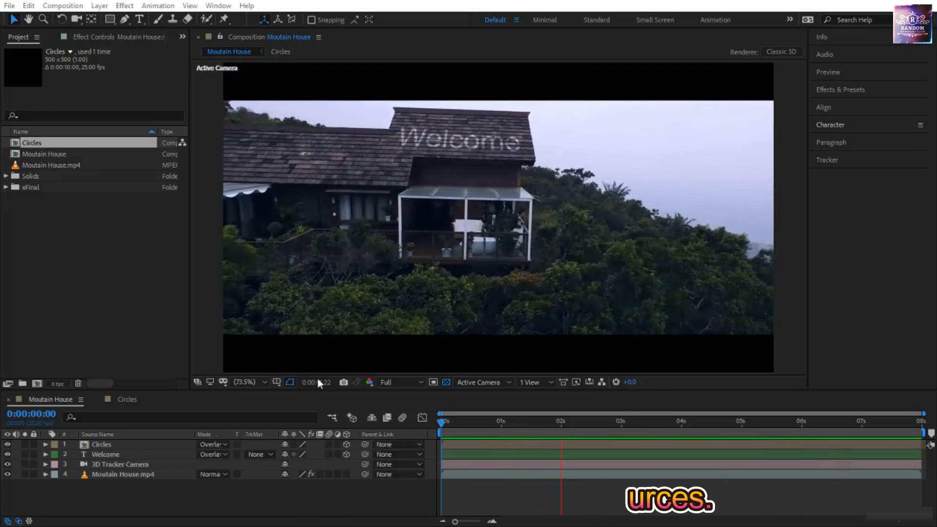
Scrub the Moutain House composition from the start to 0:00:01:23 to examine the circles and Welcome text on the roof.
left_click(441, 423)
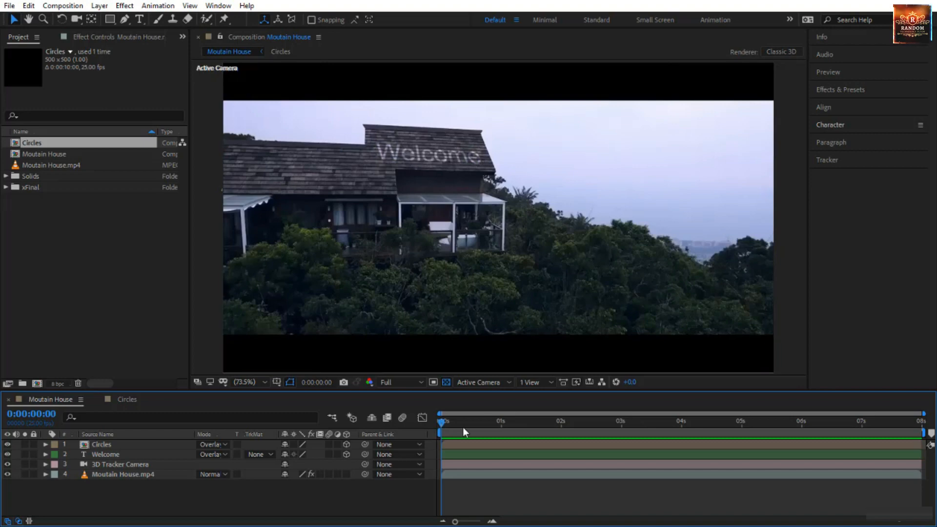
left_click_drag(446, 423, 509, 433)
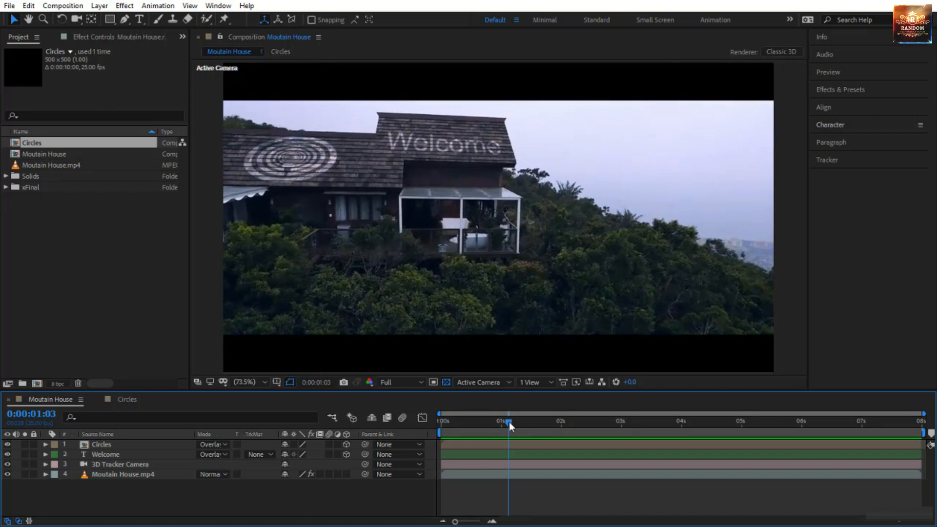
left_click_drag(509, 421, 559, 454)
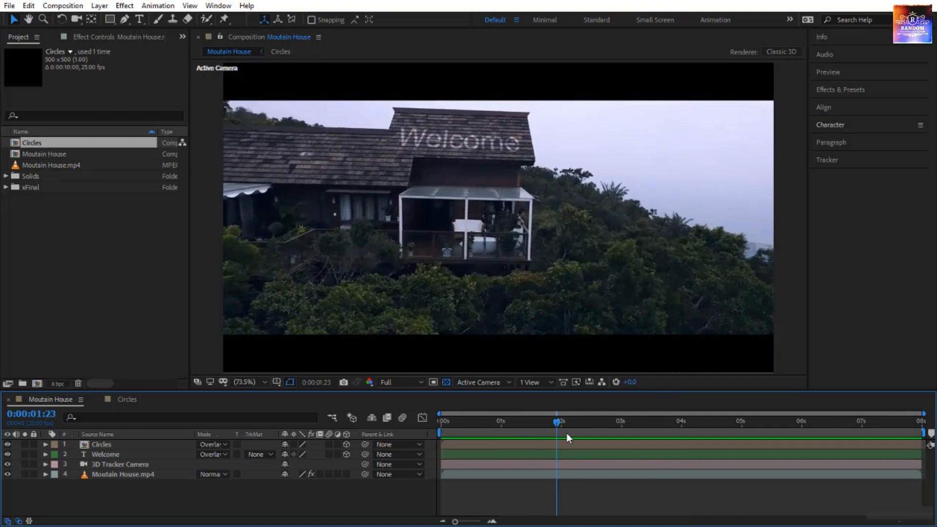
Preview the finished Moutain House composition to examine how the circles and Welcome text follow the roof.
key("space")
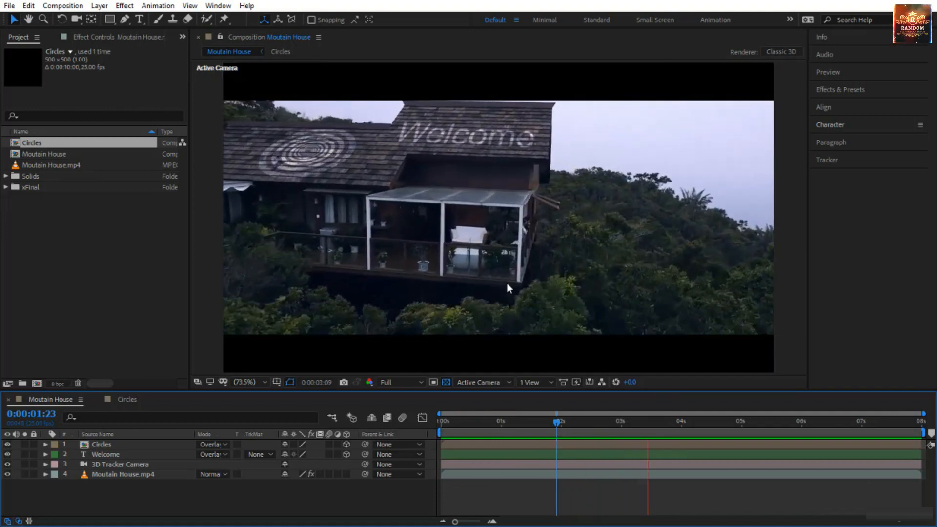
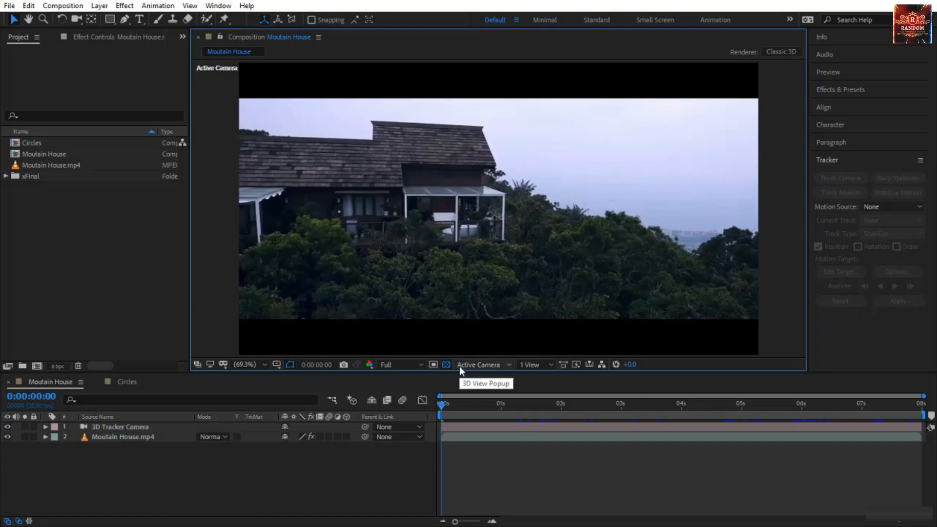
Create a text layer from the three 3D Camera Tracker points at the middle of Moutain House.mp4's upper roof.
left_click(157, 437)
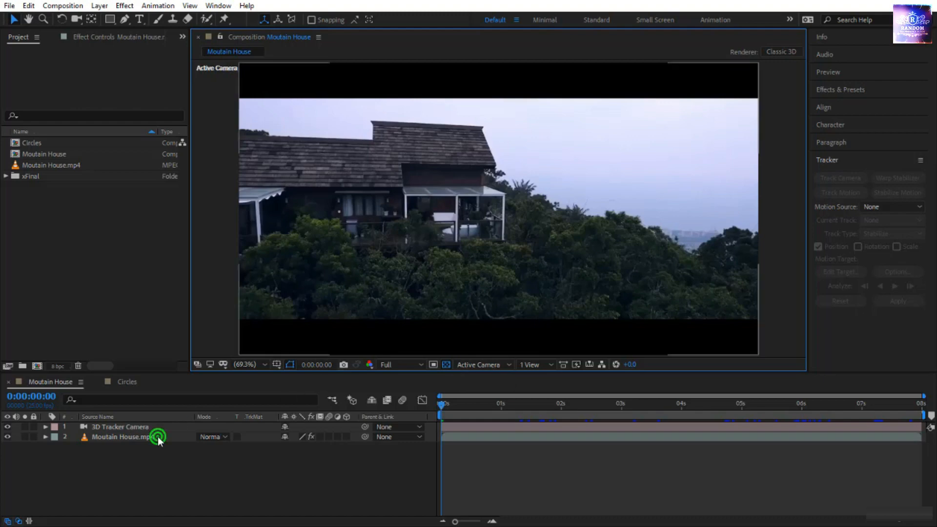
left_click(119, 37)
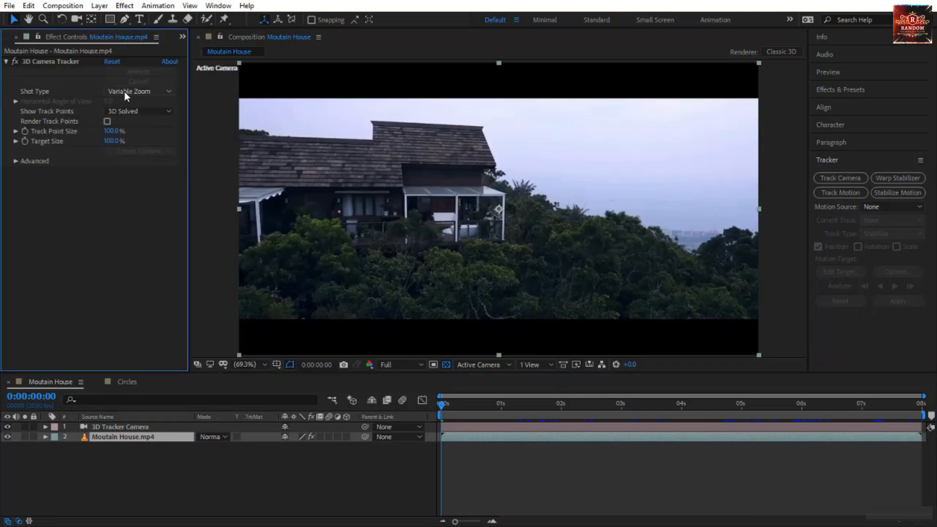
left_click(68, 61)
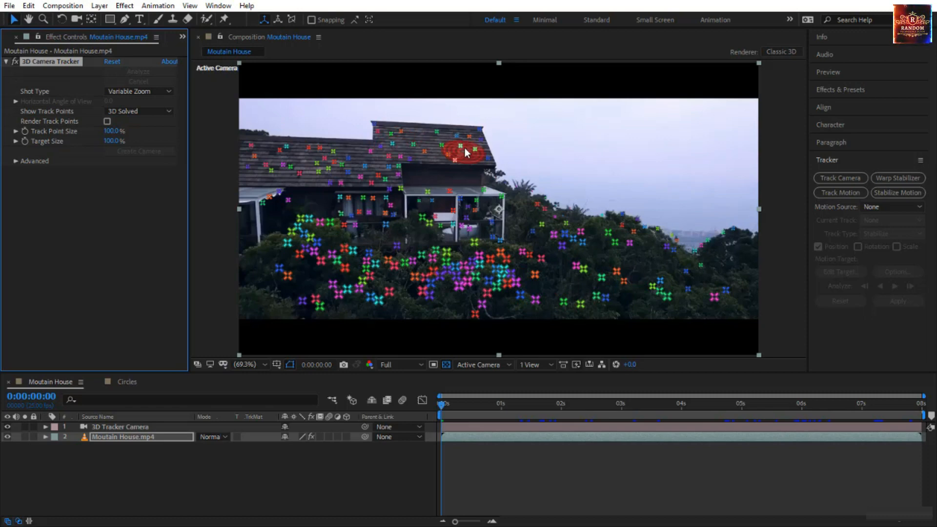
scroll(437, 142, "up", 1)
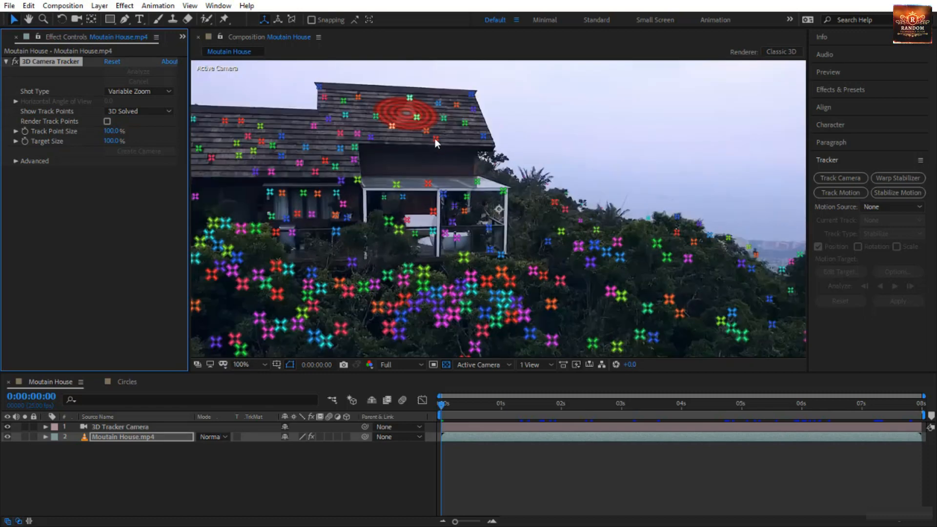
key("space")
left_click_drag(412, 121, 422, 167)
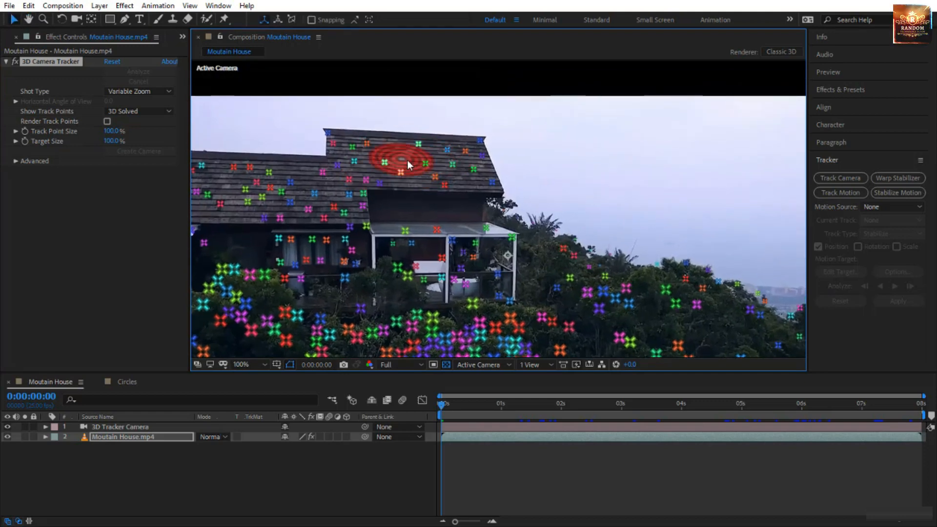
left_click(411, 162)
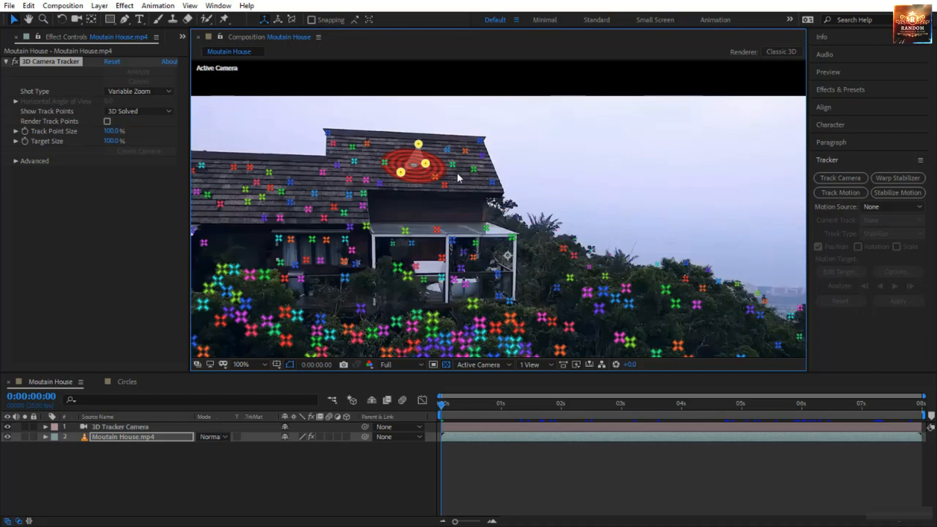
right_click(416, 168)
left_click(443, 179)
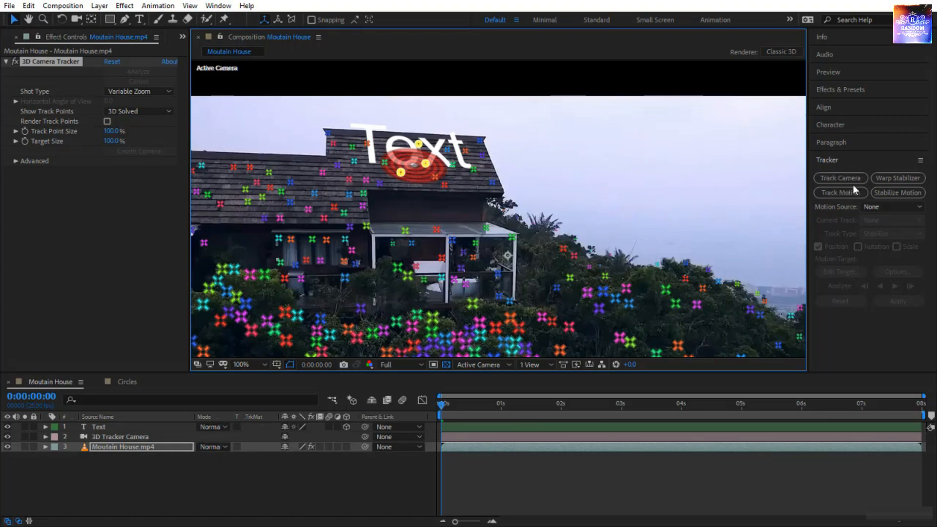
Try left paragraph alignment on the tracked Text layer and restore its centre alignment.
left_click(847, 142)
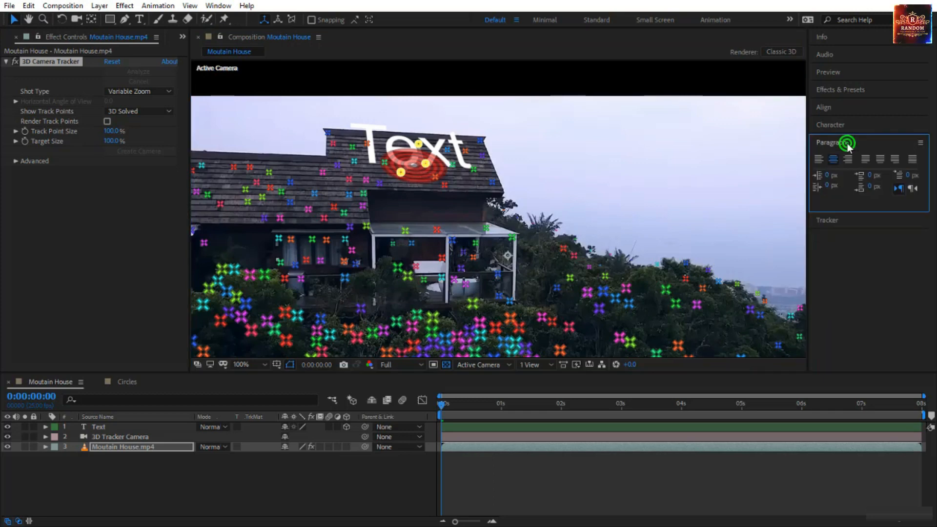
left_click(127, 426)
left_click(819, 160)
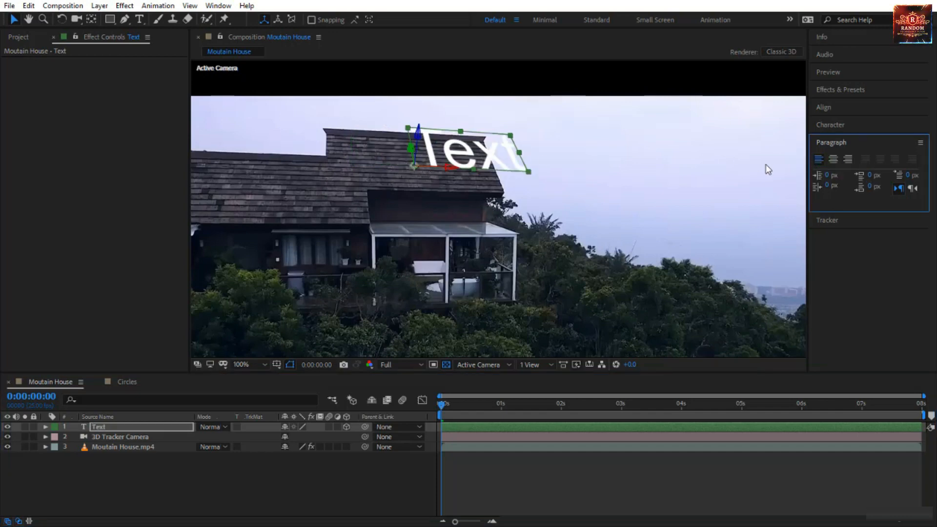
left_click(833, 160)
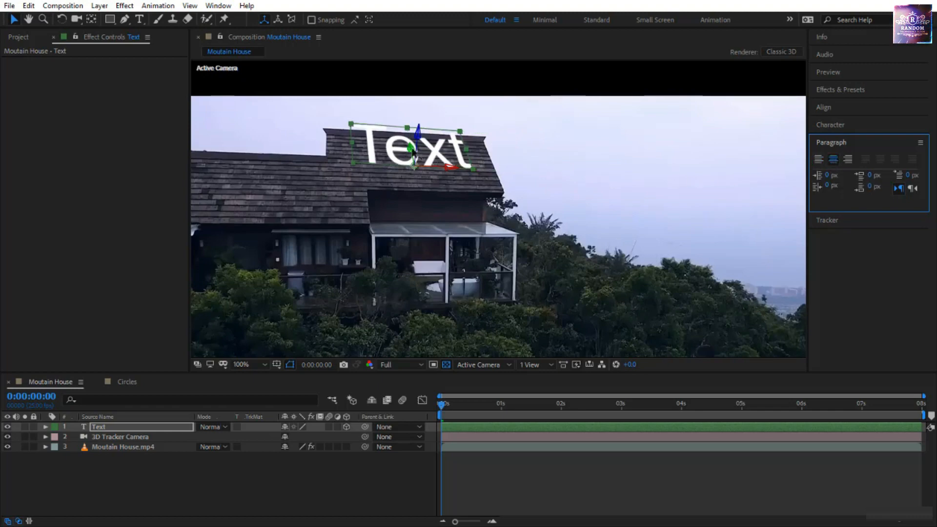
Move the tracked text down the upper roof and replace its wording with Welcome.
left_click_drag(412, 150, 416, 173)
double_click(168, 427)
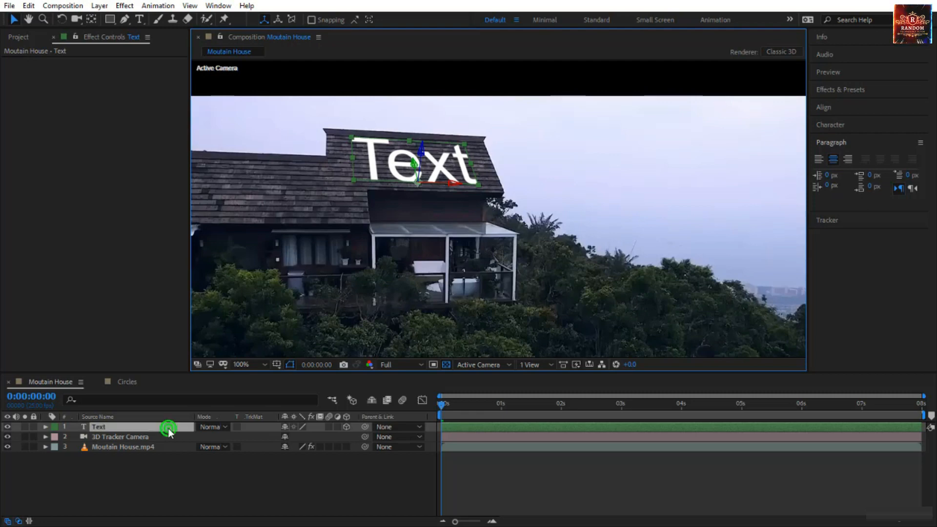
type("W")
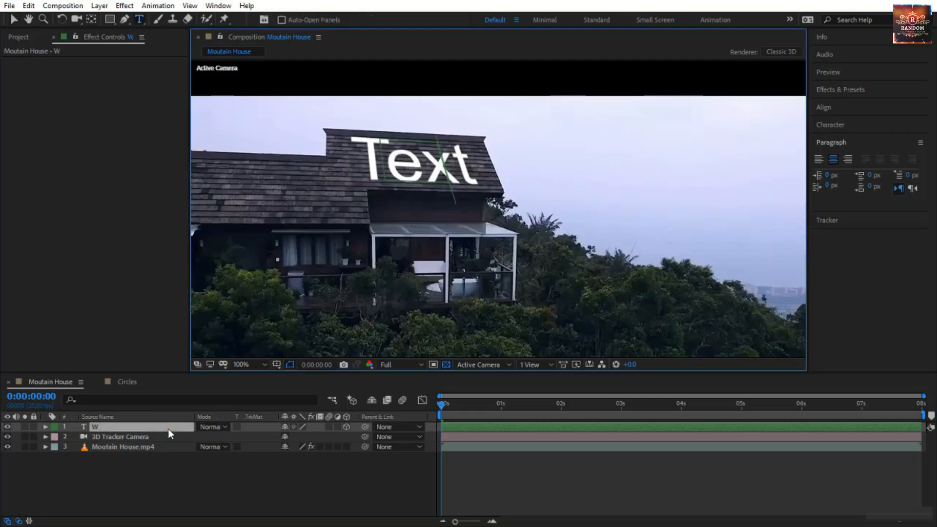
type("elcome")
left_click(135, 478)
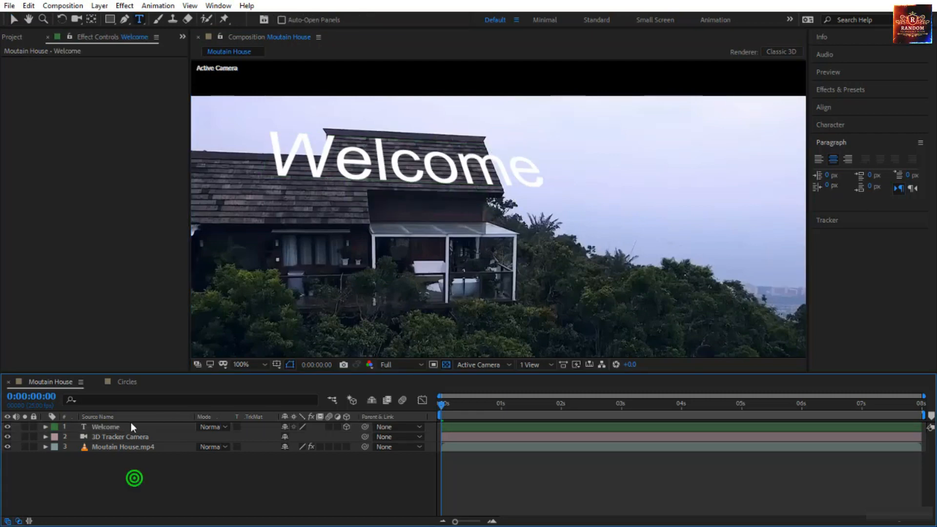
Set the Welcome text's font size to 51 px and nudge the text slightly up the roof.
left_click(131, 427)
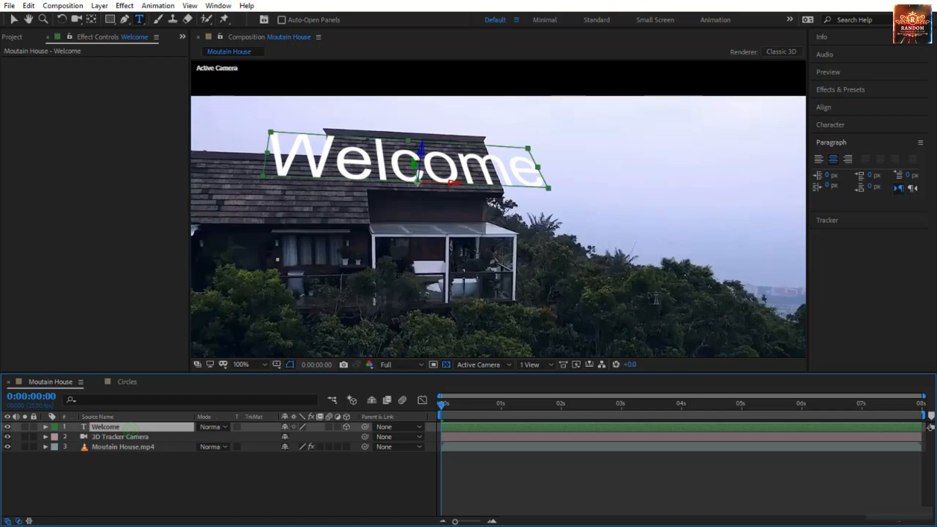
left_click(850, 127)
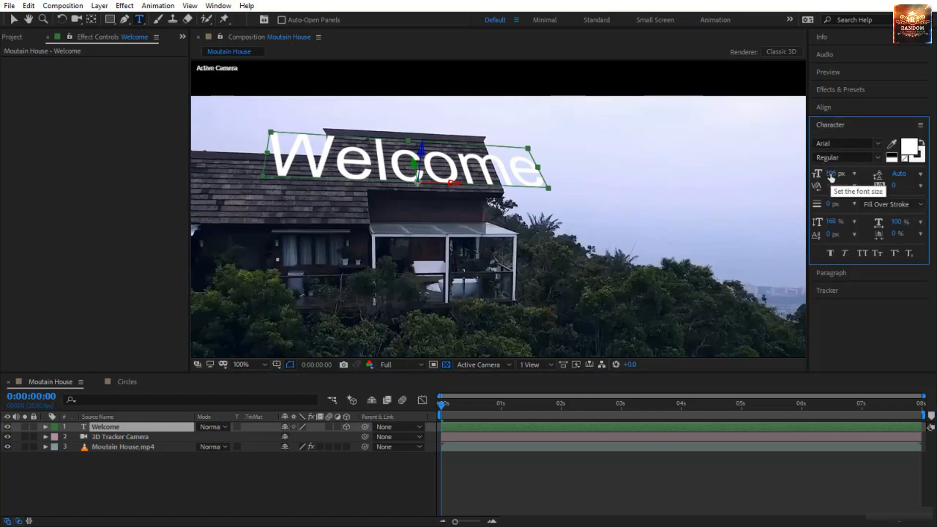
left_click_drag(831, 177, 800, 176)
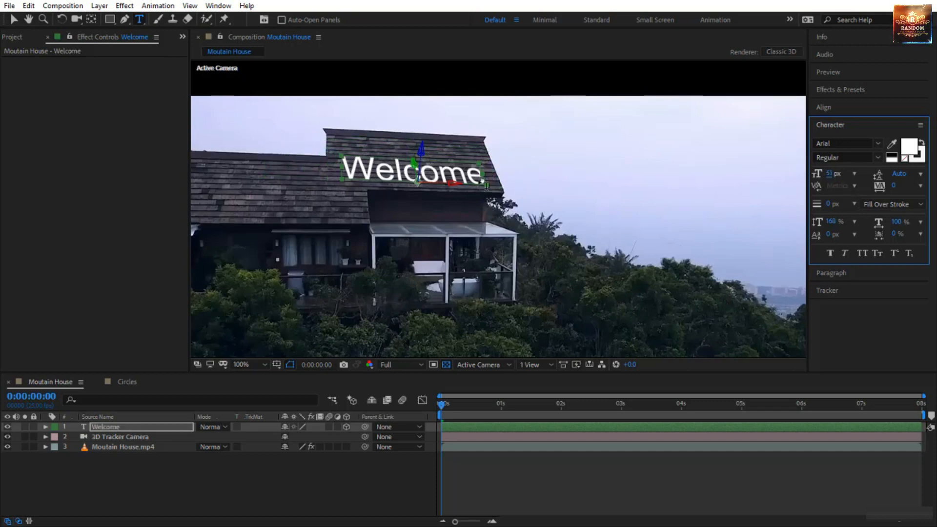
key("v")
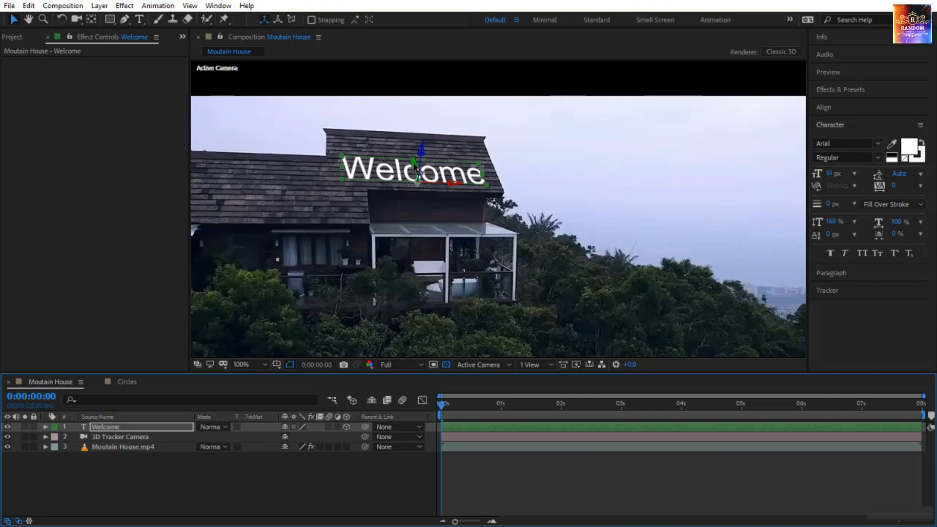
left_click(414, 155)
left_click_drag(414, 151, 413, 147)
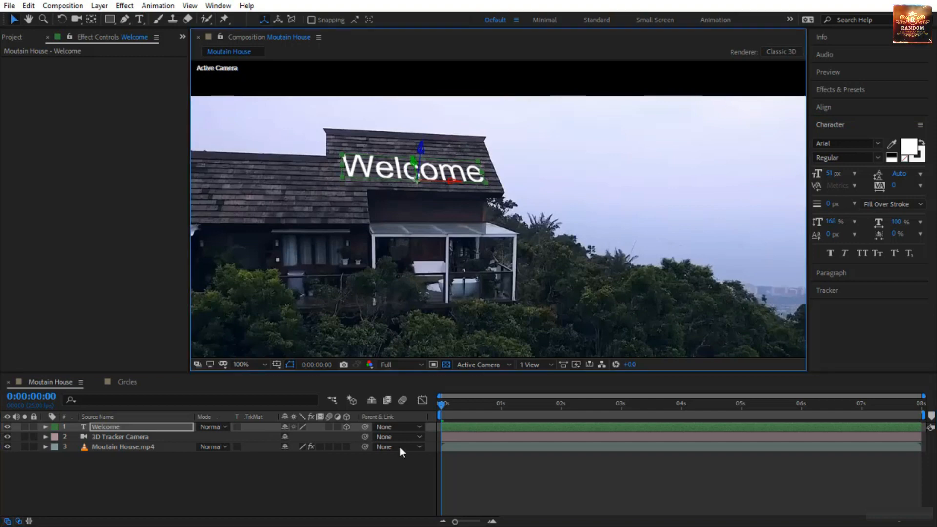
Preview the Welcome text's tracking and set its layer's blending mode to Overlay.
left_click_drag(444, 407, 347, 197)
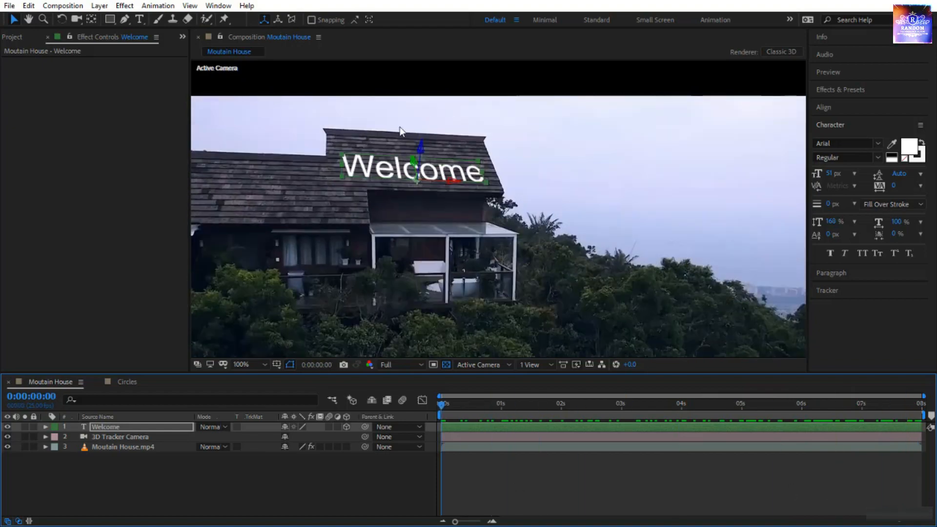
left_click(210, 427)
left_click(327, 226)
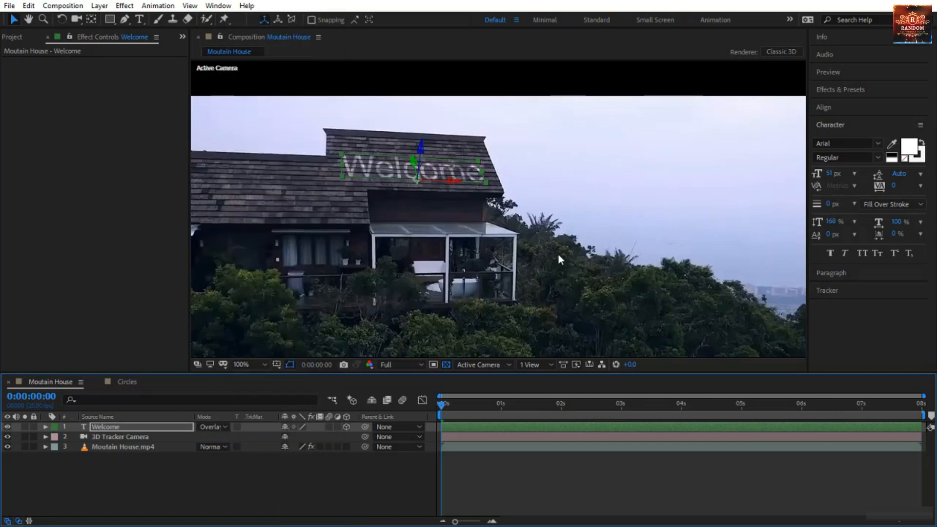
Deselect the layers and preview the composition from the start to check the blended Welcome text on the roof.
left_click(527, 476)
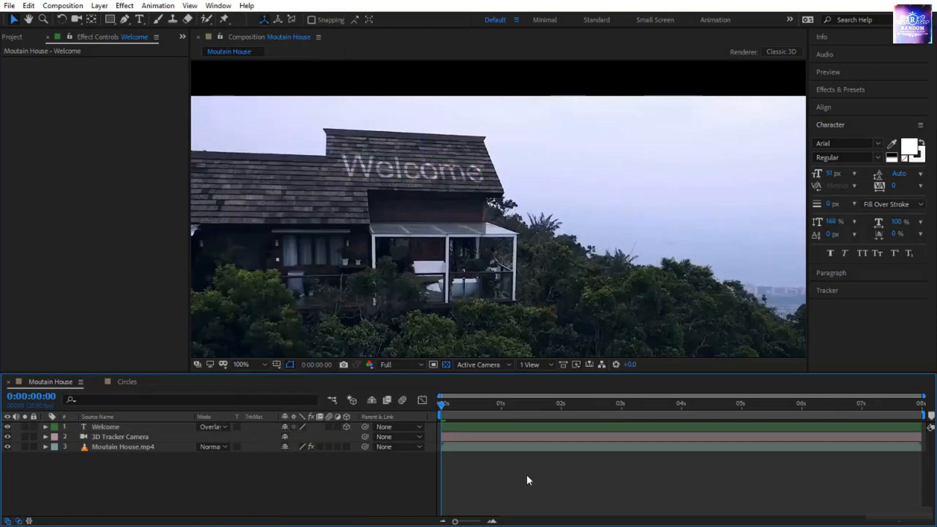
key("space")
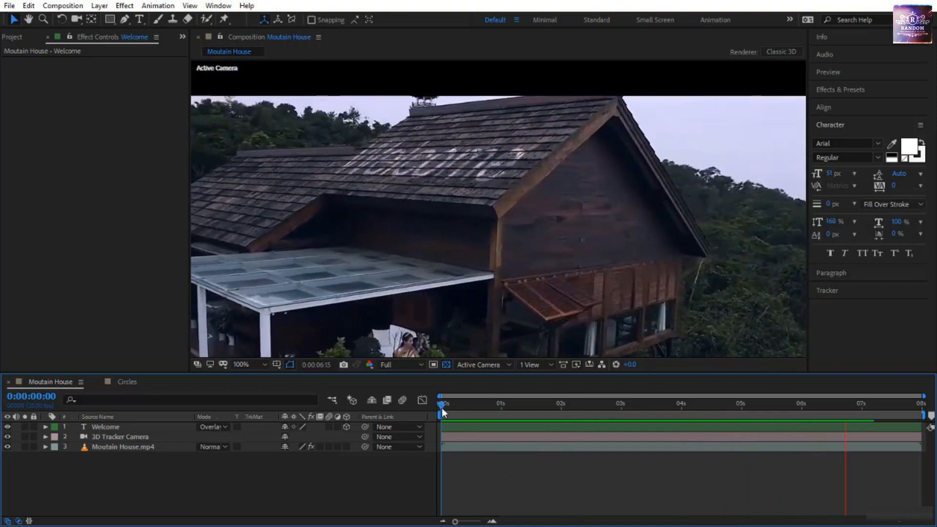
left_click(441, 407)
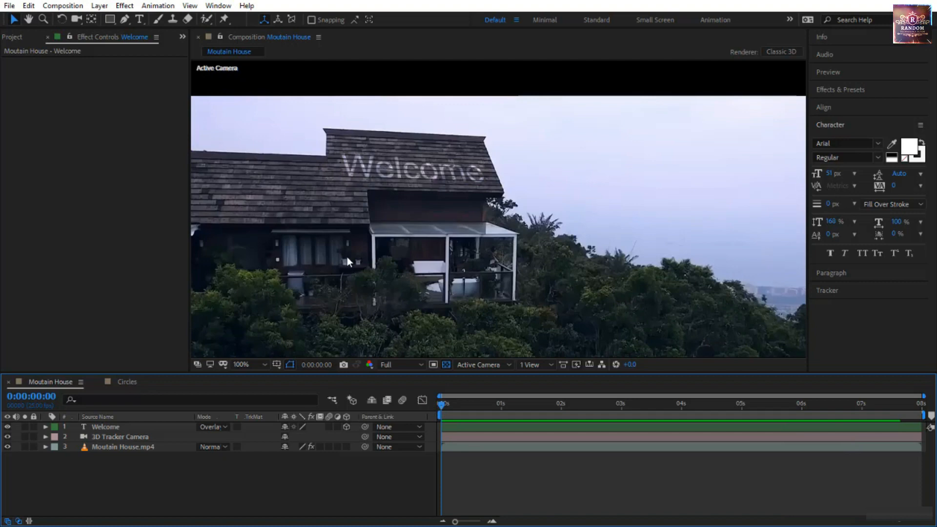
Open the Circles composition, preview its ring animation and return to the Moutain House composition.
left_click(14, 37)
left_click(55, 146)
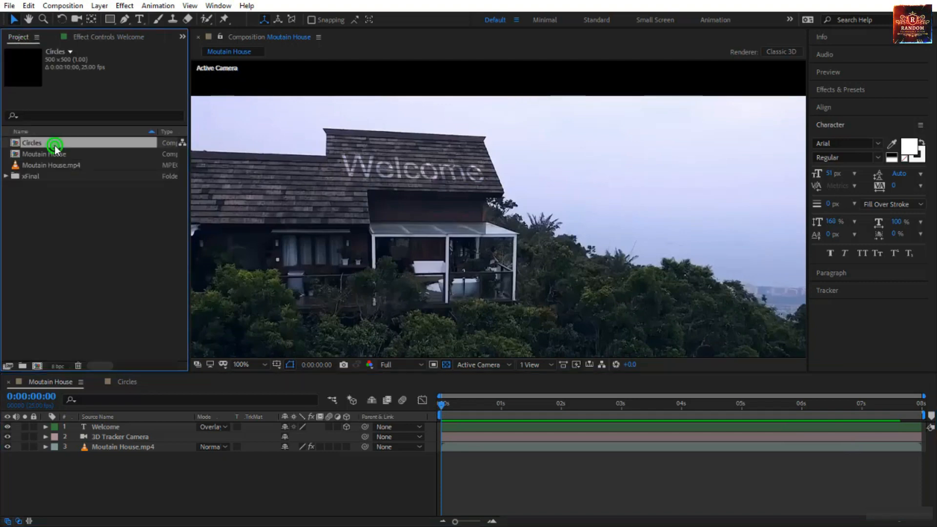
double_click(54, 145)
key("space")
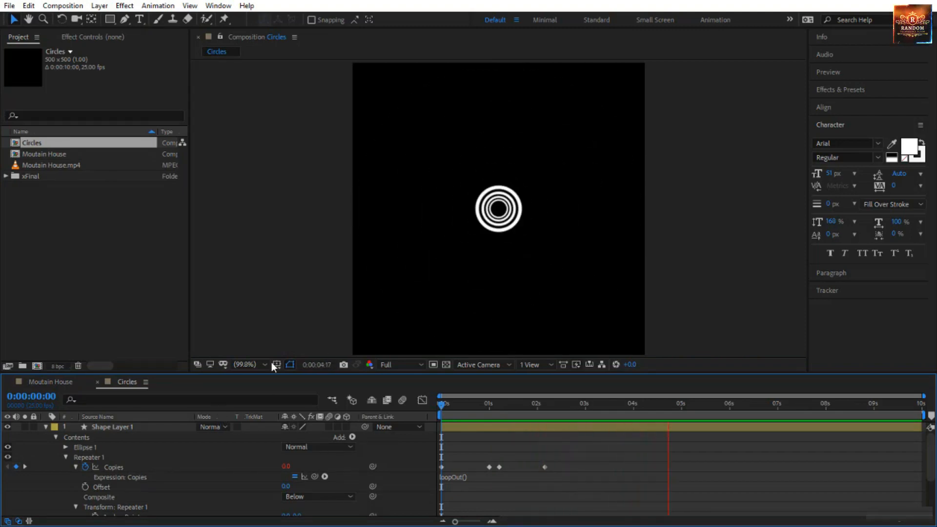
left_click(59, 381)
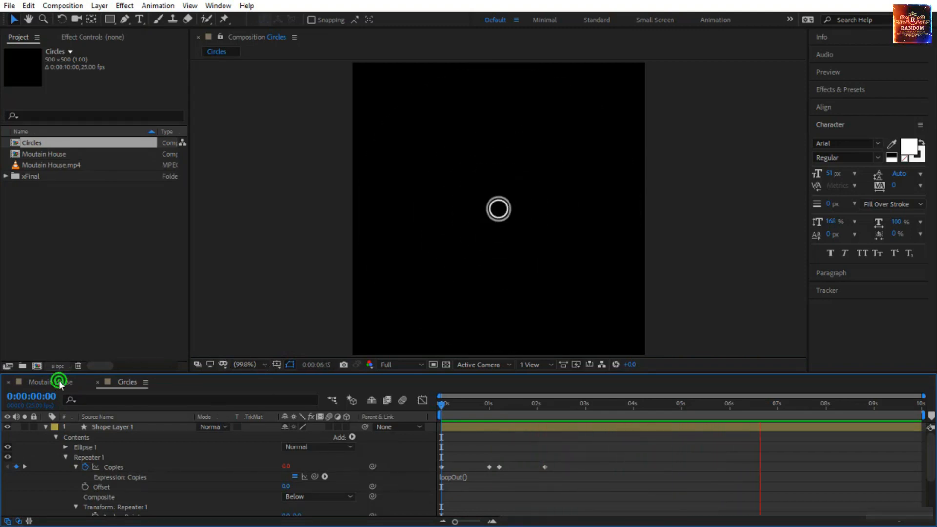
Create a solid from the 3D Camera Tracker points on the lower roof beside the Welcome text and preview its tracking.
left_click(151, 447)
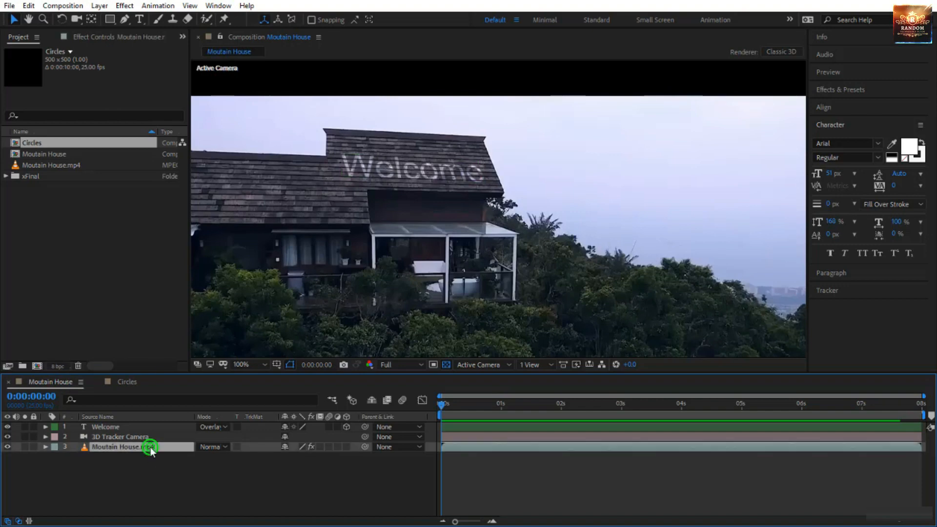
left_click(100, 34)
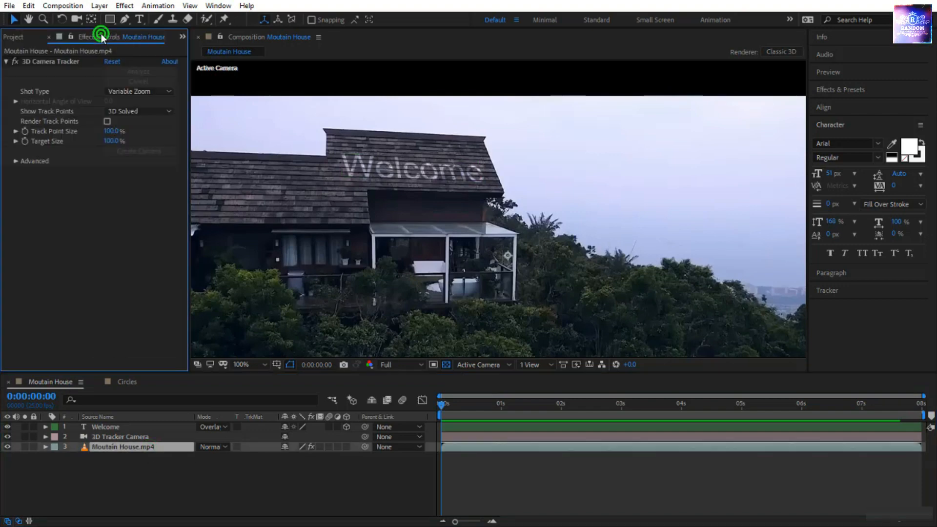
left_click(63, 61)
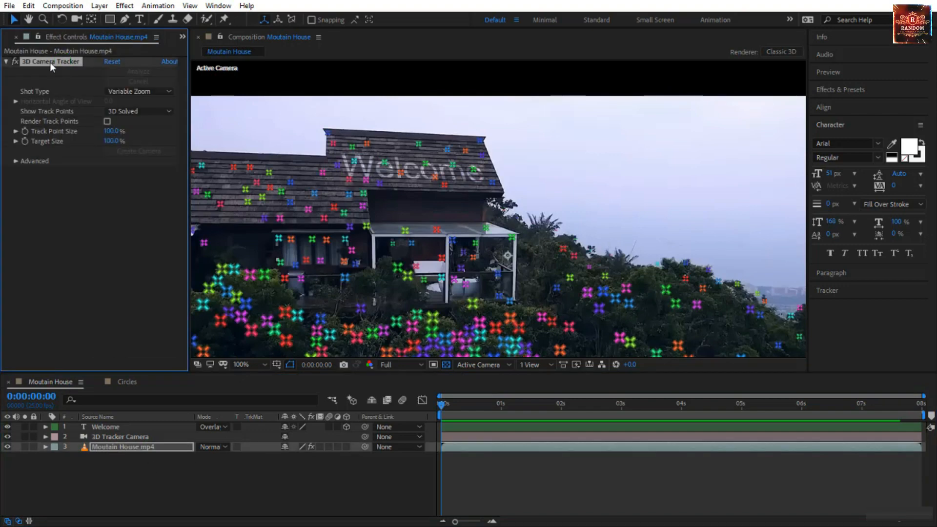
right_click(285, 188)
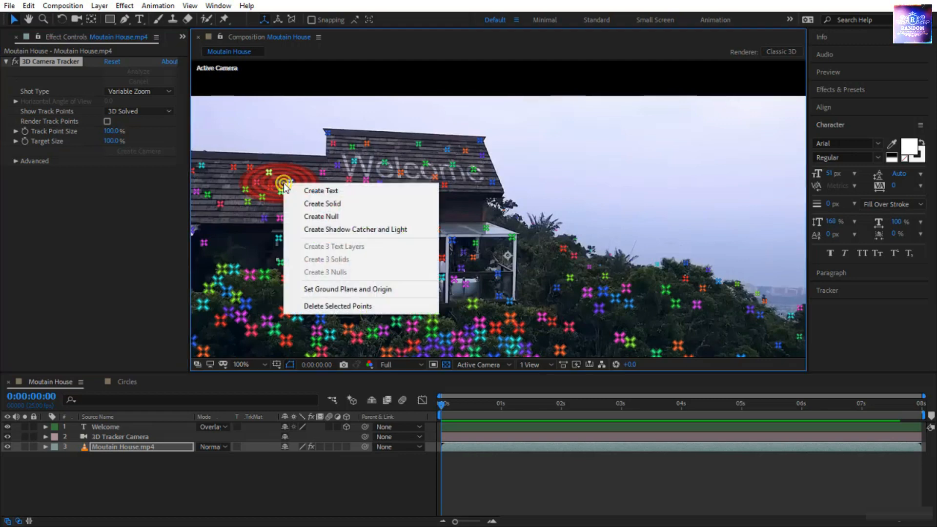
left_click(322, 204)
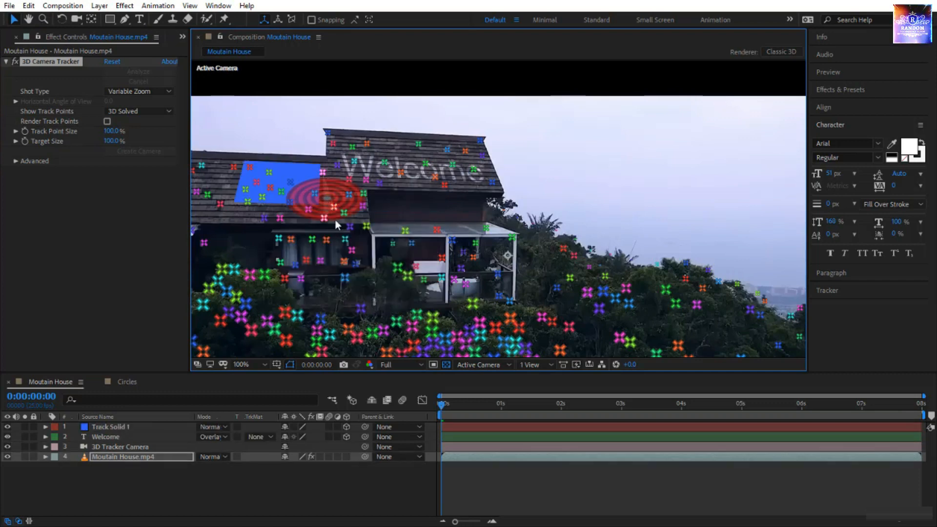
left_click(504, 489)
key("space")
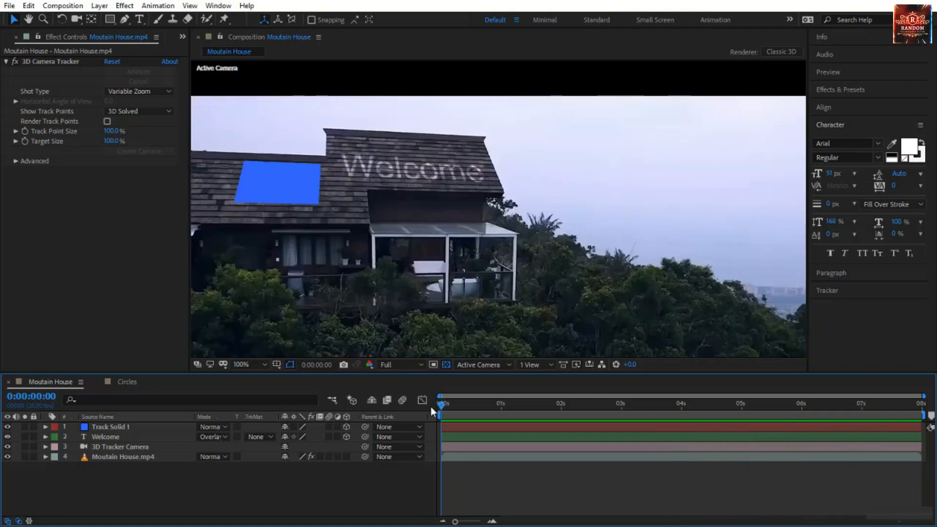
Replace the track solid on the lower roof with the Circles composition and preview its tracking.
left_click(130, 427)
left_click(8, 38)
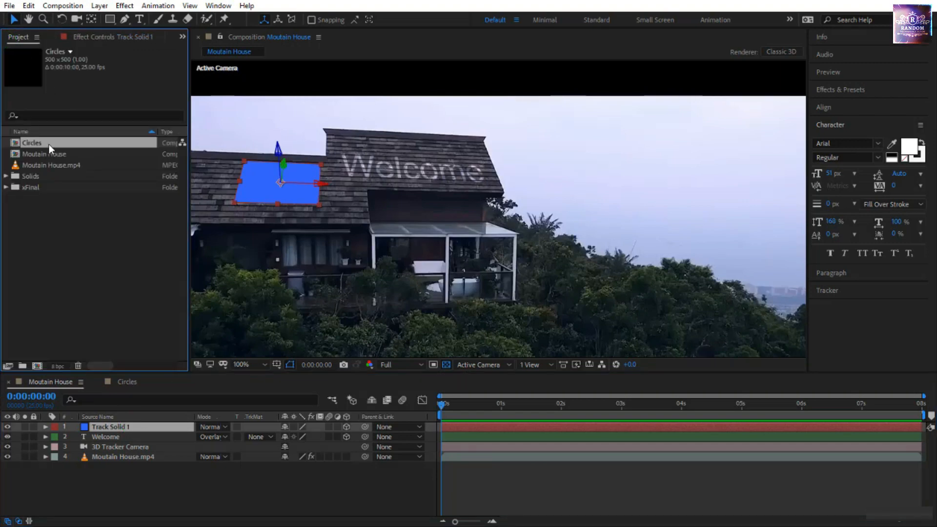
left_click_drag(51, 143, 119, 431)
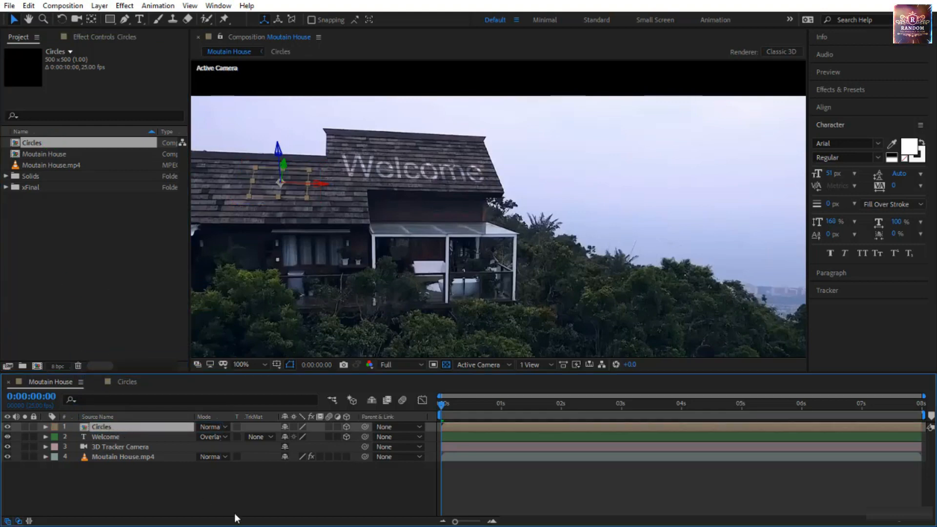
key("space")
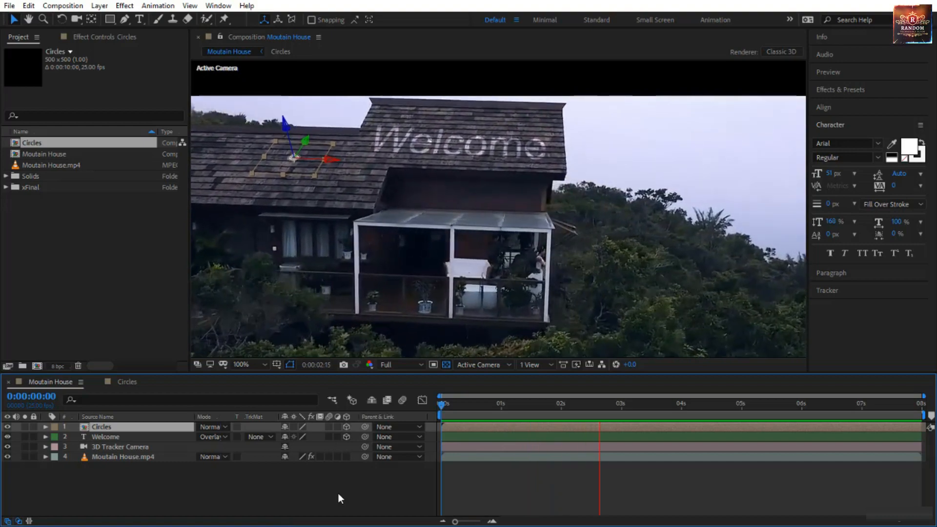
key("shift+slash")
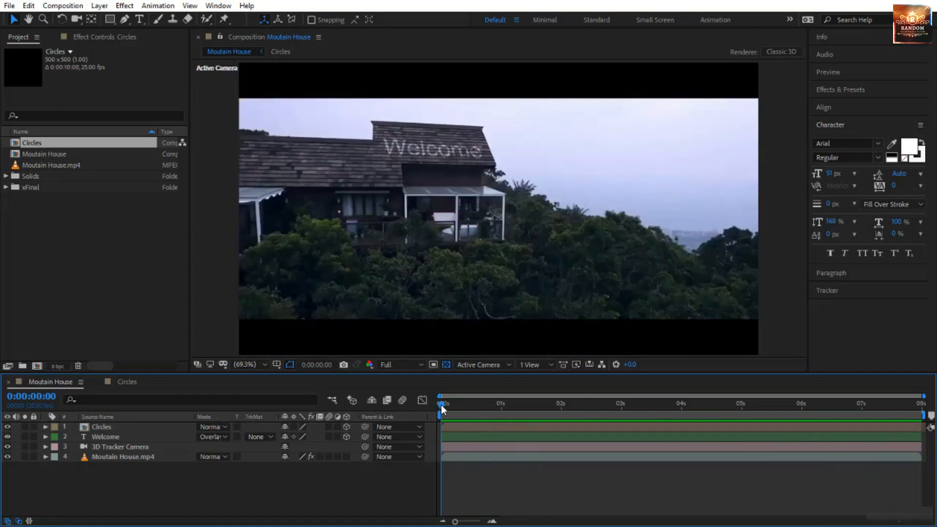
Set the Circles layer's blending mode to Overlay, checking it at 0:00:03:03 where the rings are visible.
left_click_drag(441, 405, 629, 412)
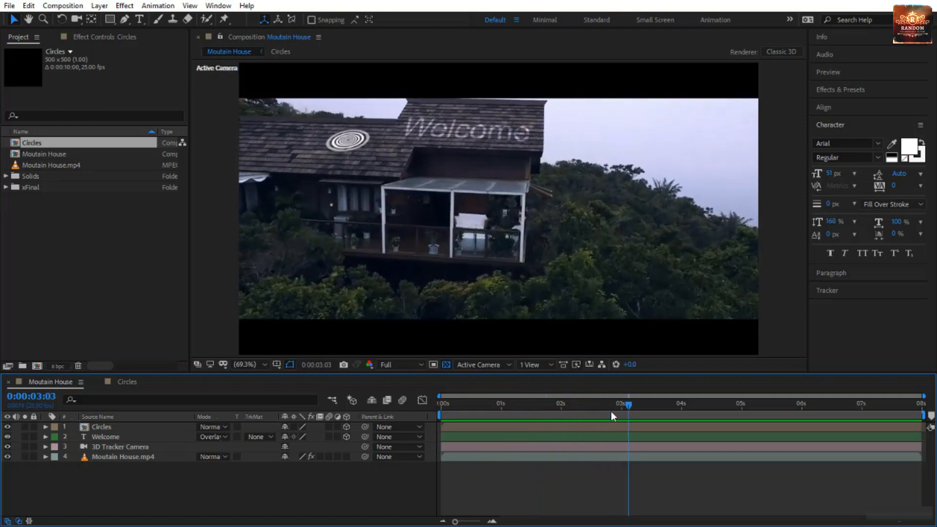
left_click(212, 427)
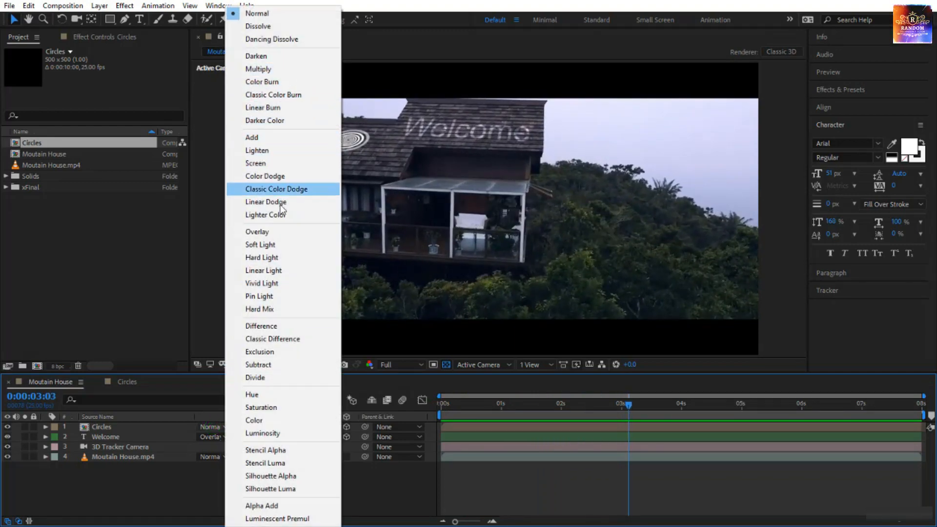
left_click(276, 233)
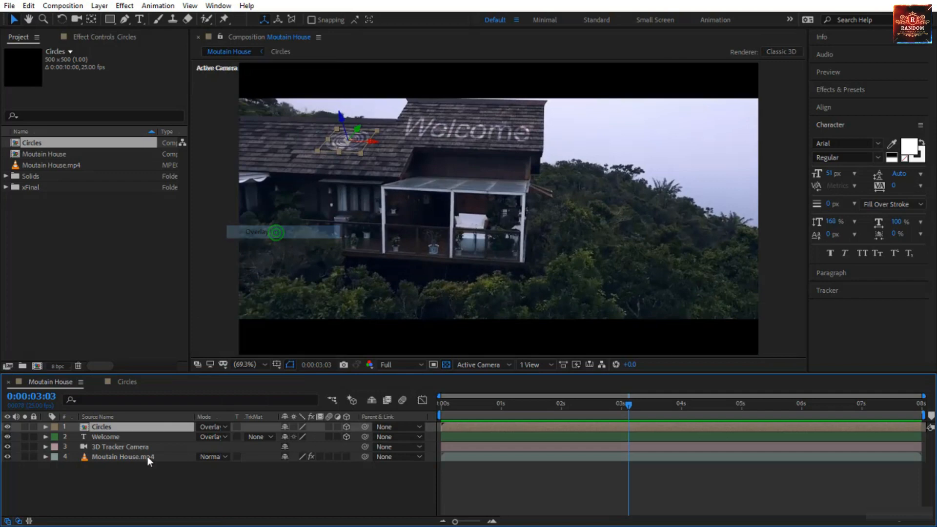
left_click(322, 492)
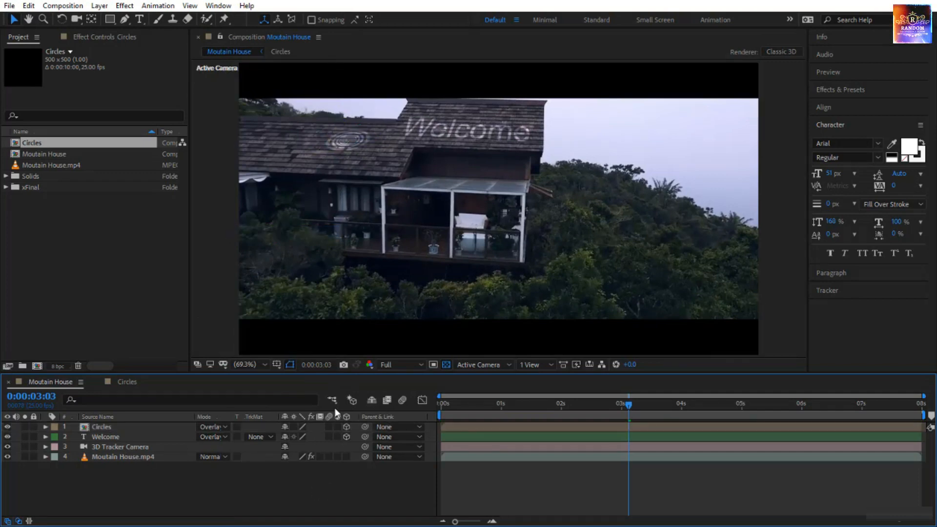
Scale the Circles layer up to 205% and move it slightly down the slope of the lower roof.
left_click(145, 431)
key("s")
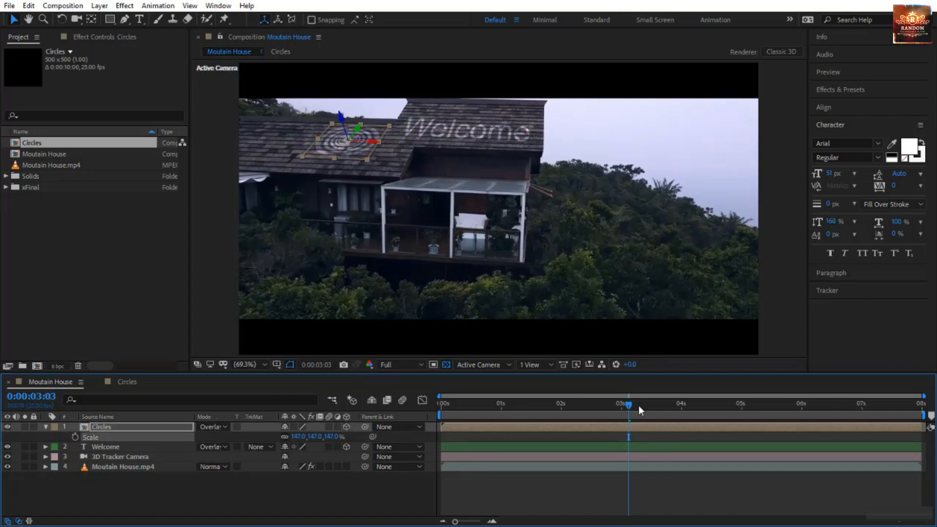
left_click_drag(630, 409, 707, 417)
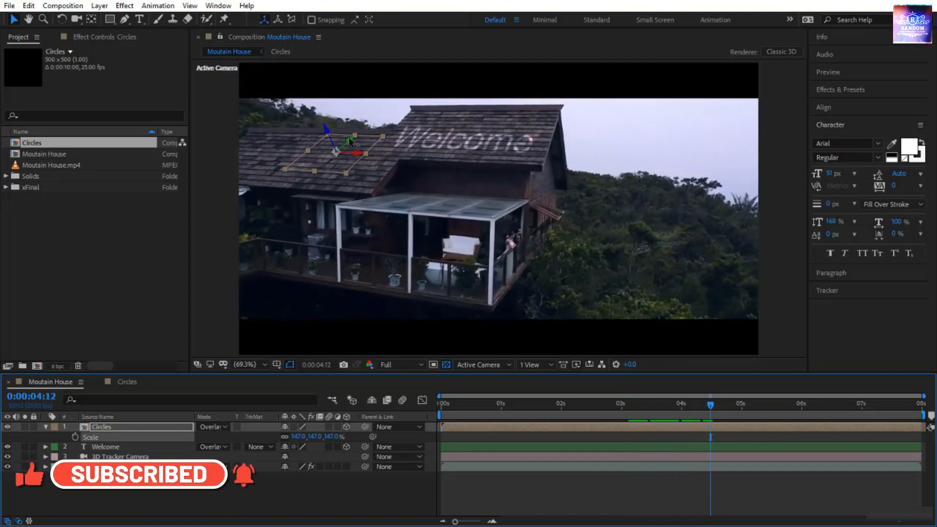
left_click_drag(349, 138, 343, 150)
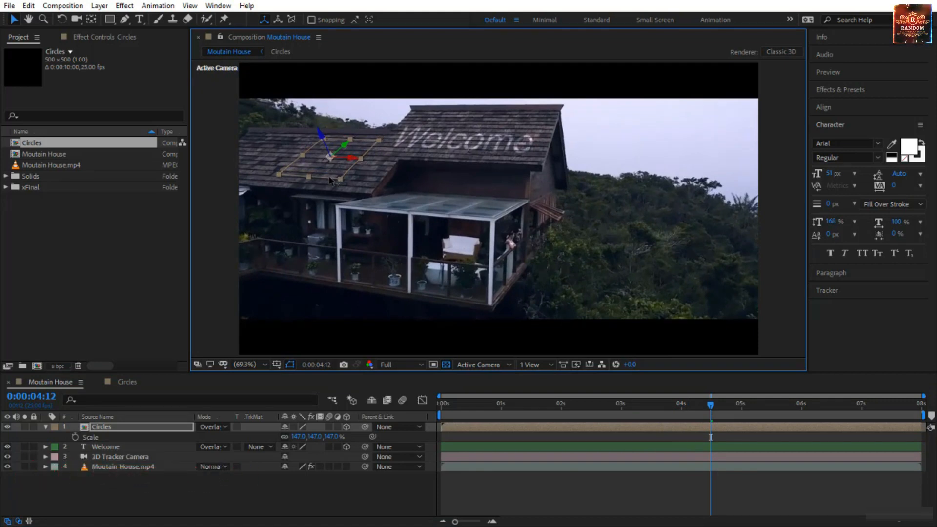
left_click_drag(334, 441, 334, 438)
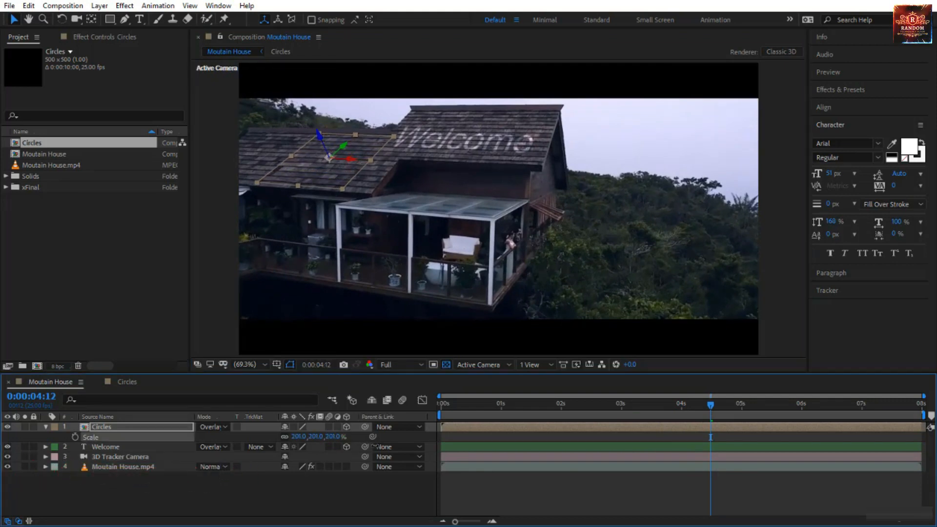
Preview the composition from the start to check the enlarged circles on the roof and return to the first frame.
left_click_drag(478, 414, 375, 406)
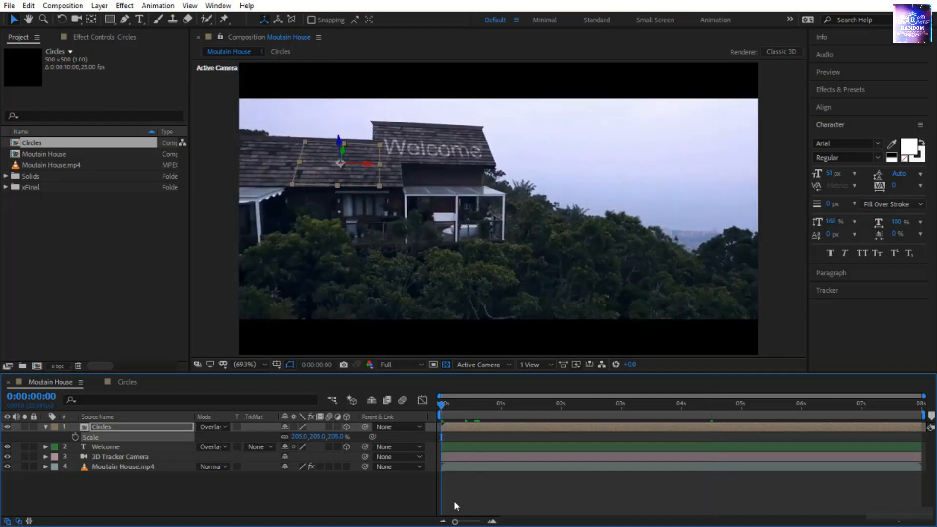
left_click(467, 493)
key("space")
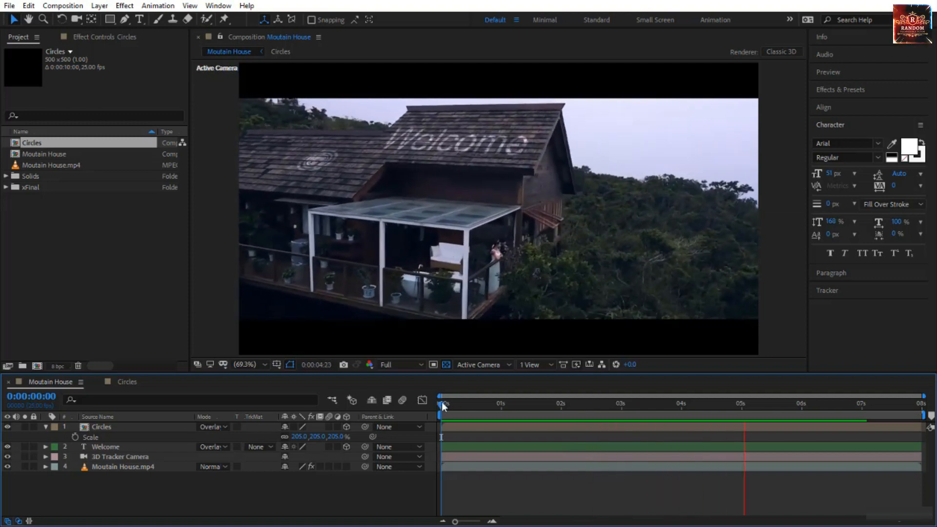
left_click(439, 405)
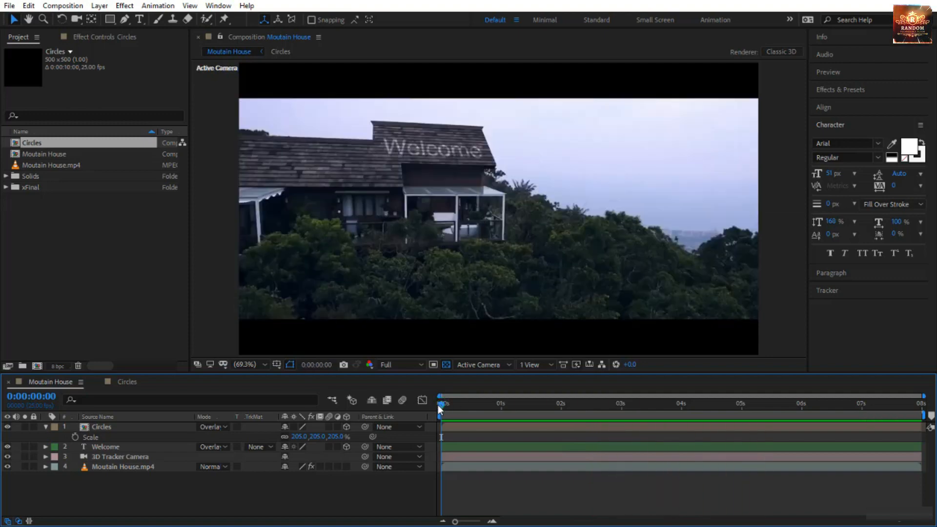
Keyframe the Circles layer's Position and Orientation at 0:00:00:00, moving it along the roof away from Welcome to about -2078.8, -270.6, 4064.1.
left_click(146, 428)
key("p")
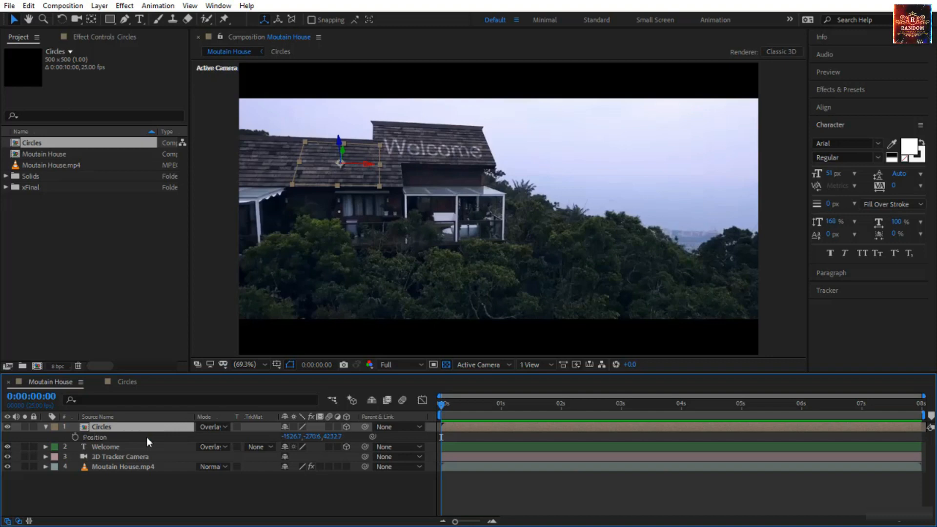
key("shift+r")
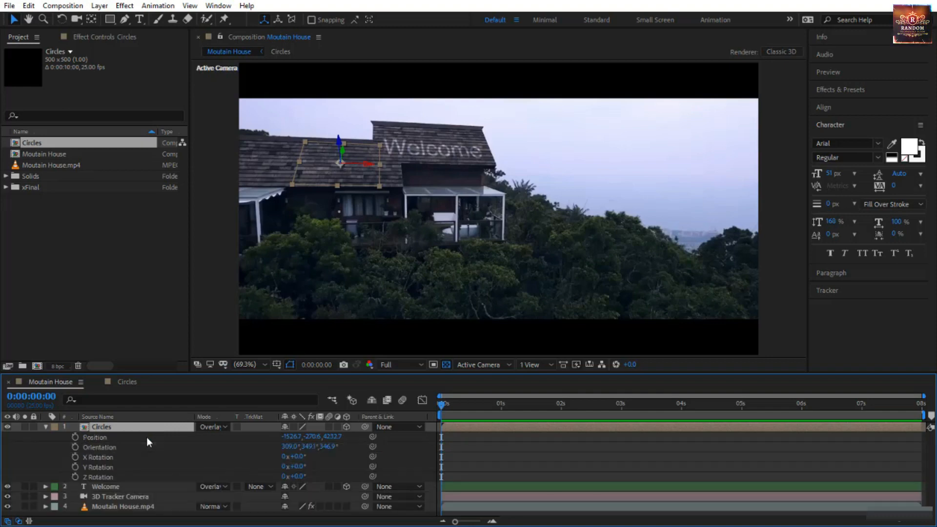
left_click(76, 437)
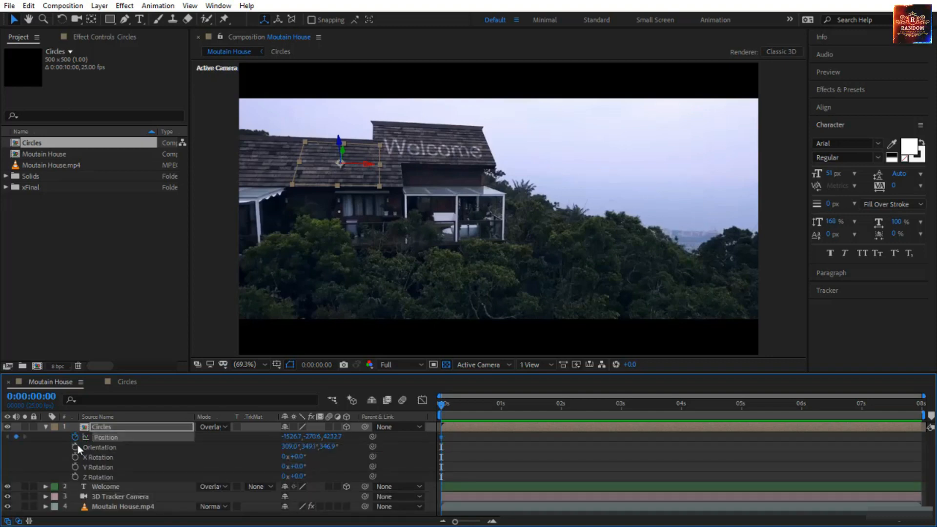
left_click(77, 447)
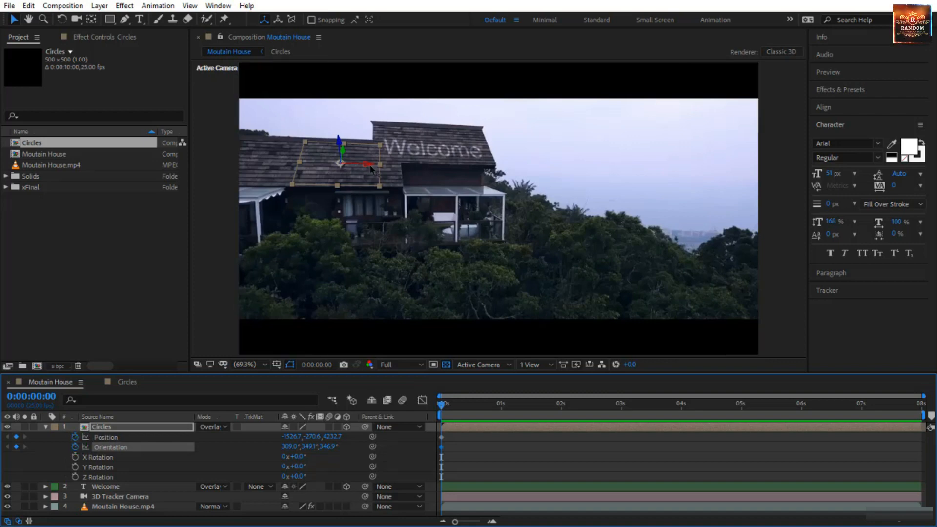
left_click_drag(368, 165, 236, 180)
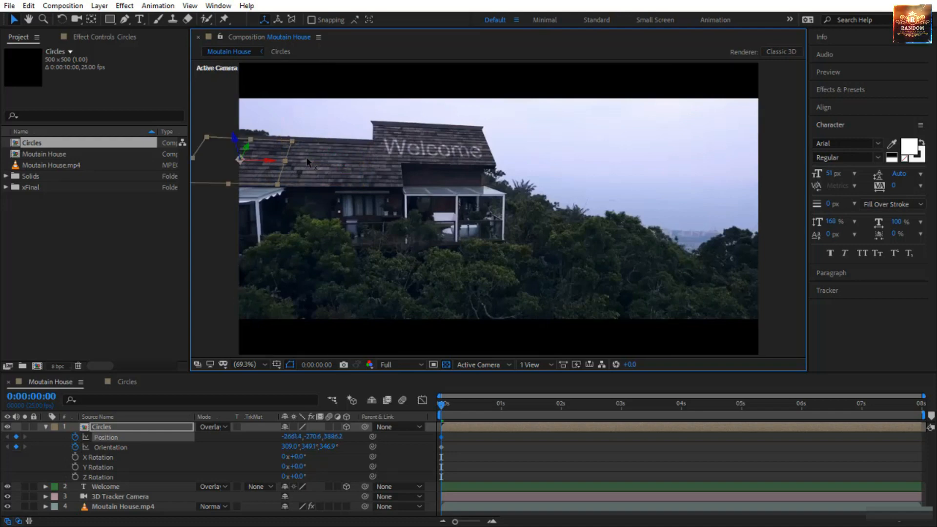
left_click_drag(338, 163, 335, 163)
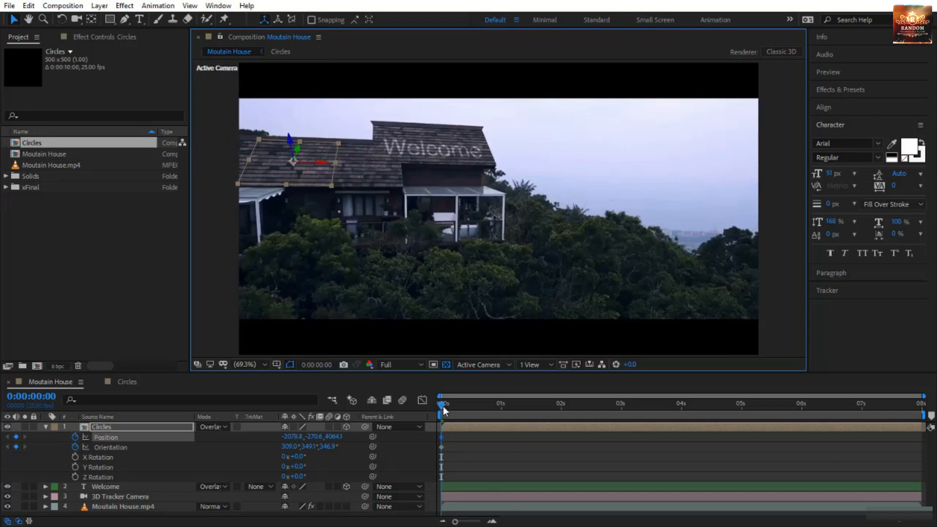
At 0:00:06:10, move the Circles layer along the roof to Position about -1527.4, -270.6, 4232.5 and preview the animated movement.
left_click_drag(447, 409, 826, 458)
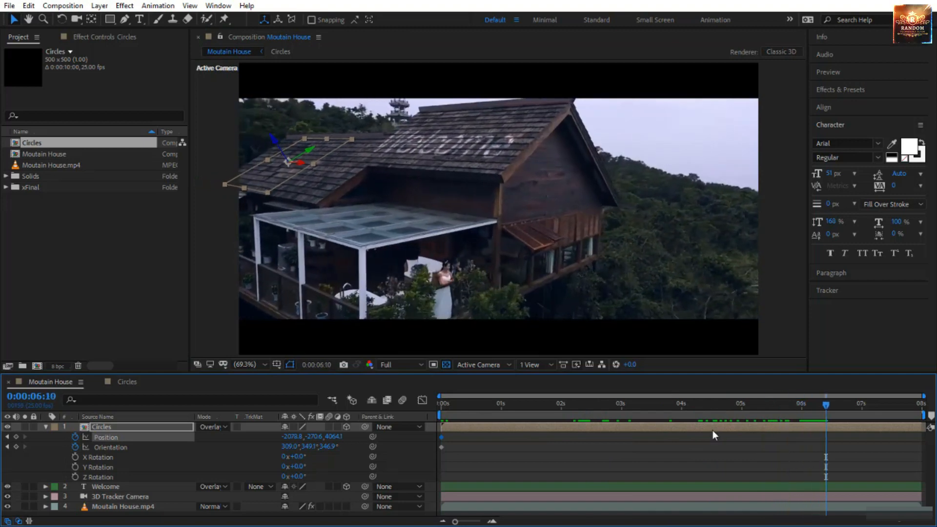
left_click(304, 165)
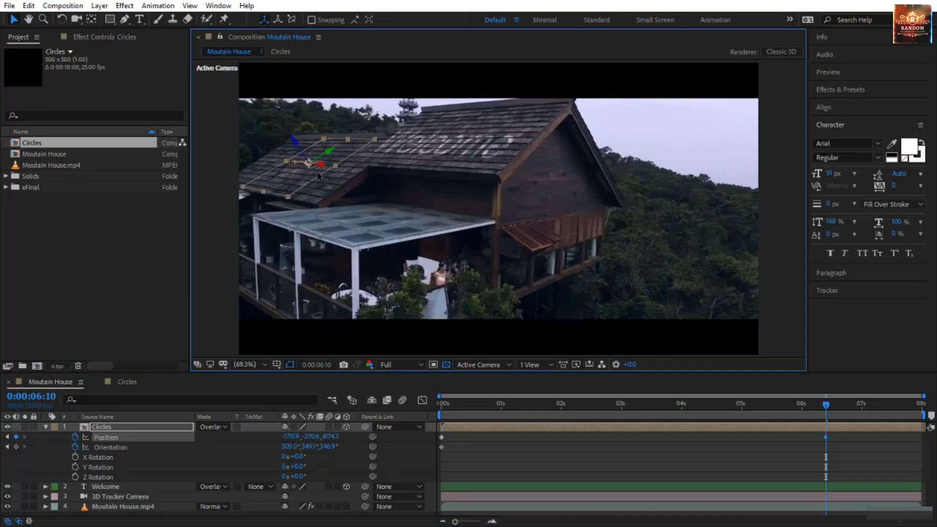
left_click_drag(335, 180, 325, 179)
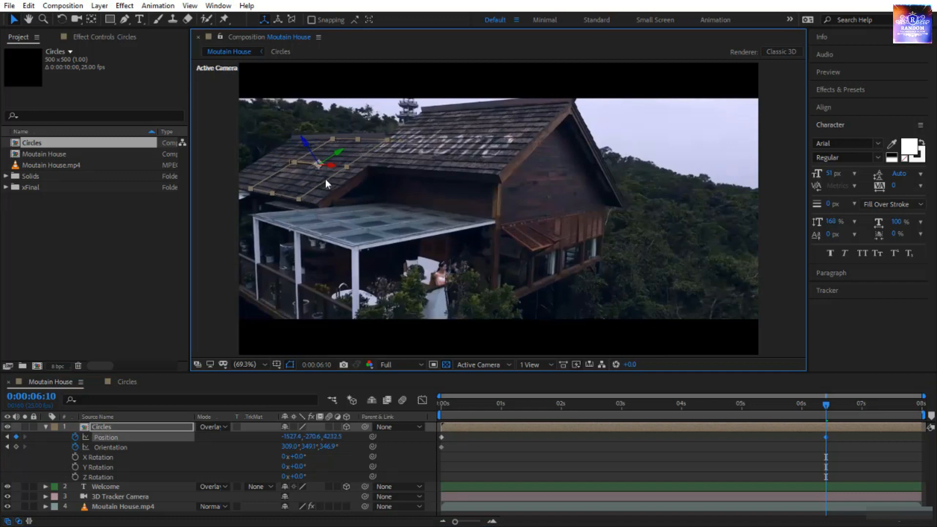
key("space")
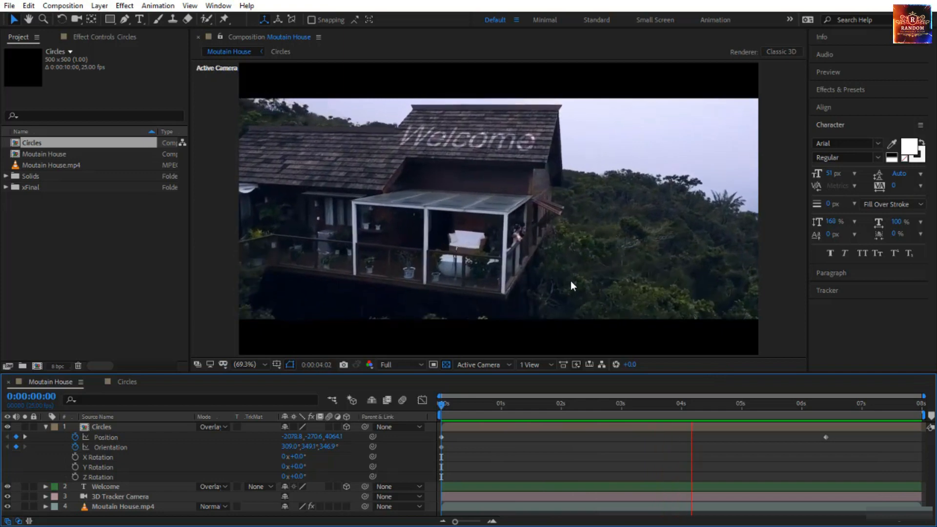
Collapse the Circles layer's properties and display the 3D Camera Tracker points of Moutain House.mp4 at the first frame.
left_click(46, 427)
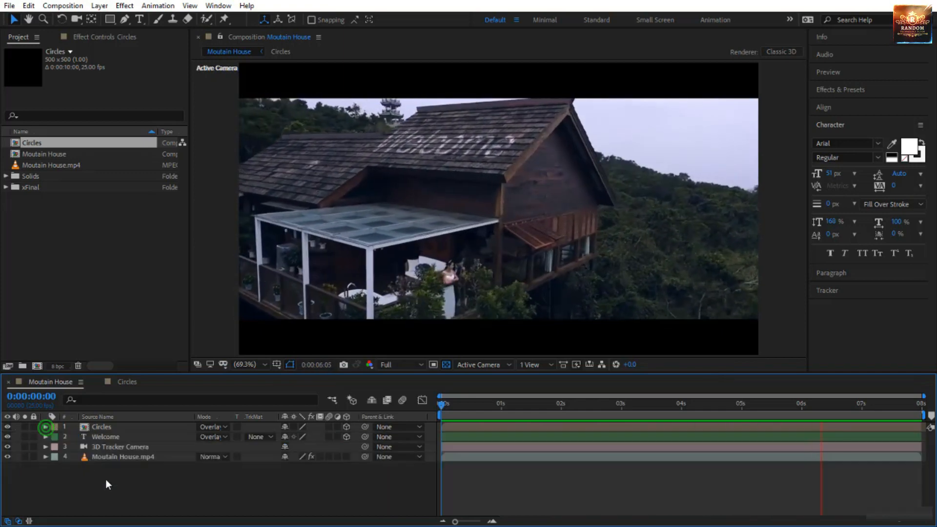
left_click(131, 456)
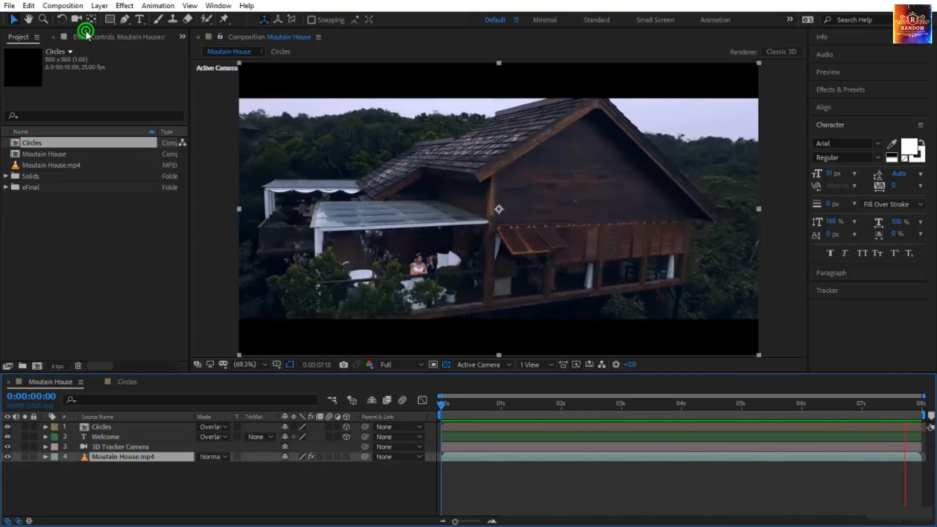
left_click(80, 36)
left_click(71, 62)
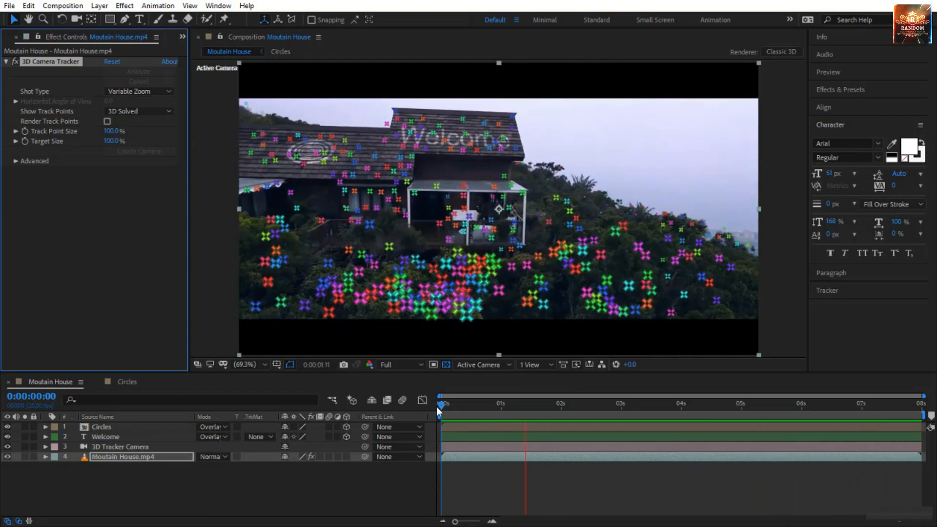
left_click(437, 408)
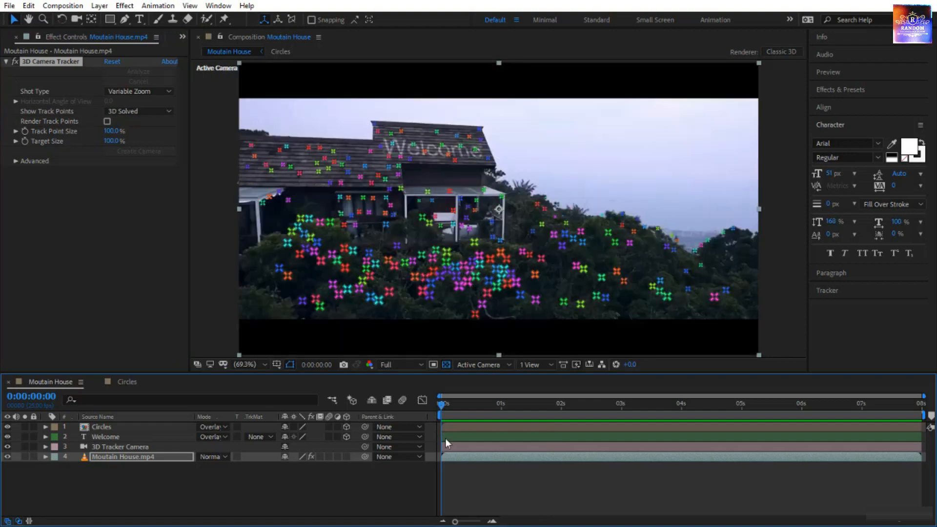